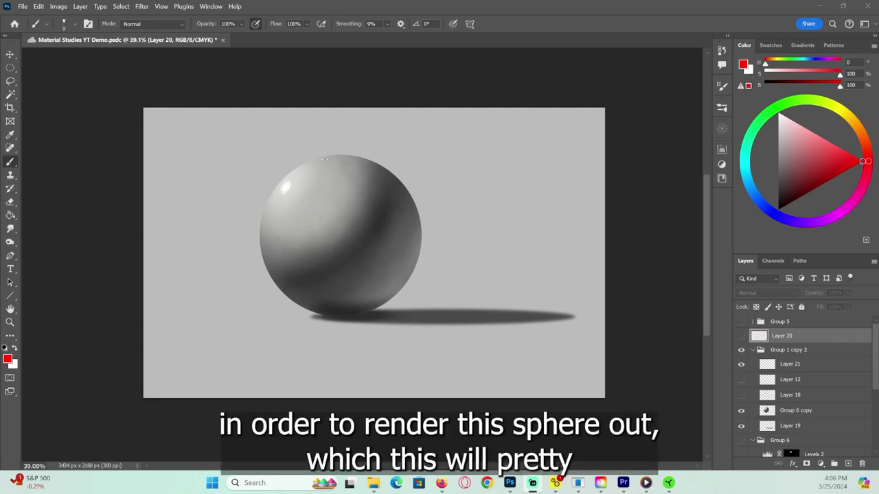
- Show the red annotations on Layer 20 and add a light-direction arrow by the Highlight label and an arc between Terminator and Core shadow
scroll(382, 242, "up", 1)
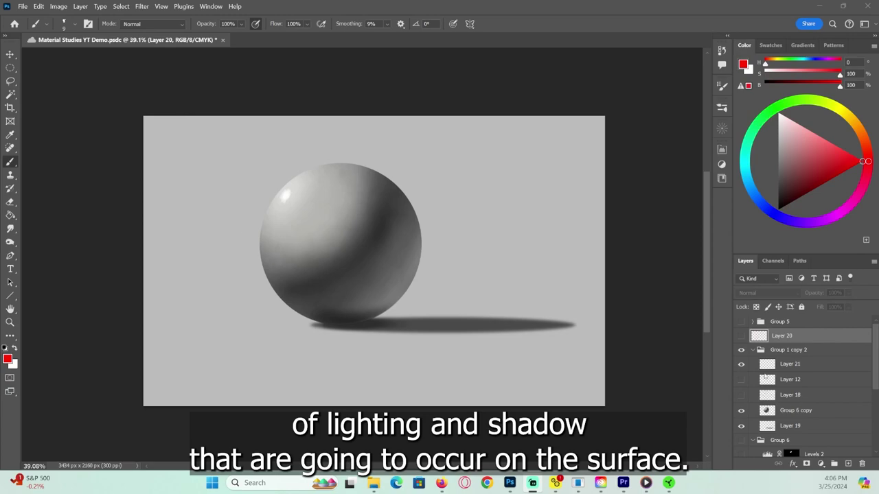
left_click(741, 335)
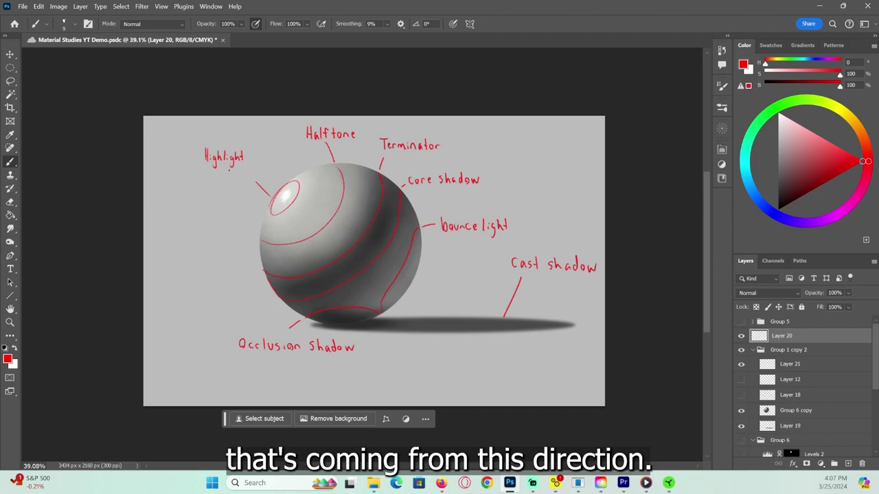
mouse_move(196, 117)
left_mouse_down()
mouse_move(217, 144)
mouse_move(219, 136)
left_mouse_up()
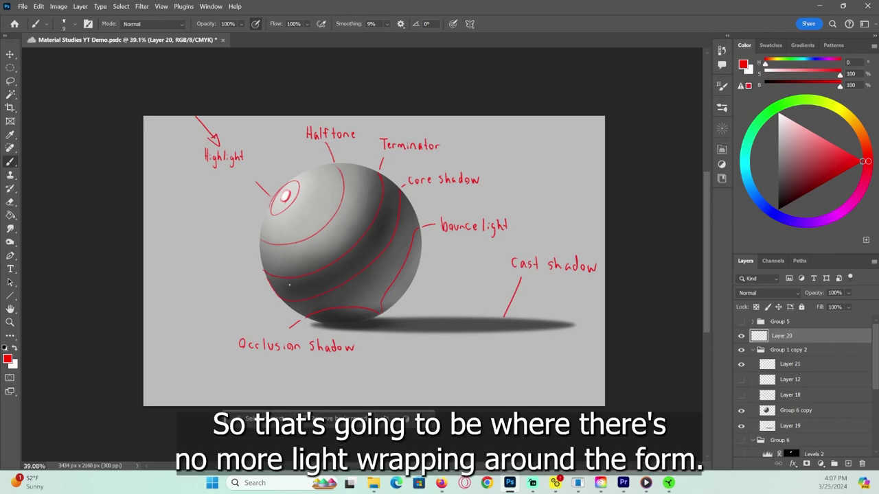
left_click_drag(382, 175, 396, 179)
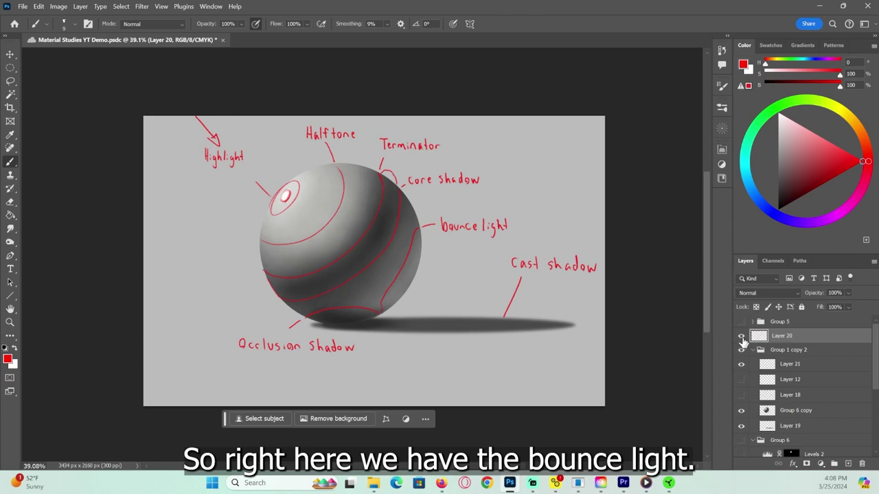
- Hide the Layer 20 annotations, compare the sphere with and without Layer 12, and show the light-direction lines on Layer 18
left_click(741, 335)
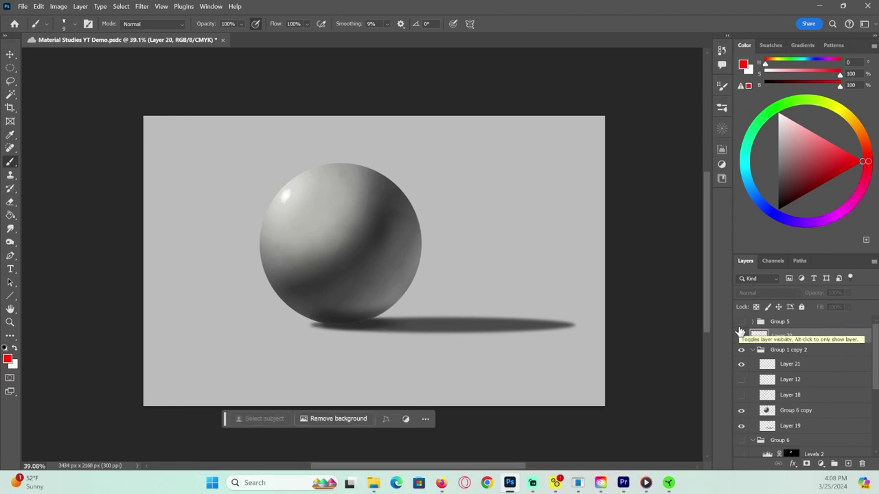
left_click(741, 379)
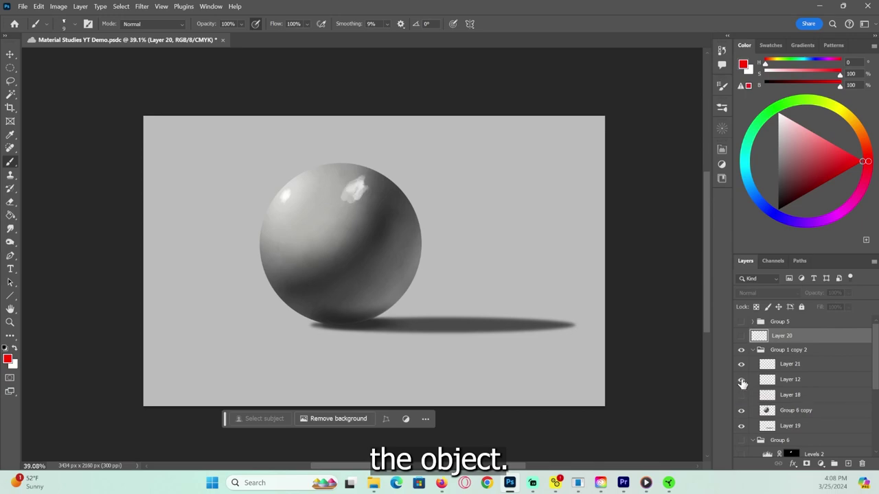
left_click(741, 380)
left_click(742, 394)
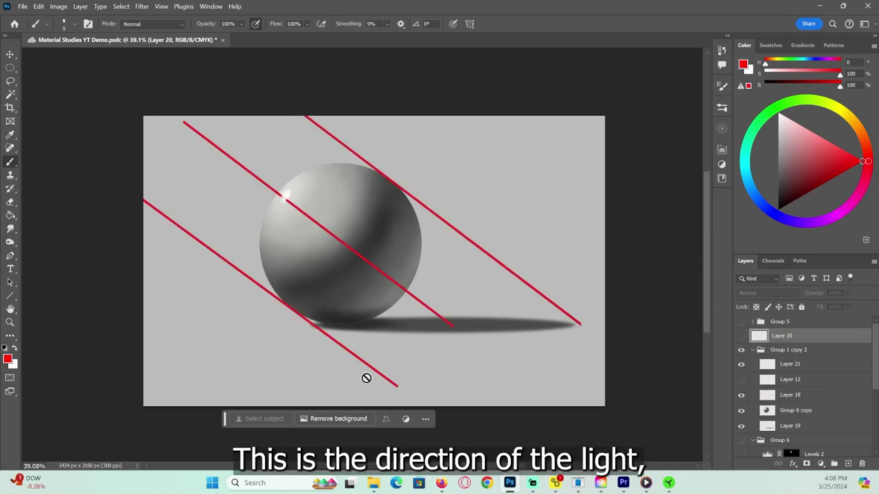
left_click(741, 380)
left_click(741, 380)
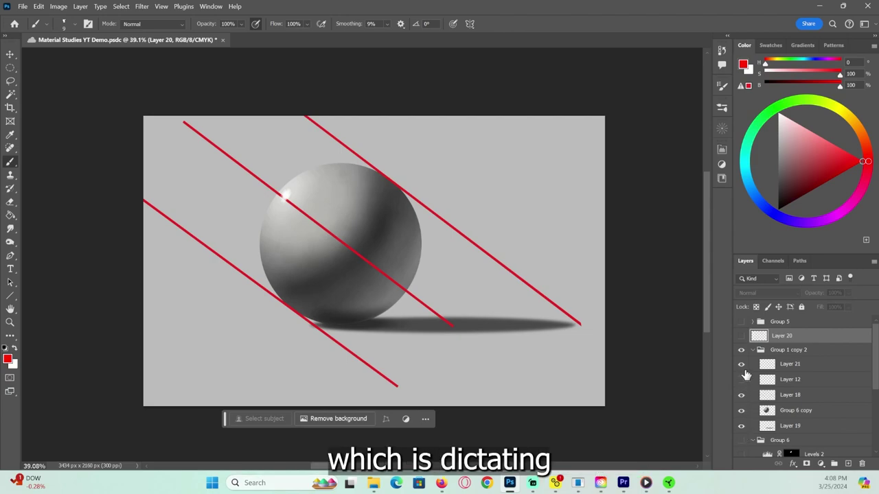
- Show the Layer 20 labels over the light-direction lines, and hide Layer 18 and Layer 20 after reviewing them
left_click(741, 336)
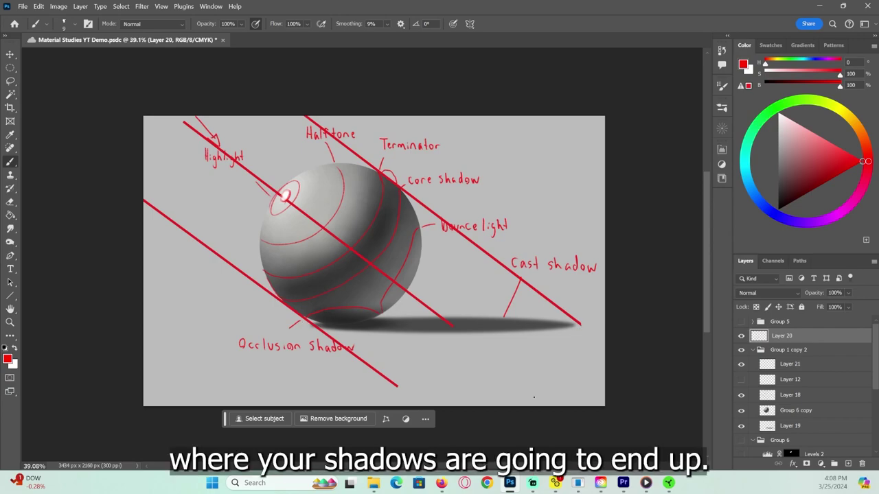
left_click(741, 395)
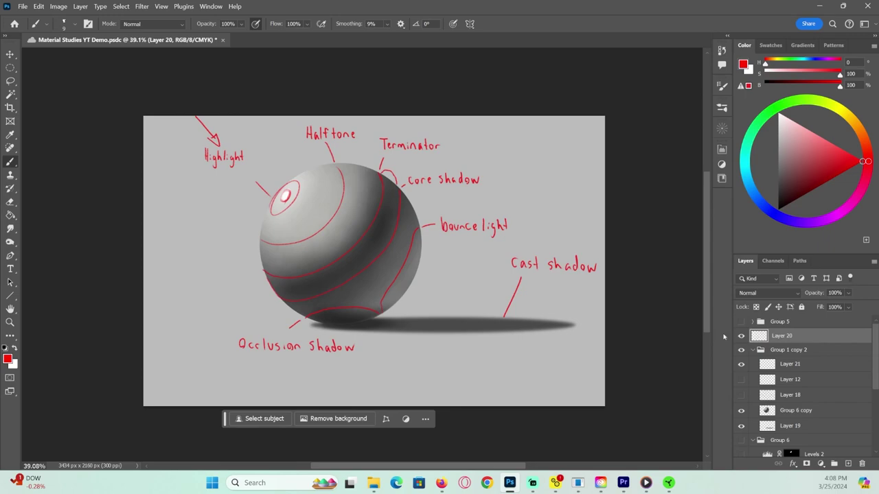
left_click(741, 336)
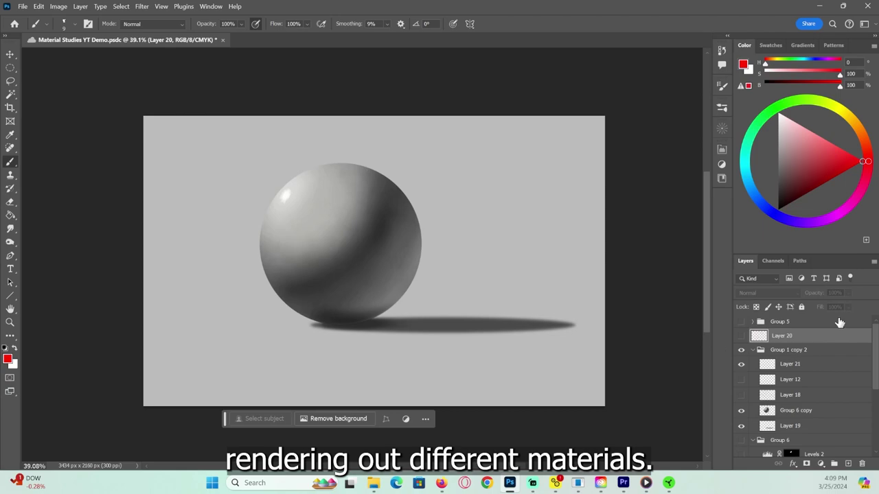
- Hide the grey sphere in Group 1 copy 2 and show Group 6 with only the yellow base sphere on Layer 10 visible
scroll(760, 420, "down", 2)
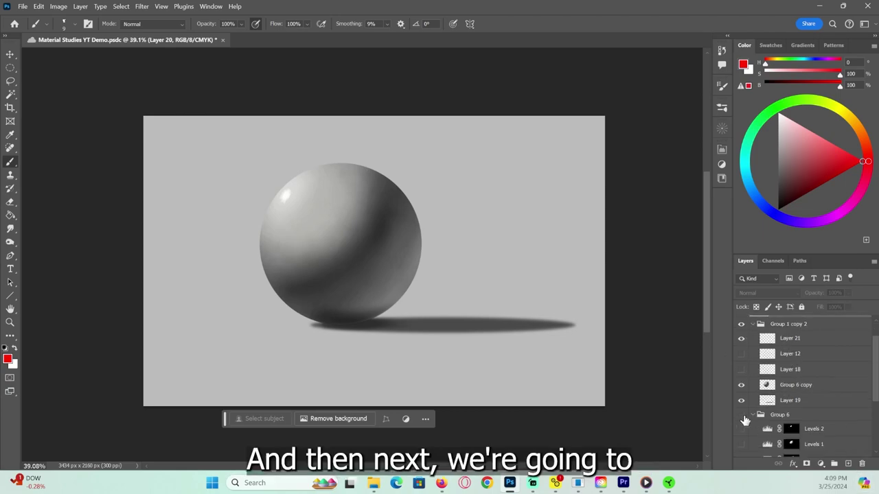
scroll(755, 385, "up", 2)
left_click(740, 337)
scroll(742, 367, "down", 2)
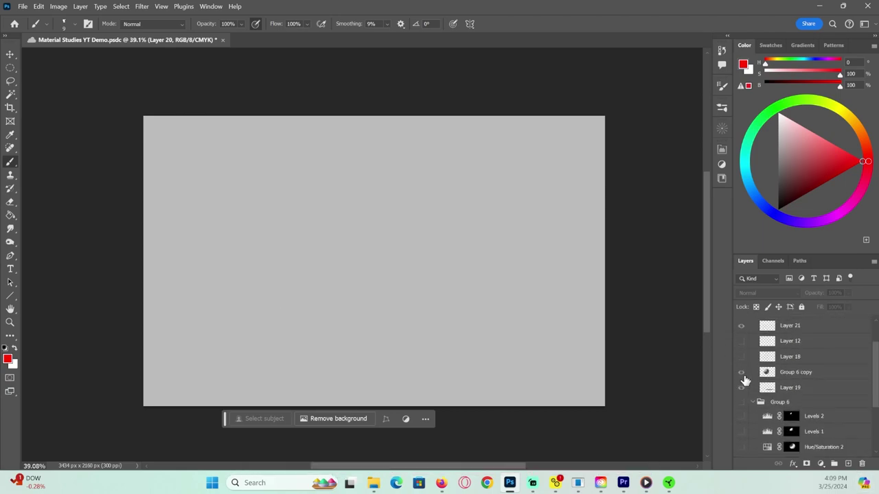
left_click(741, 377)
left_click(741, 377)
scroll(745, 391, "down", 2)
left_click(741, 339)
left_click(740, 432)
left_click(741, 446)
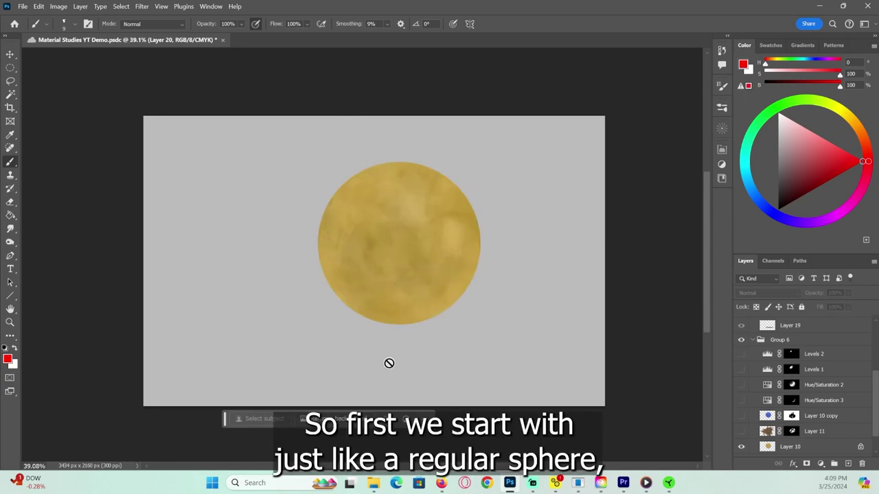
- Add a new layer at the top of Group 6 and handwrite "1. flat color" in red above and beside the sphere
scroll(509, 335, "down", 2)
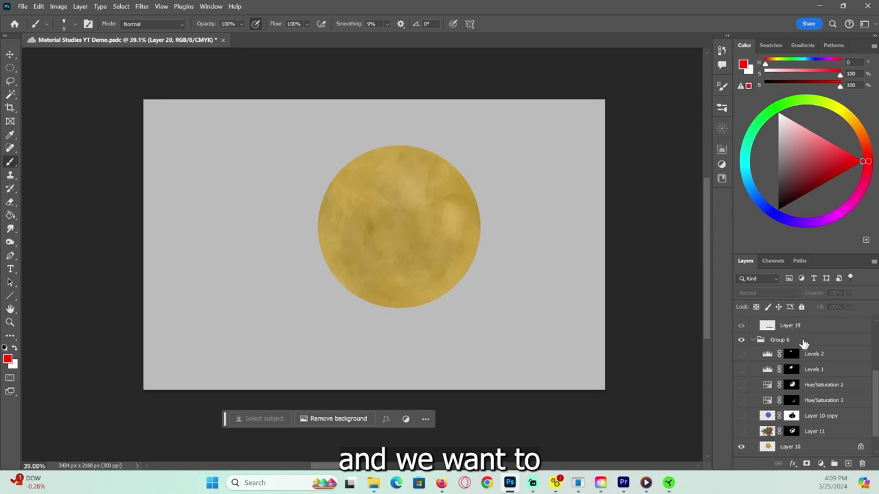
left_click(802, 340)
left_click(847, 466)
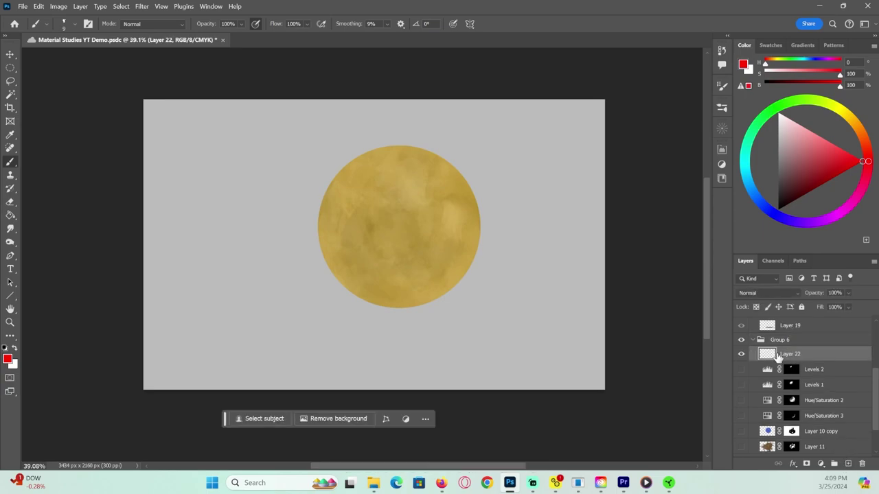
left_click(857, 160)
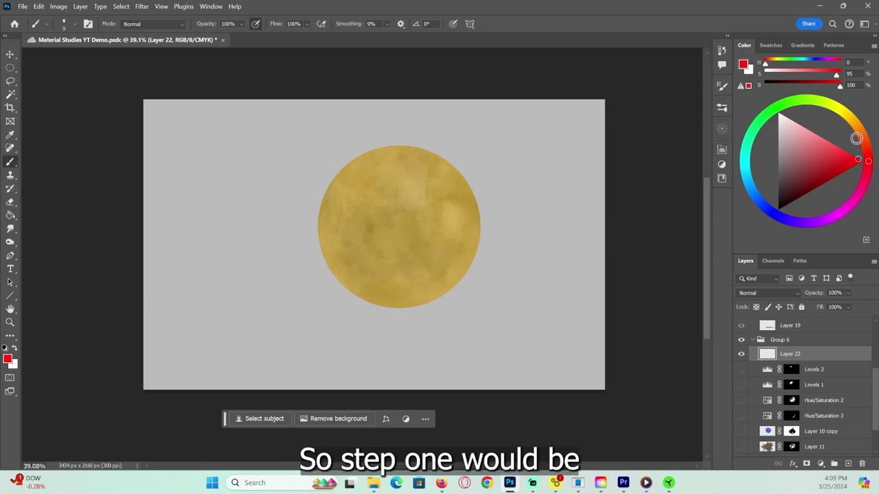
mouse_move(165, 114)
left_mouse_down()
mouse_move(165, 129)
mouse_move(194, 131)
left_mouse_up()
left_click_drag(203, 123, 207, 129)
mouse_move(203, 119)
left_mouse_down()
mouse_move(227, 129)
mouse_move(247, 122)
left_mouse_up()
left_click_drag(251, 123, 256, 124)
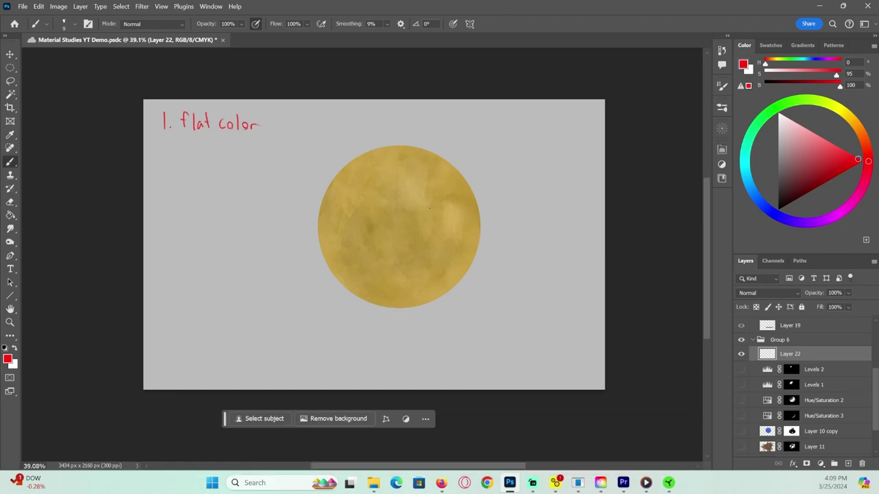
- Outline a dark and a light colour variation on the yellow sphere and undo both outlines
mouse_move(352, 210)
left_mouse_down()
mouse_move(347, 245)
mouse_move(368, 249)
mouse_move(364, 216)
left_mouse_up()
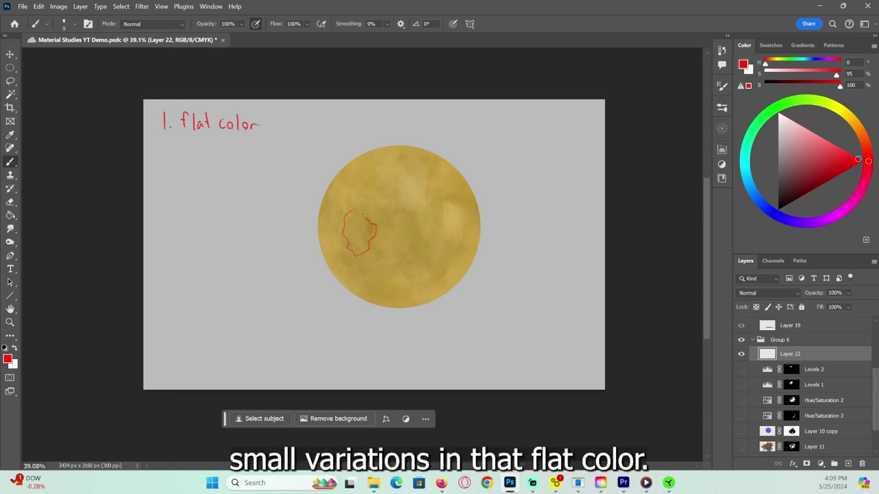
mouse_move(400, 169)
left_mouse_down()
mouse_move(406, 204)
mouse_move(427, 201)
mouse_move(427, 177)
mouse_move(405, 169)
left_mouse_up()
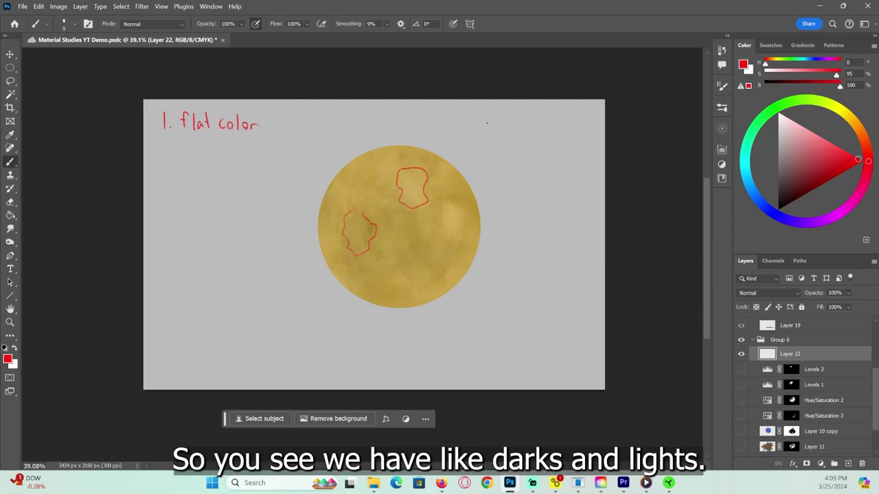
key("ctrl+z")
key("ctrl+z")
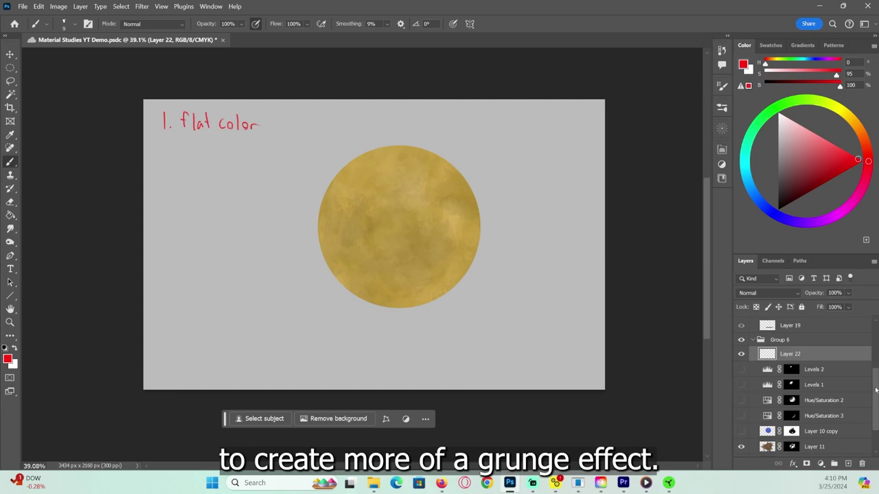
- Handwrite "2. Variations" in red below the "1. flat color" note, redoing the faulty letter strokes
left_click_drag(877, 397, 875, 410)
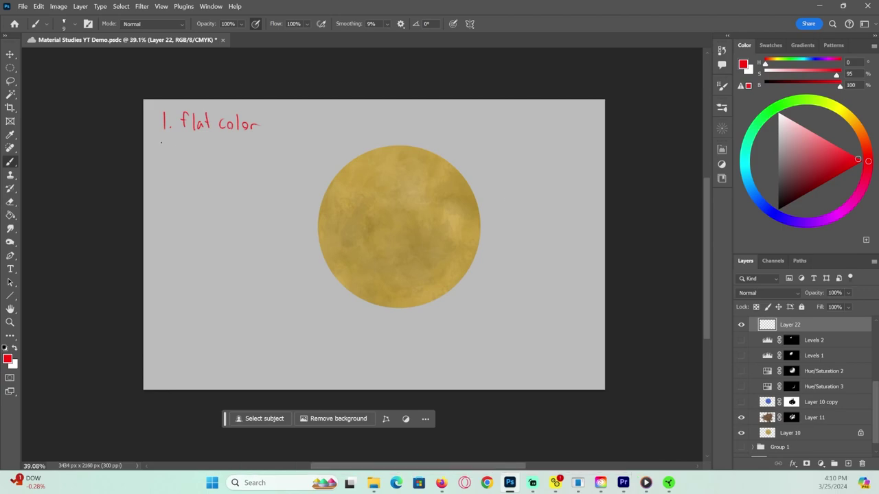
mouse_move(162, 147)
left_mouse_down()
mouse_move(168, 161)
mouse_move(194, 145)
mouse_move(204, 158)
left_mouse_up()
left_click(173, 158)
left_click_drag(206, 159, 210, 151)
left_click(212, 150)
left_click_drag(212, 153, 224, 159)
mouse_move(227, 144)
left_mouse_down()
mouse_move(227, 158)
mouse_move(234, 152)
left_mouse_up()
key("ctrl+z")
key("ctrl+z")
left_click_drag(242, 149, 253, 158)
left_click_drag(259, 152, 255, 161)
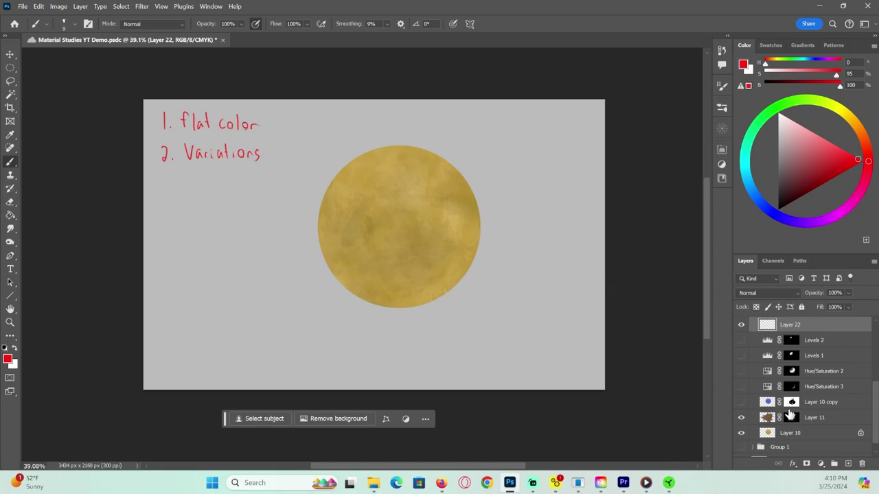
- Handwrite "3 layering" as the third note and show the blue material on Layer 10 copy over the yellow sphere
mouse_move(165, 177)
left_mouse_down()
mouse_move(163, 194)
mouse_move(205, 194)
mouse_move(209, 202)
mouse_move(236, 193)
left_mouse_up()
left_click_drag(239, 188, 248, 203)
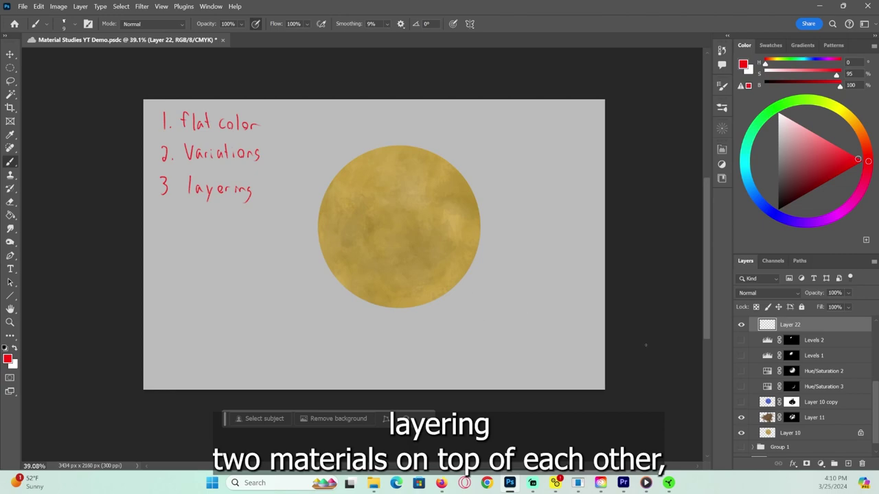
left_click(741, 402)
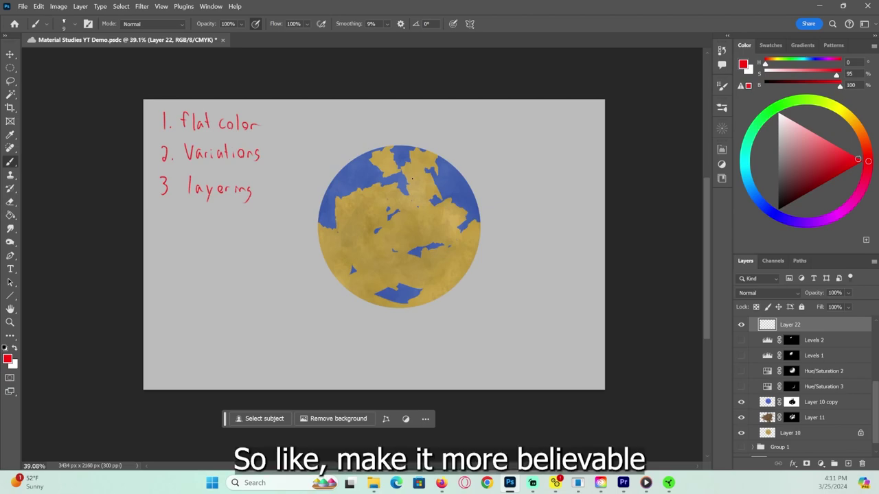
- Show the Hue/Saturation 2 shadows and the Levels 1 and Levels 2 highlights on the sphere, and save the document
left_click(741, 371)
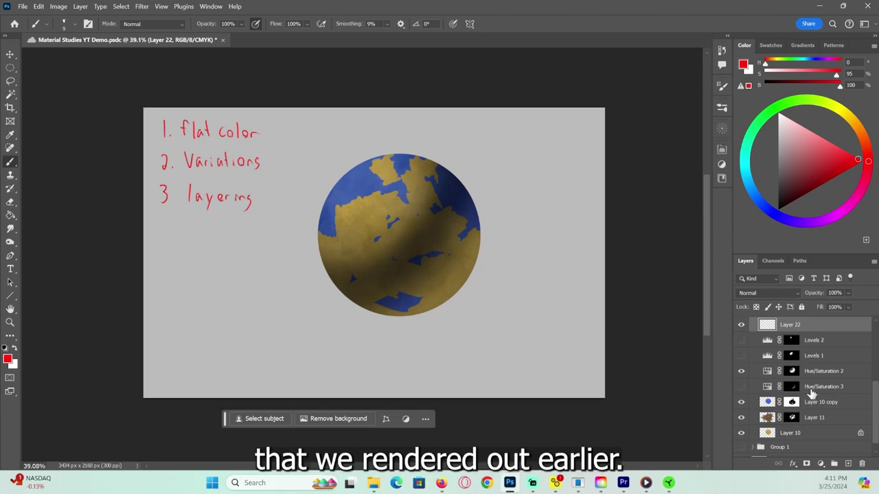
key("ctrl+s")
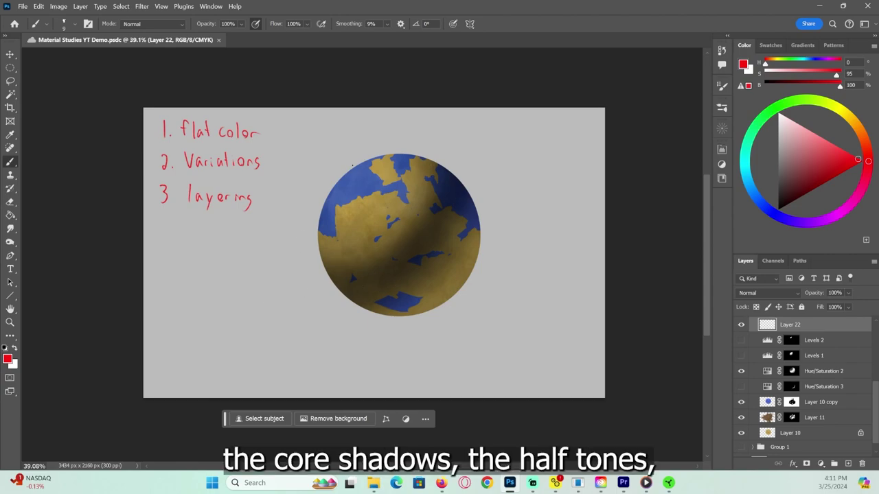
left_click(741, 355)
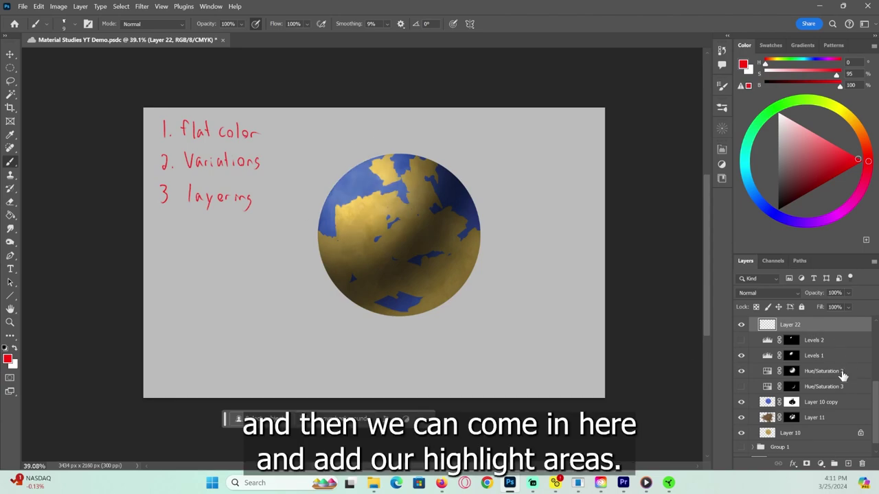
left_click(741, 341)
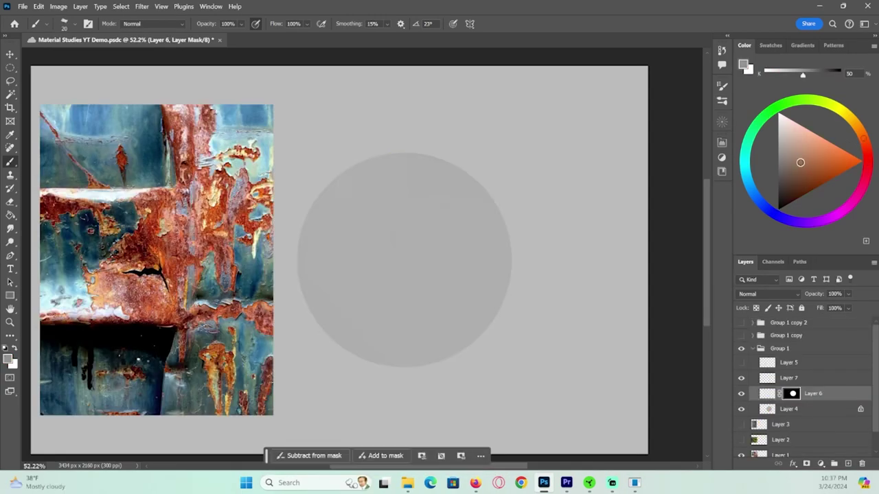
- Paint the whole masked sphere on Layer 6 in a dark rust red of H 16, S 79, B 54
mouse_move(806, 169)
left_mouse_down()
mouse_move(795, 196)
mouse_move(815, 167)
mouse_move(808, 173)
left_mouse_up()
left_click_drag(453, 180, 309, 234)
left_click(809, 175)
left_click_drag(474, 192, 213, 266)
left_click_drag(863, 139, 866, 144)
left_click(815, 178)
left_click_drag(474, 197, 178, 323)
left_click_drag(474, 213, 363, 180)
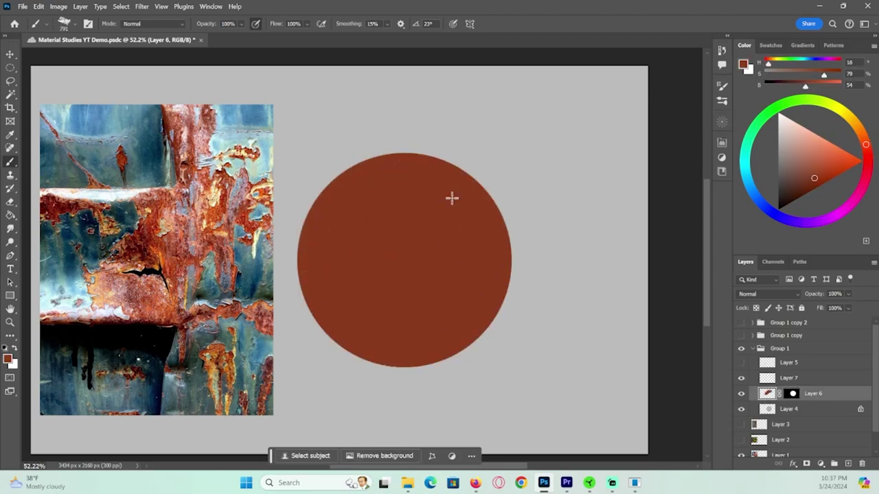
- Add a layer mask to Layer 7 from the circular outline of Layer 4
left_click(788, 378)
left_click(768, 410, "ctrl")
left_click(806, 464)
- Paint the masked sphere on Layer 7 in teal, adjusting the colour to H 191, S 61, B 46
left_click(749, 182)
left_click(812, 160)
left_click(767, 378)
left_click(750, 183)
left_click(814, 166)
left_click_drag(813, 76, 825, 77)
left_click_drag(343, 199, 490, 265)
left_click_drag(824, 75, 818, 77)
left_click_drag(749, 182, 746, 174)
mouse_move(406, 196)
left_mouse_down()
mouse_move(337, 238)
mouse_move(384, 237)
left_mouse_up()
left_click_drag(814, 86, 805, 88)
mouse_move(405, 196)
left_mouse_down()
mouse_move(384, 181)
mouse_move(426, 337)
left_mouse_up()
left_click_drag(819, 75, 800, 87)
left_click_drag(399, 206, 510, 301)
- Apply the layer masks of Layer 7 and Layer 6, and add a new blank mask to Layer 7
right_click(791, 379)
left_click(807, 302)
right_click(791, 395)
left_click(824, 319)
left_click(768, 380)
left_click(806, 463)
- Choose a rough textured brush preset for painting on Layer 7's mask
left_click(722, 101)
scroll(543, 255, "down", 6)
left_click(613, 259)
left_click(405, 245)
left_click(721, 101)
- Try a textured vertical stroke on Layer 7's mask and undo the test strokes
mouse_move(371, 226)
left_mouse_down()
mouse_move(400, 252)
mouse_move(438, 240)
mouse_move(372, 273)
left_mouse_up()
key("ctrl+z")
key("ctrl+z")
- Open the brush settings, go through Shape Dynamics and Scattering, and bring up the brush tip shape options
left_click(722, 86)
left_click(559, 126)
left_click(553, 136)
left_click(562, 116)
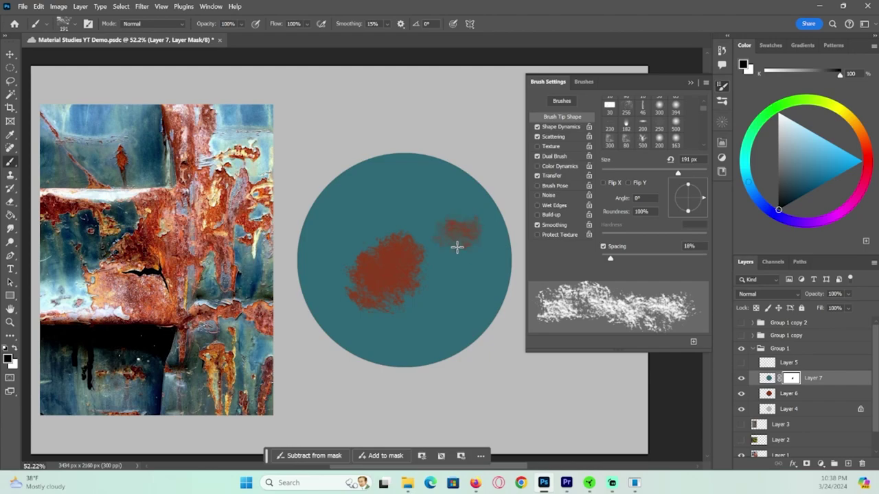
- Paint black on Layer 7's mask with a progressively smaller textured brush to reveal rust patches across the centre and edges of the teal sphere
left_click_drag(465, 223, 432, 257)
key("bracketleft")
key("bracketleft")
key("bracketleft")
key("bracketleft")
mouse_move(313, 282)
left_mouse_down()
mouse_move(322, 320)
mouse_move(339, 339)
left_mouse_up()
mouse_move(447, 352)
left_mouse_down()
mouse_move(484, 323)
mouse_move(436, 352)
left_mouse_up()
left_click_drag(411, 163, 431, 167)
left_click_drag(457, 306, 449, 306)
left_click_drag(389, 299, 382, 318)
left_click_drag(348, 221, 354, 224)
left_click_drag(376, 181, 377, 181)
- Set the brush spacing to 10%, turn off Transfer, and paint a thin rust drip on the mask near the sphere's top
left_click_drag(610, 258, 606, 258)
left_click_drag(355, 223, 388, 200)
mouse_move(386, 182)
left_mouse_down()
mouse_move(391, 194)
mouse_move(397, 176)
mouse_move(387, 194)
mouse_move(387, 175)
left_mouse_up()
left_click(538, 176)
key("ctrl+z")
left_click_drag(385, 182, 386, 201)
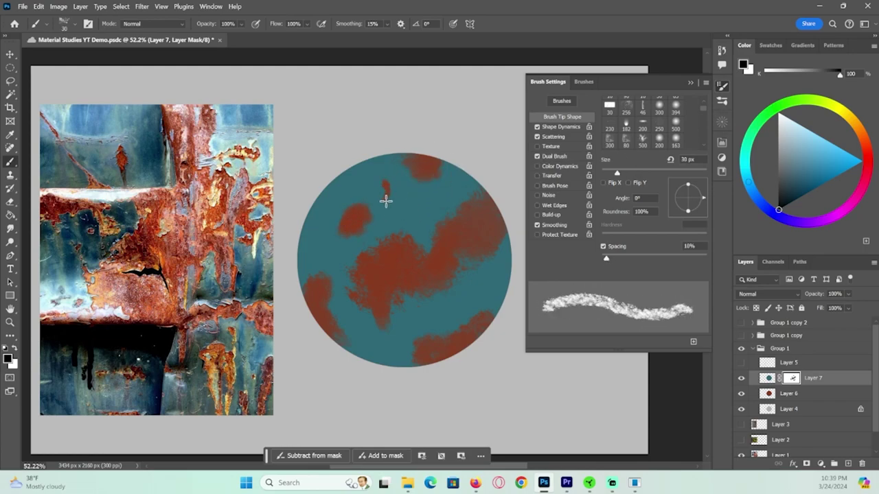
- Paint rust drips at the sphere's lower and right edges on Layer 7's mask and fill out the upper-right rust patch
left_click_drag(378, 363, 379, 366)
left_click_drag(492, 246, 499, 274)
mouse_move(468, 230)
left_mouse_down()
mouse_move(479, 229)
mouse_move(484, 205)
left_mouse_up()
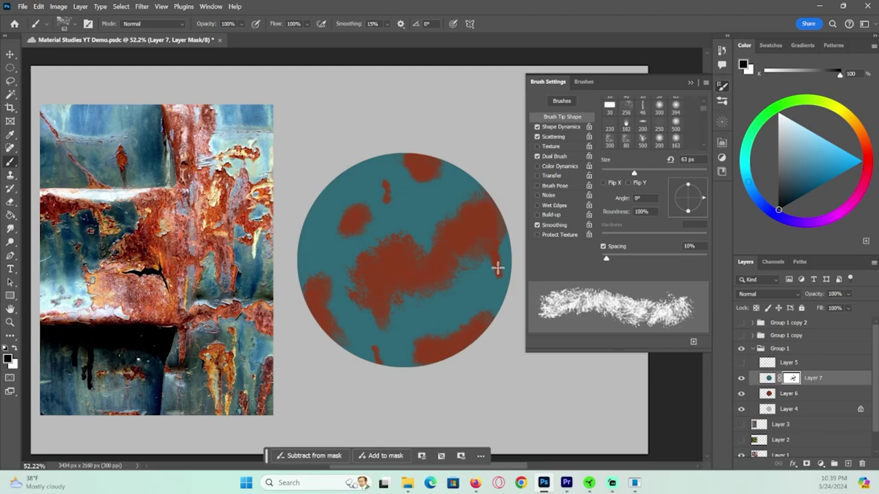
- Hide Layer 7 and add a Hue/Saturation adjustment clipped to Layer 6 with saturation +7 and lightness -48
key("z")
mouse_move(447, 239)
left_mouse_down()
mouse_move(417, 253)
mouse_move(445, 247)
left_mouse_up()
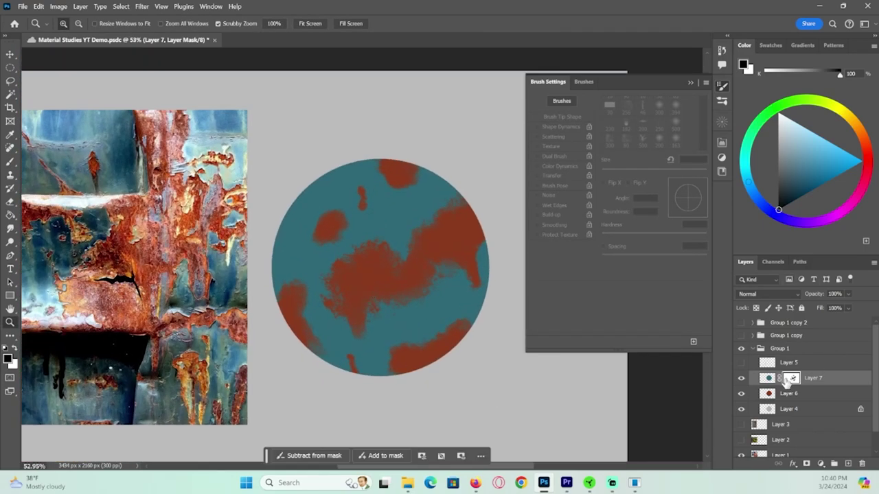
left_click(741, 378)
left_click(789, 393)
key("b")
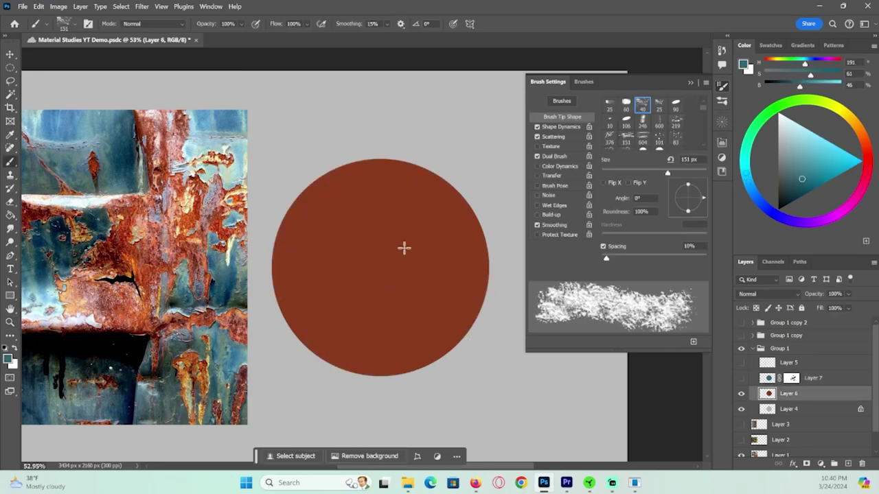
left_click(822, 465)
left_click(824, 361)
left_click_drag(634, 254, 638, 233)
left_click(634, 314)
left_click_drag(610, 253, 604, 254)
- Invert the adjustment's mask and paint white with the textured brush to mottle the rust sphere with darker patches
key("ctrl+i")
left_click_drag(362, 314, 375, 314)
key("ctrl+z")
left_click_drag(427, 296, 438, 310)
key("ctrl+z")
left_click(255, 24)
mouse_move(469, 285)
left_mouse_down()
mouse_move(394, 353)
mouse_move(327, 328)
mouse_move(424, 307)
mouse_move(423, 180)
mouse_move(364, 179)
mouse_move(282, 272)
left_mouse_up()
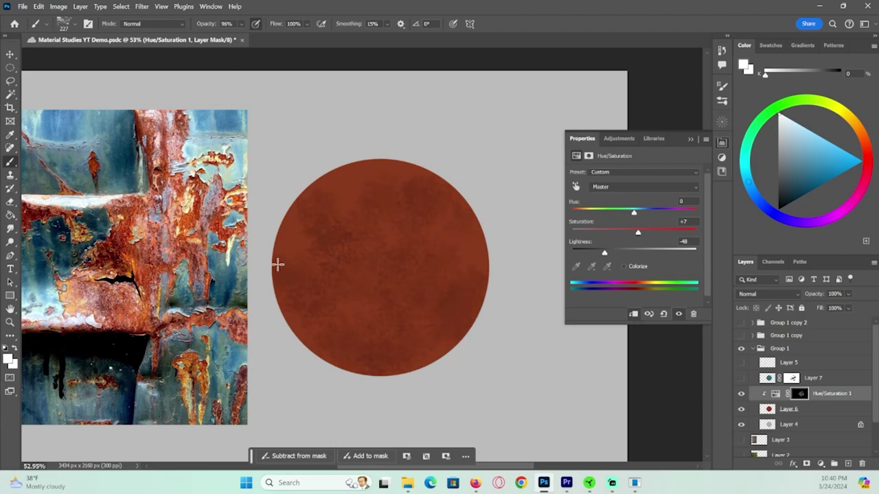
mouse_move(425, 242)
left_mouse_down()
mouse_move(347, 365)
mouse_move(449, 218)
left_mouse_up()
left_click(741, 378)
left_click(741, 378)
left_click(848, 464)
key("ctrl+z")
- Add a second, lighter Hue/Saturation adjustment clipped to Layer 6, invert its mask, and stack it above the first adjustment
left_click(741, 394)
left_click(810, 410)
left_click(821, 464)
left_click(829, 360)
left_click(633, 314)
left_click_drag(634, 253, 659, 234)
left_click_drag(652, 254, 642, 254)
left_click(691, 139)
left_click(741, 393)
key("ctrl+i")
left_click_drag(799, 407, 799, 387)
- Show Layer 7 again and paint brighter rust variation onto the Hue/Saturation 2 mask across the rust patches
mouse_move(455, 269)
left_mouse_down()
mouse_move(443, 304)
mouse_move(439, 295)
left_mouse_up()
left_click_drag(349, 326, 353, 335)
left_click_drag(308, 305, 331, 344)
left_click(741, 379)
left_click_drag(396, 180, 412, 181)
left_click_drag(431, 273, 418, 282)
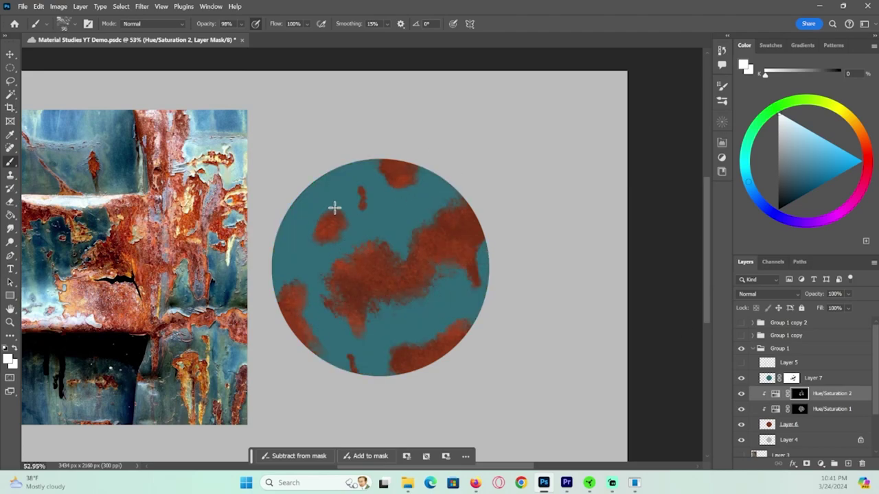
- Switch to the Chalk - Light 6 brush at 78 px with pressure-controlled opacity and test it on the central rust patch
left_click(722, 101)
scroll(683, 182, "up", 1)
left_click(528, 232)
left_click_drag(377, 240, 396, 240)
left_click_drag(386, 257, 379, 276)
key("ctrl+z")
left_click(255, 24)
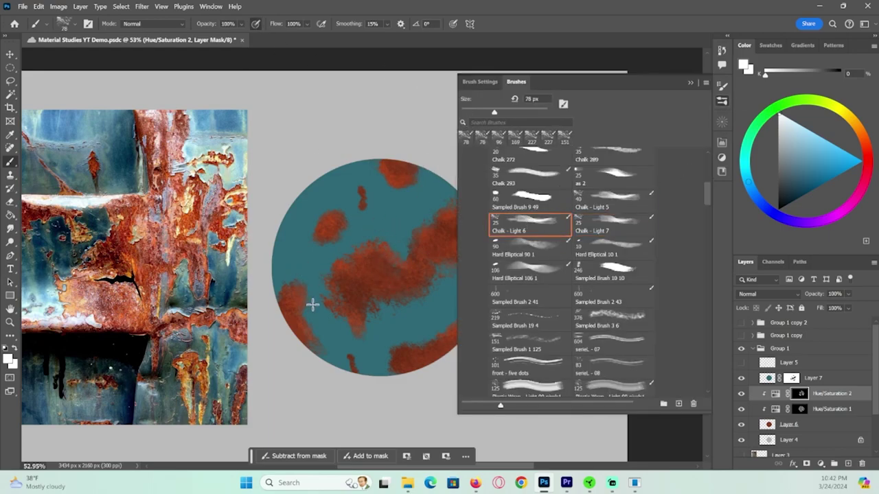
left_click(690, 83)
- Merge both Hue/Saturation adjustments and Layer 6 into a single rust layer
left_click(502, 199, "alt")
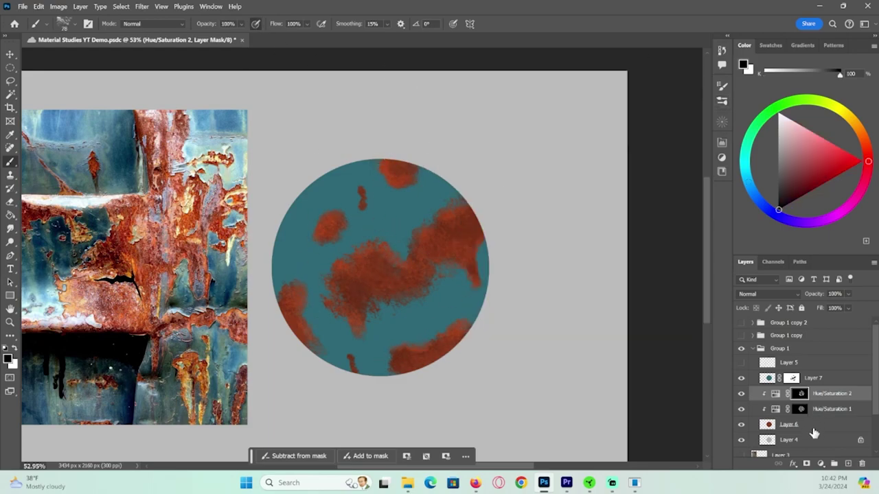
left_click(805, 427, "shift")
key("ctrl+e")
- Sample the rust colour, darken it to a deep brown of H 16, S 78, B 24, and shade the central patch
left_click(385, 261, "alt")
left_click_drag(363, 337, 358, 317)
left_click_drag(435, 300, 380, 254)
left_click_drag(382, 289, 364, 287)
left_click_drag(800, 87, 778, 89)
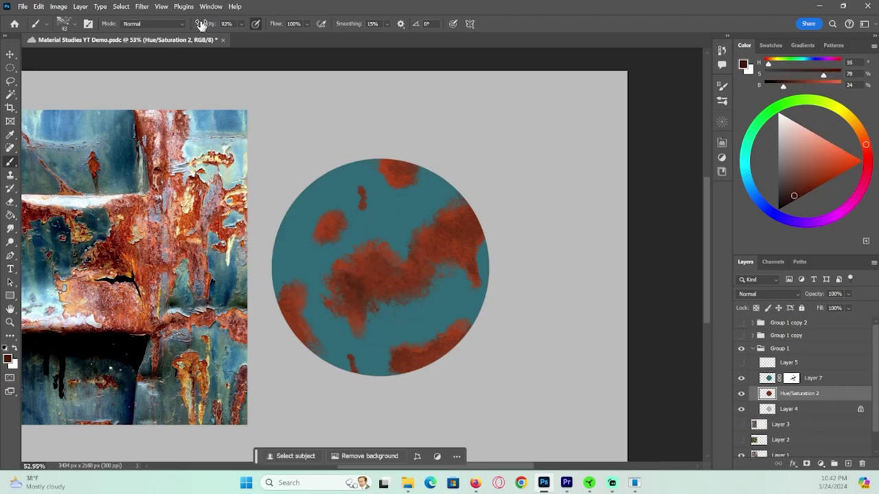
left_click(375, 283, "alt")
- Mix a bright orange of H 32, S 81, B 79 and paint it along the upper edges of the central and left rust patches
left_click(474, 228, "alt")
left_click_drag(797, 87, 824, 87)
left_click_drag(864, 133, 858, 128)
left_click_drag(362, 258, 388, 248)
left_click_drag(302, 290, 281, 285)
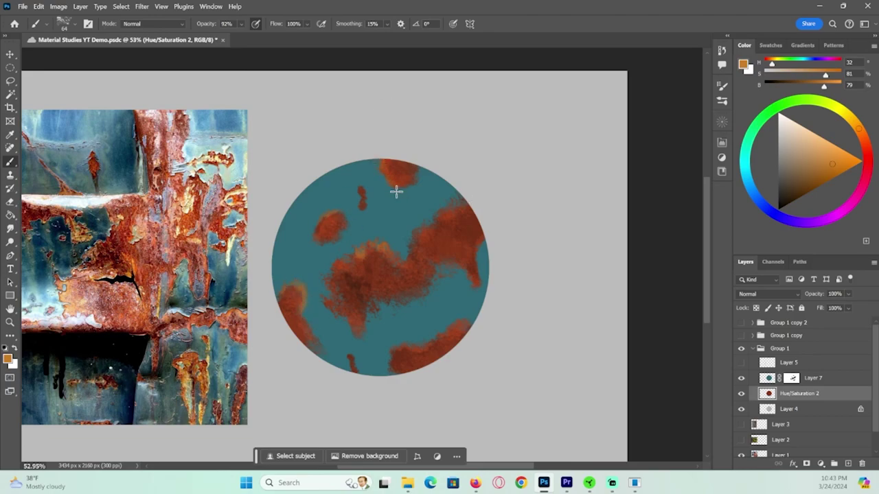
- Choose a speckled brush and stipple orange grain across the central and upper-right rust patches
key("z")
mouse_move(420, 278)
left_mouse_down()
mouse_move(445, 277)
mouse_move(431, 277)
left_mouse_up()
left_click(722, 101)
left_click_drag(710, 232, 709, 248)
left_click(610, 268)
left_click(610, 353)
left_click_drag(423, 274, 406, 274)
left_click_drag(357, 300, 449, 232)
- Lock the rust layer's transparent pixels and stipple sampled dark brown over the lower-right and upper-right patches
left_click(328, 281, "alt")
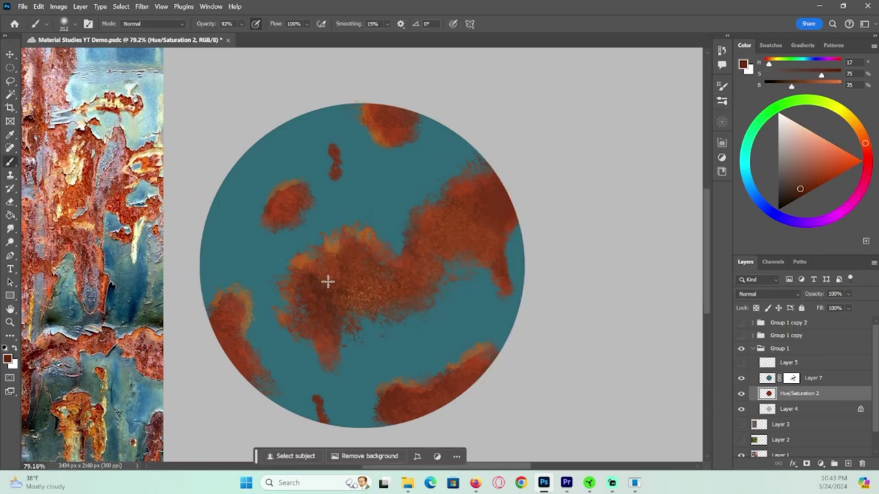
left_click_drag(401, 406, 454, 414)
key("ctrl+z")
left_click(756, 308)
left_click_drag(447, 363, 483, 354)
left_click_drag(492, 200, 504, 225)
mouse_move(513, 234)
left_mouse_down()
mouse_move(483, 235)
mouse_move(494, 262)
mouse_move(474, 250)
left_mouse_up()
left_click_drag(428, 222, 414, 222)
- Set the brush hardness to 72% and stipple sampled rust tones over the upper-right, top and lower-right patches
left_click(439, 214, "alt")
left_click(722, 86)
left_click_drag(603, 237, 678, 237)
left_click(486, 196, "alt")
left_click(491, 204, "alt")
left_click_drag(486, 240, 505, 240)
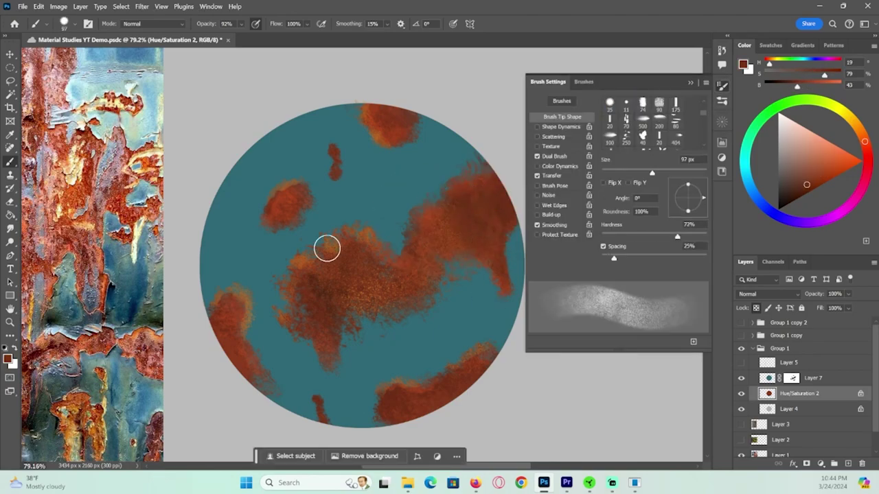
left_click(227, 330, "alt")
mouse_move(381, 215)
left_mouse_down()
mouse_move(490, 202)
mouse_move(398, 121)
left_mouse_up()
left_click_drag(479, 371, 450, 382)
- Darken the sampled rust to a brown of H 17, S 78, B 29 and stipple shadows into the lower-right, upper-right and central patches
left_click(356, 270, "alt")
left_click_drag(800, 87, 787, 87)
mouse_move(406, 373)
left_mouse_down()
mouse_move(426, 369)
mouse_move(480, 195)
left_mouse_up()
left_click_drag(486, 273, 449, 267)
left_click_drag(482, 209, 464, 203)
mouse_move(335, 328)
left_mouse_down()
mouse_move(297, 329)
mouse_move(371, 324)
mouse_move(346, 299)
left_mouse_up()
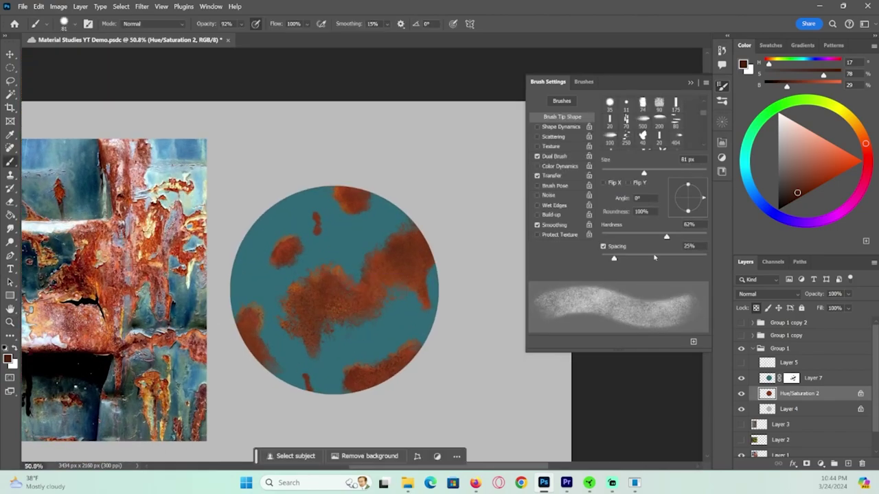
- Switch to the Chalk 291 brush and paint chalky strokes of sampled rust colour into the patches
left_click(584, 82)
scroll(686, 192, "down", 3)
scroll(686, 192, "up", 2)
left_click(613, 208)
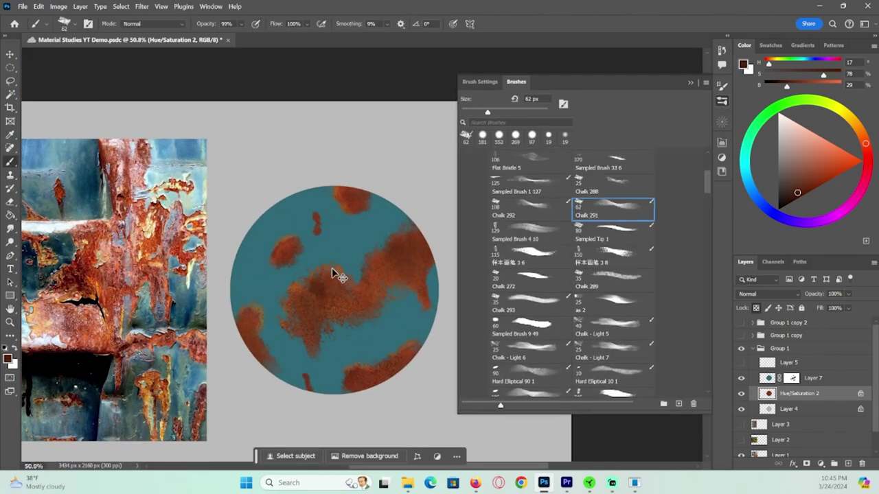
left_click(333, 269, "alt")
left_click_drag(331, 284, 328, 285)
key("z")
left_click_drag(56, 236, 81, 239)
left_click_drag(310, 276, 271, 277)
left_click_drag(431, 257, 450, 257)
left_click_drag(381, 380, 372, 380)
- Set a dark brown of H 24, S 73, B 26 and paint it around the edges of the rust patches
key("z")
left_click_drag(390, 232, 396, 232)
left_click_drag(812, 86, 787, 100)
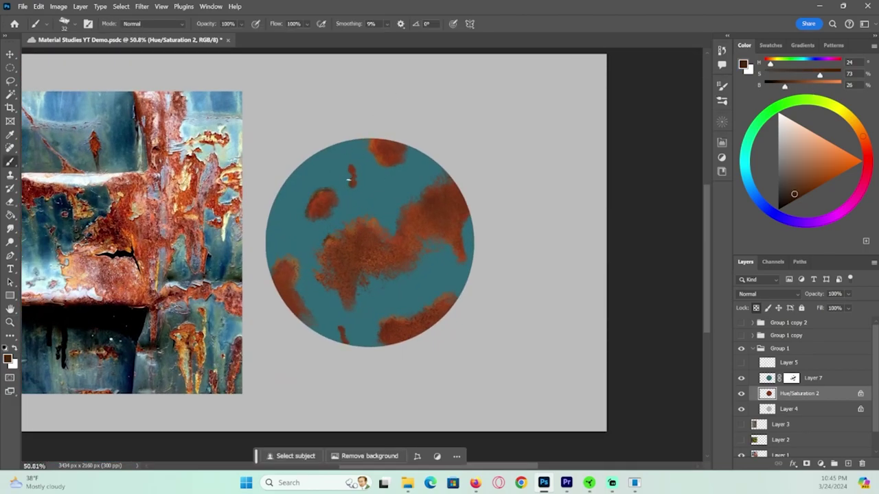
left_click_drag(290, 242, 301, 243)
mouse_move(412, 186)
left_mouse_down()
mouse_move(417, 208)
mouse_move(422, 190)
left_mouse_up()
- Blend the upper-right, central and lower-right rust patches with chalky strokes of colours sampled from them
left_click(415, 215, "alt")
left_click_drag(428, 226, 421, 226)
left_click(372, 224, "alt")
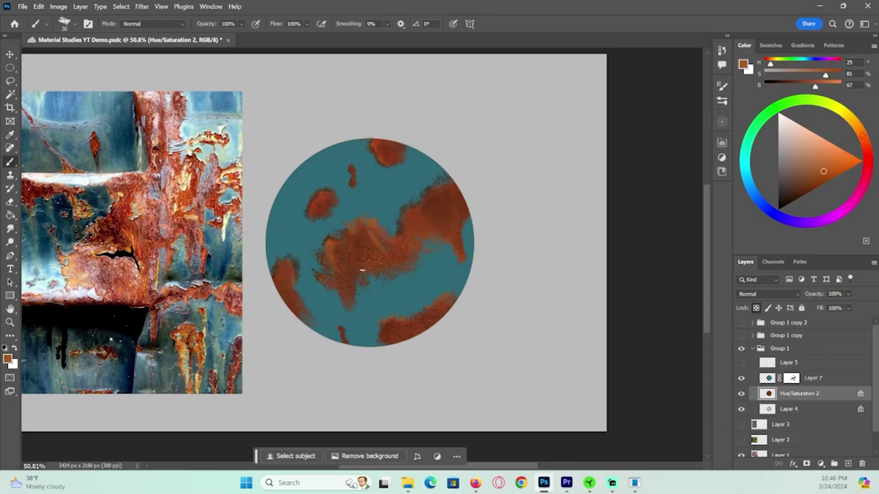
left_click(345, 255, "alt")
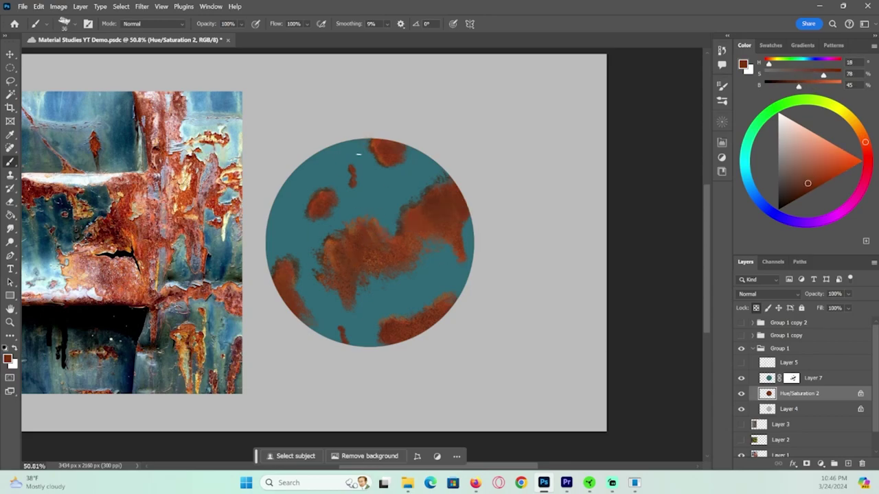
left_click(441, 289, "alt")
left_click(400, 317, "alt")
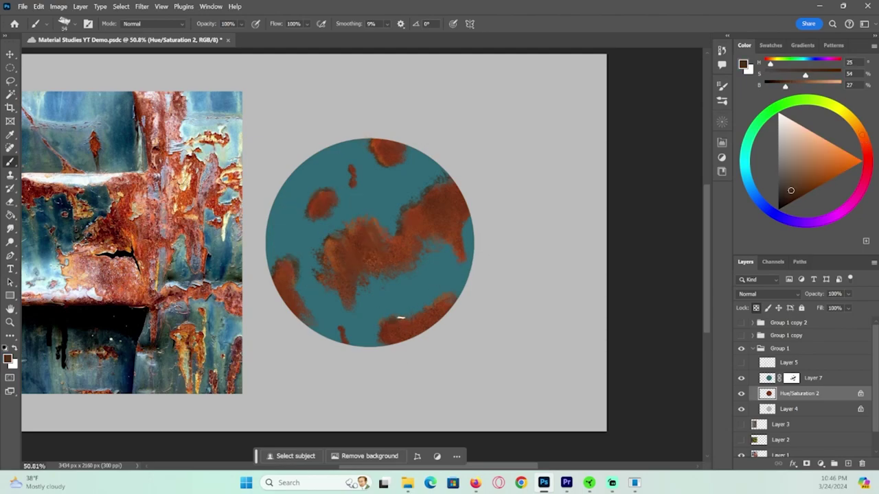
left_click(423, 316, "alt")
- Rework the upper-right patch with sampled rust tones and pale tan flecks of H 32, S 48, B 78, and blend the left patch
left_click(430, 191, "alt")
left_click(408, 219, "alt")
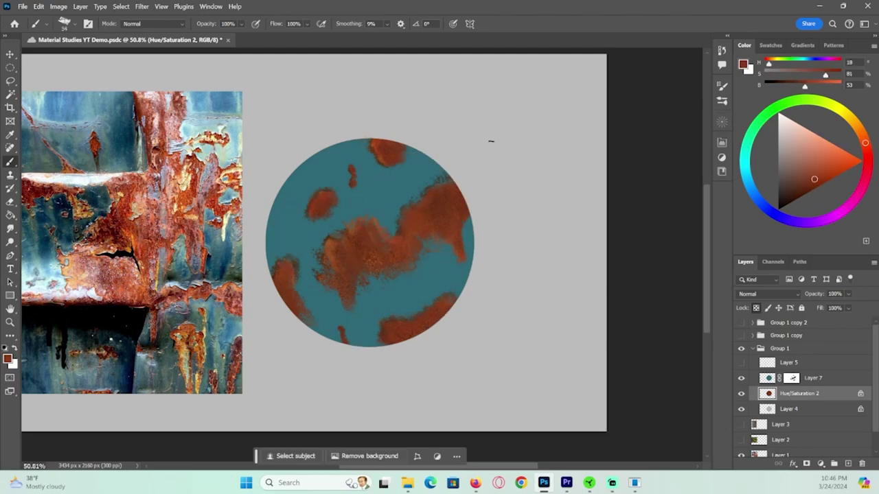
left_click(432, 214, "alt")
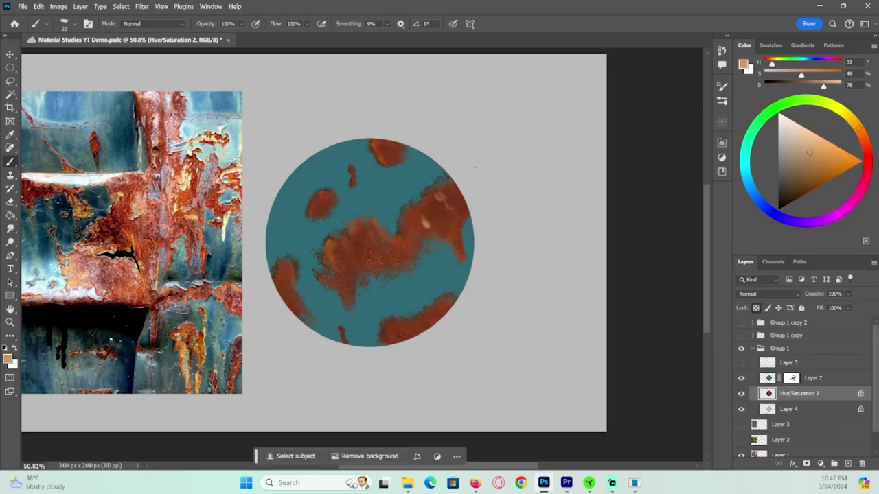
left_click(287, 283, "alt")
- Apply Layer 7's mask permanently and lock the layer's transparent pixels
key("z")
left_click_drag(438, 284, 423, 326)
right_click(791, 379)
left_click(807, 302)
left_click(207, 179)
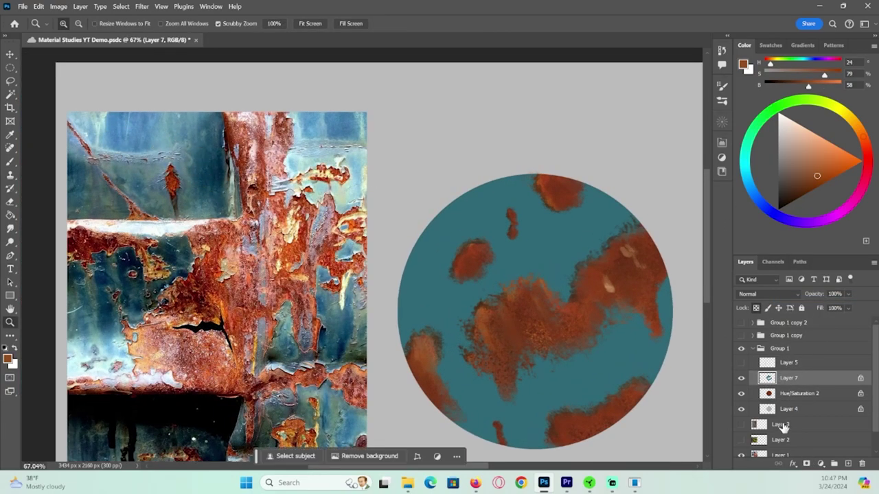
- Add a Hue/Saturation adjustment clipped to Layer 7 with lightness -33 and invert its mask
left_click(821, 464)
left_click(833, 359)
left_click_drag(634, 253, 614, 253)
left_click(843, 385, "alt")
left_click_drag(634, 213, 634, 213)
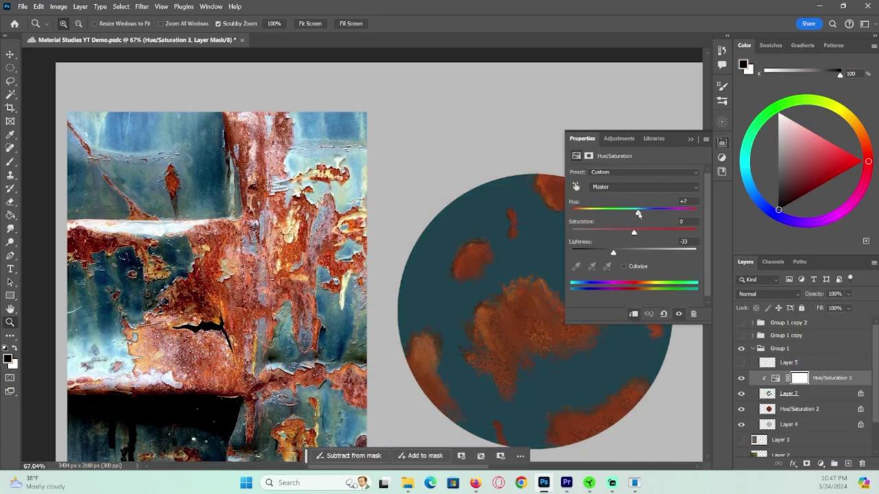
left_click(691, 139)
key("ctrl+i")
- Choose a tilted elliptical brush and paint white on the Hue/Saturation 3 mask to darken the teal at the sphere's upper left
key("b")
left_click(722, 101)
left_click_drag(707, 201, 708, 193)
left_click(530, 236)
left_click(691, 83)
key("x")
left_click_drag(542, 264, 473, 210)
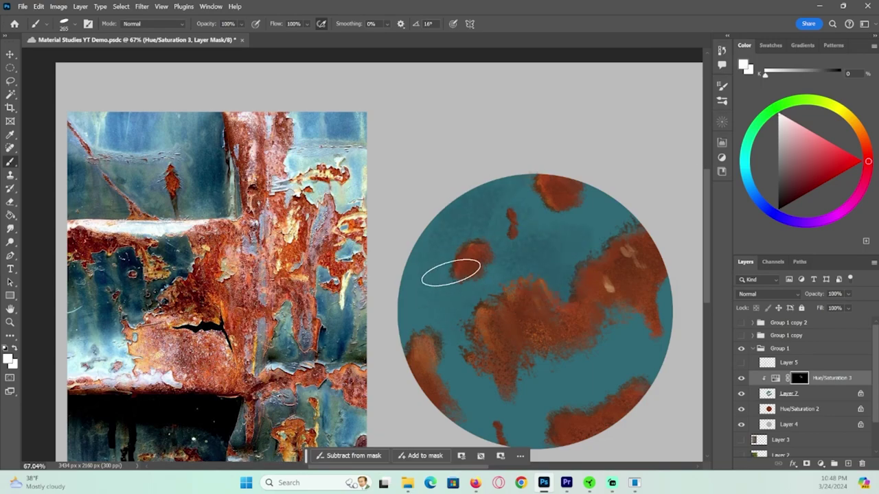
- Alternate black and white on the Hue/Saturation 3 mask to extend the mottled dark teal across the sphere's lower half
key("x")
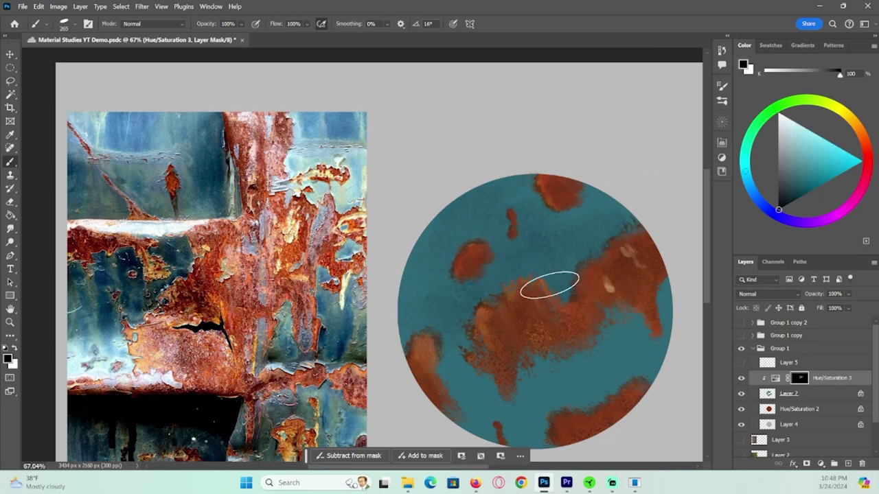
key("x")
mouse_move(470, 388)
left_mouse_down()
mouse_move(634, 336)
mouse_move(646, 317)
left_mouse_up()
key("x")
- Reduce the brush to 108 px and paint darker teal around the upper rust patches on the adjustment mask
key("bracketleft")
key("bracketleft")
key("bracketleft")
key("bracketleft")
key("bracketleft")
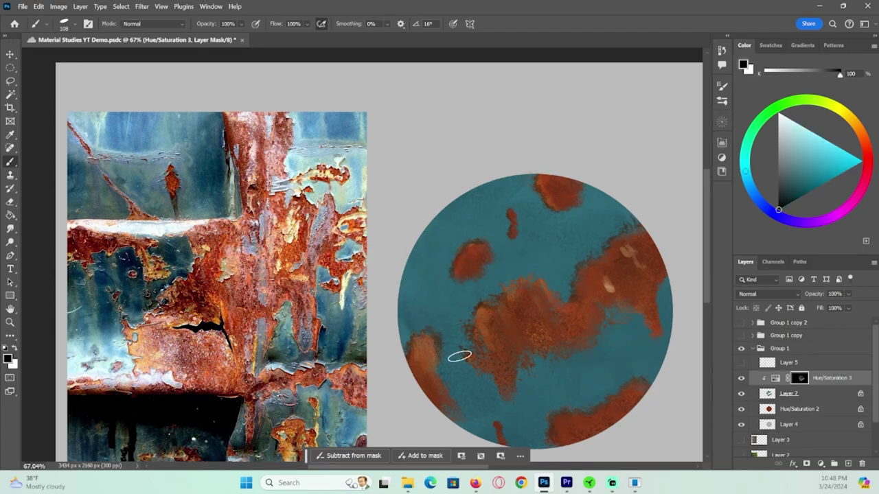
key("x")
left_click_drag(547, 277, 591, 249)
left_click_drag(488, 244, 443, 254)
key("x")
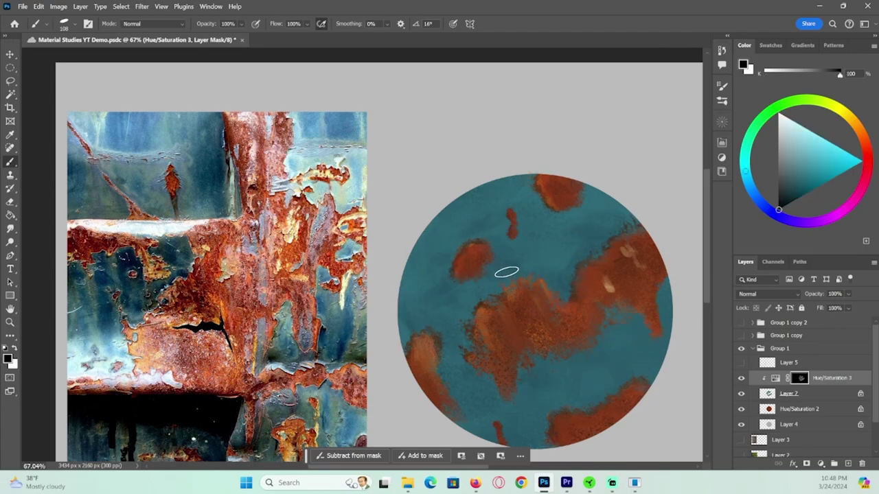
- Paint dark vertical teal streaks above the lower-right rust patch on the mask, reducing the brush to 74 px
key("x")
mouse_move(610, 349)
left_mouse_down()
mouse_move(577, 382)
mouse_move(593, 404)
left_mouse_up()
key("x")
key("bracketleft")
key("bracketleft")
key("bracketleft")
key("x")
left_click_drag(590, 370, 603, 388)
key("x")
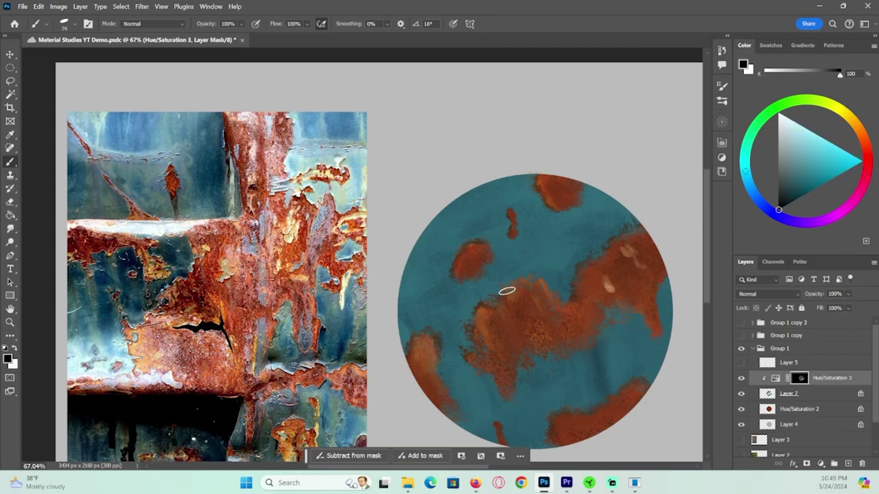
- Paint white streaks on the Hue/Saturation 3 mask to darken the teal vertically along the sphere's left side
key("x")
left_click_drag(426, 265, 427, 332)
mouse_move(441, 272)
left_mouse_down()
mouse_move(440, 332)
mouse_move(443, 273)
left_mouse_up()
key("x")
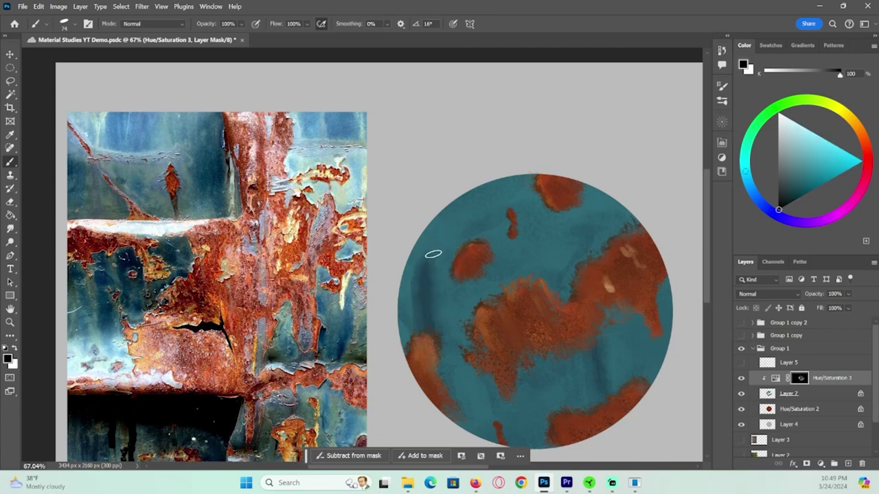
key("x")
left_click_drag(427, 239, 429, 325)
key("x")
- Add a clipped Hue/Saturation adjustment with hue -5, saturation -15 and lightness +22, and invert its mask
key("z")
mouse_move(558, 316)
left_mouse_down()
mouse_move(515, 359)
mouse_move(546, 369)
left_mouse_up()
left_click(820, 464)
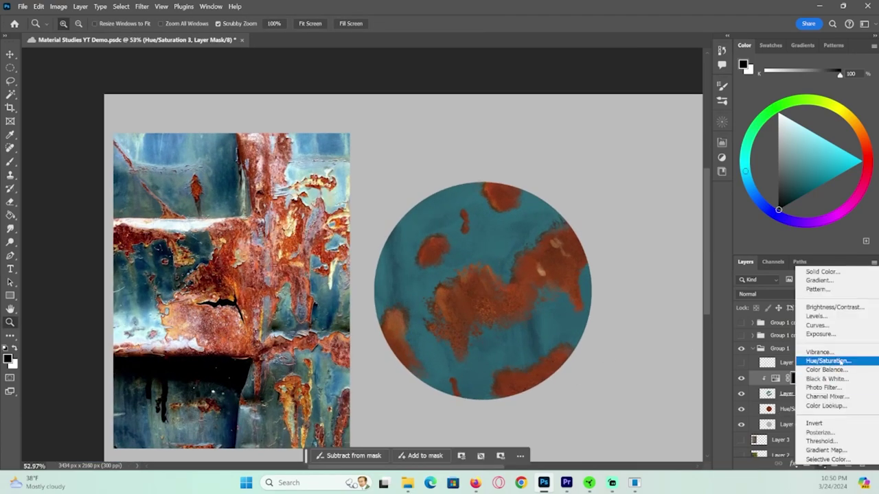
left_click(828, 361)
left_click_drag(633, 253, 648, 254)
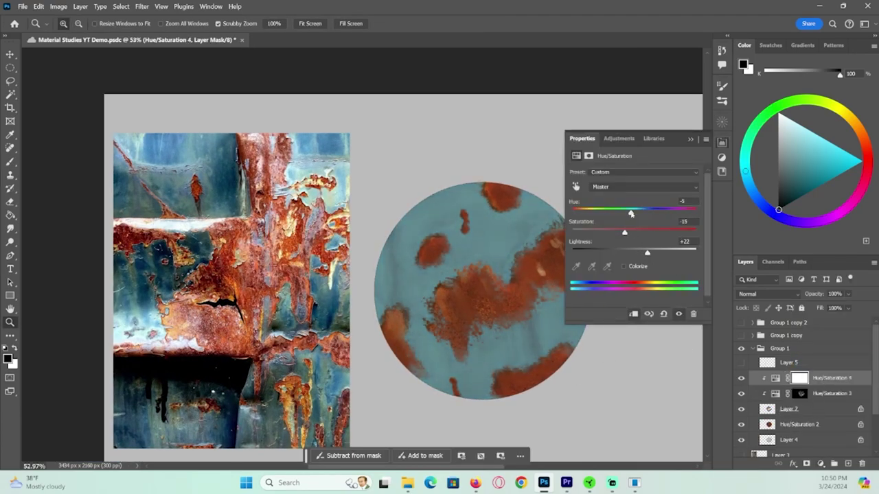
left_click(690, 139)
key("ctrl+i")
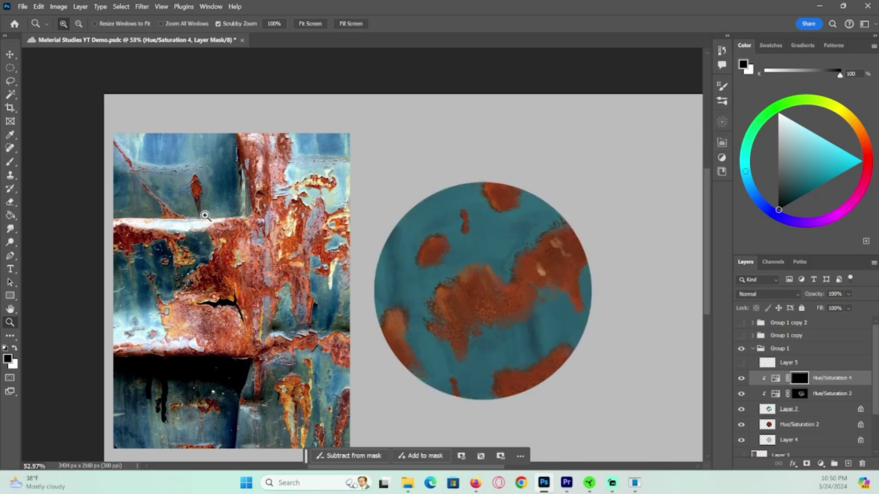
- Choose a textured brush with white as the painting colour for the Hue/Saturation 4 mask
key("b")
key("x")
left_click_drag(446, 259, 428, 269)
left_click(722, 101)
left_click_drag(708, 202, 709, 187)
scroll(708, 186, "up", 2)
scroll(555, 219, "down", 1)
left_click(531, 309)
left_click(690, 83)
mouse_move(537, 217)
left_mouse_down()
mouse_move(525, 247)
mouse_move(584, 230)
mouse_move(473, 319)
left_mouse_up()
key("ctrl+z")
key("ctrl+z")
key("ctrl+z")
- Enable pressure-controlled opacity and paint lighter teal around the upper rust patches on the Hue/Saturation 4 mask with an 85 px brush
left_click(255, 23)
left_click_drag(525, 269, 555, 251)
scroll(556, 250, "down", 5)
scroll(559, 275, "up", 3)
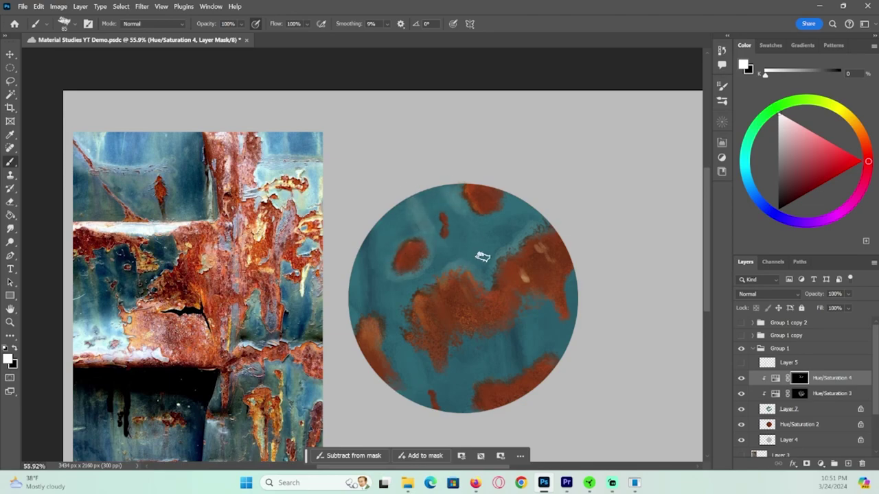
key("x")
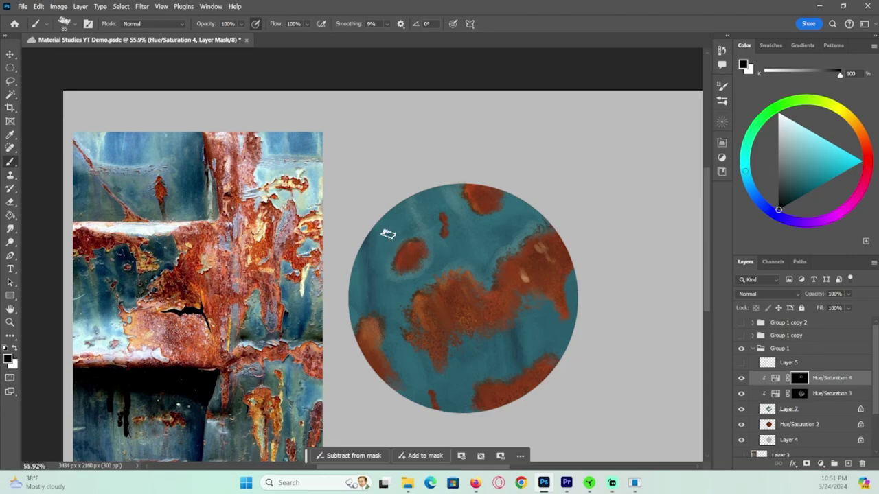
key("x")
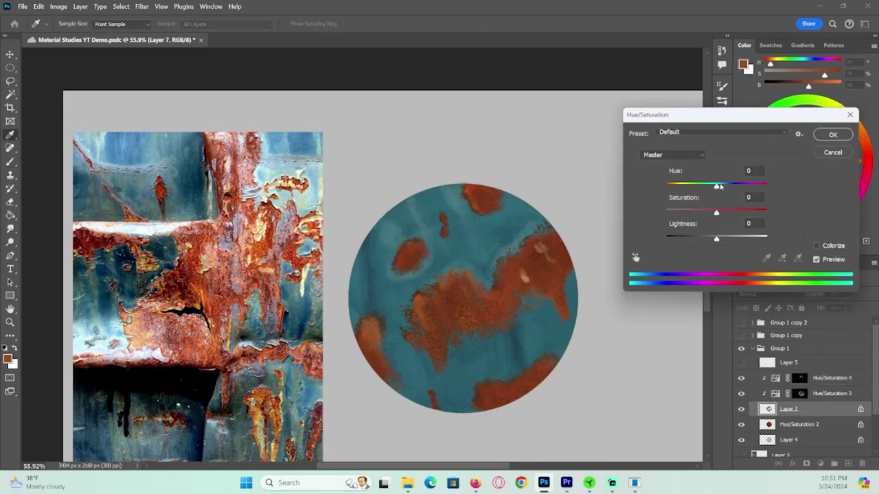
- Shift the hue of Layer 7's teal paint by +4
left_click_drag(714, 186, 720, 186)
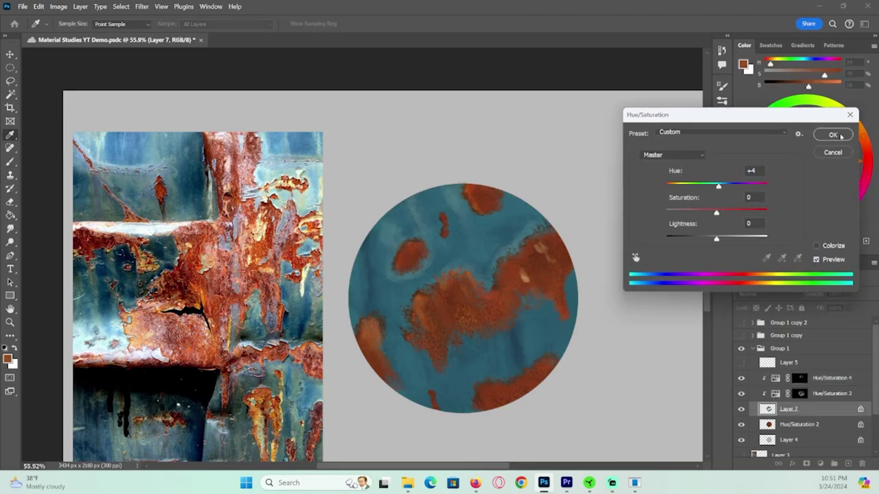
key("Return")
key("b")
- Refine light teal streaks around the upper-left rust patches on the Hue/Saturation 4 mask with white and black, reducing the brush to 30 px
left_click(774, 376)
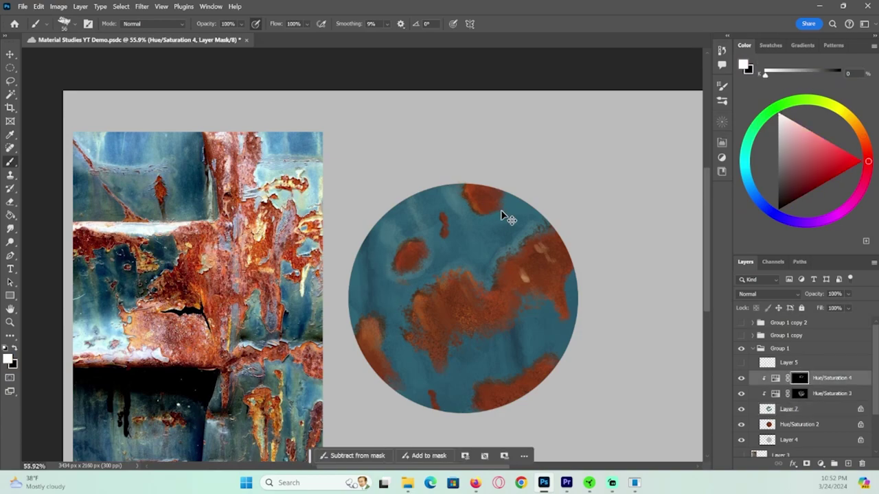
left_click_drag(433, 255, 435, 274)
left_click_drag(436, 252, 427, 251)
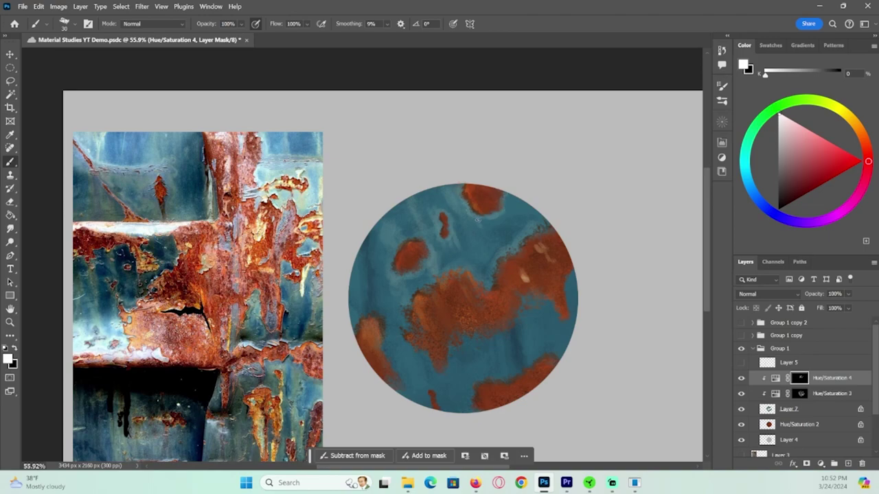
key("x")
left_click_drag(433, 250, 434, 264)
key("ctrl+space")
mouse_move(517, 334)
left_mouse_down()
mouse_move(538, 324)
mouse_move(526, 371)
left_mouse_up()
- Sample a 35% grey, paint lighter teal rims around the central and lower rust patches on the mask, and restore the default colours
left_click(393, 295, "alt")
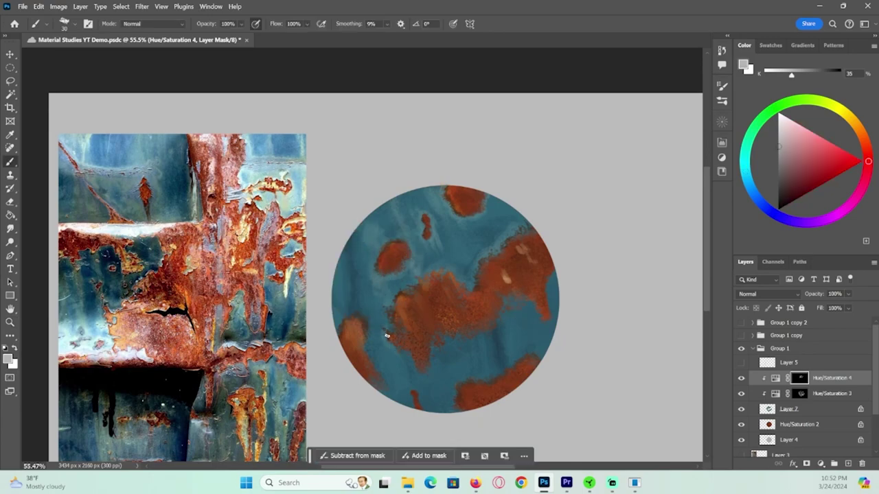
left_click_drag(401, 344, 448, 348)
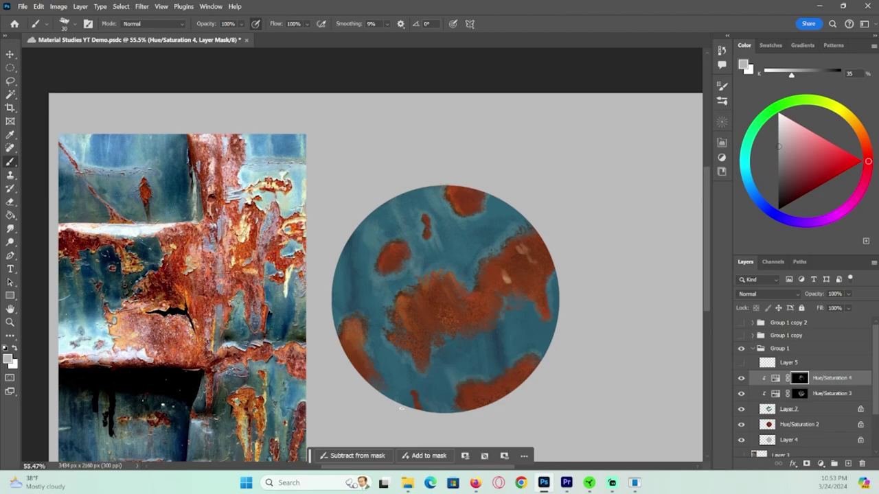
key("d")
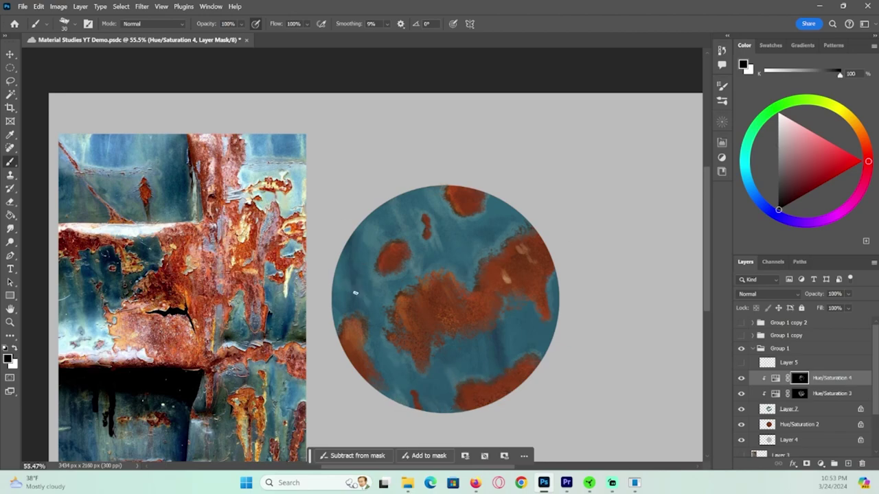
- Merge Layer 7 with its two Hue/Saturation adjustments and add a white mask to the merged layer
left_click(809, 411, "shift")
key("ctrl+e")
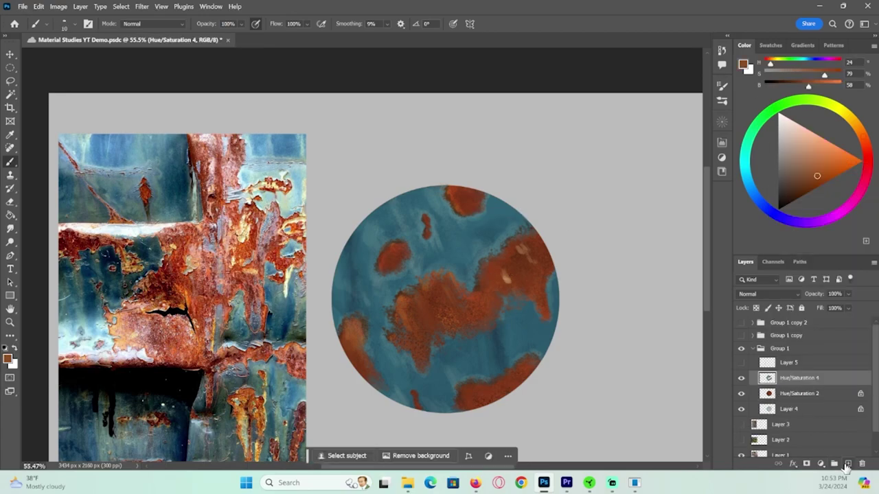
left_click(806, 465)
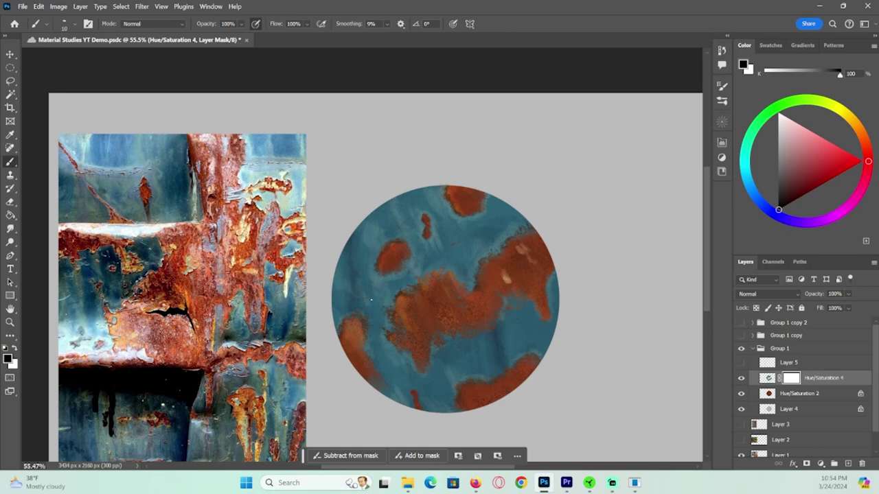
- Burn the edges of the rust patches on the Hue/Saturation 2 layer with midtones range and 50% exposure
left_click(799, 394)
left_click(10, 242)
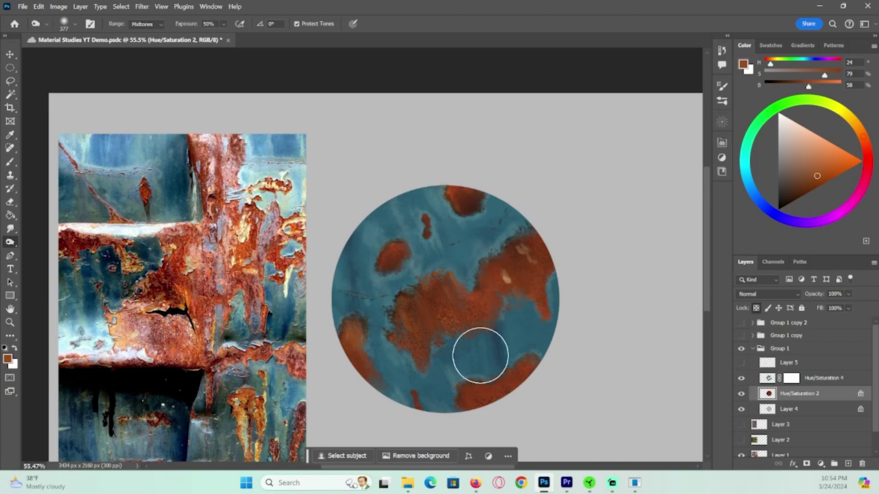
- Paint black on the Hue/Saturation 4 mask to chip the teal away along the central rust patch's upper edge
key("b")
left_click(823, 379)
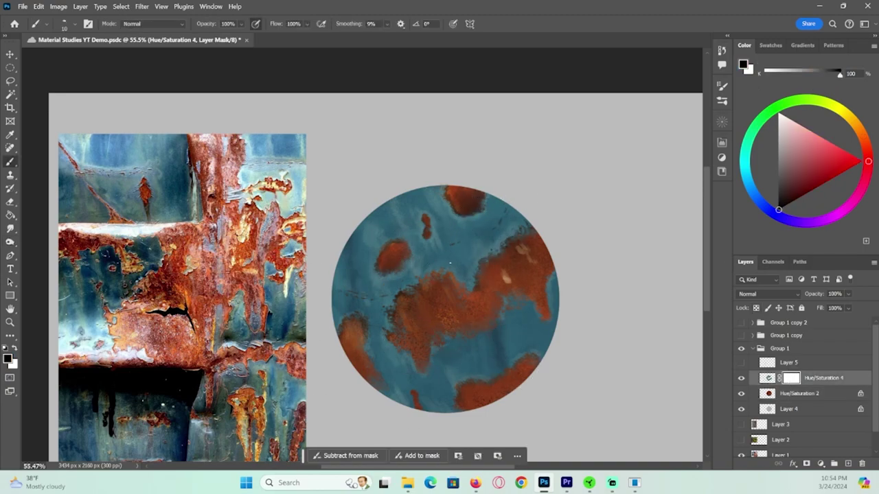
left_click_drag(457, 278, 461, 278)
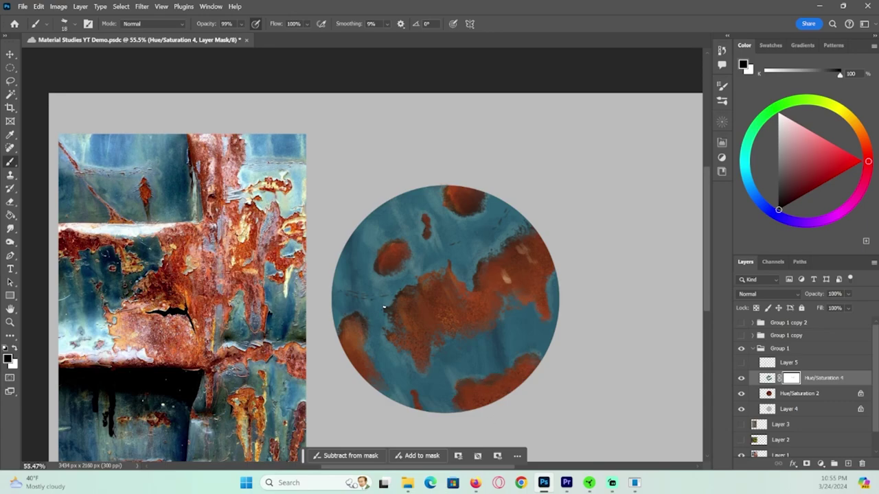
- Sample dark rust browns and deepen the edges of the rust patches on the Hue/Saturation 2 layer with a 33 px brush
left_click(790, 393)
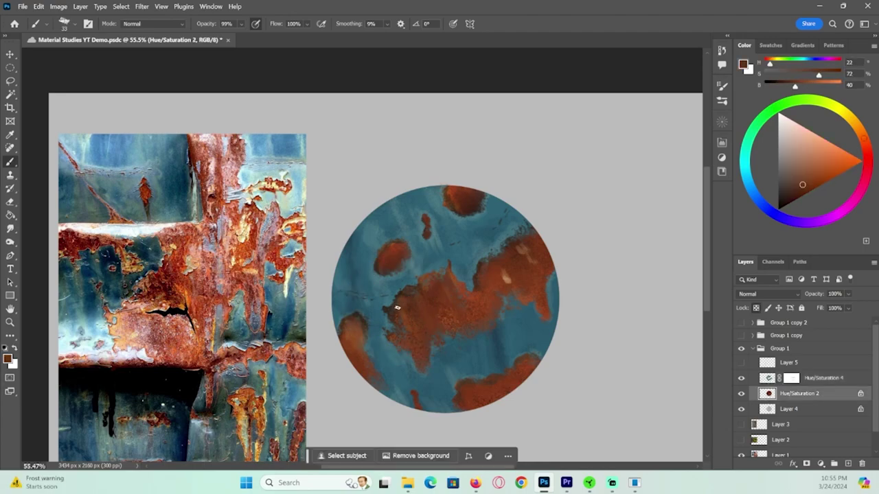
left_click(523, 239, "alt")
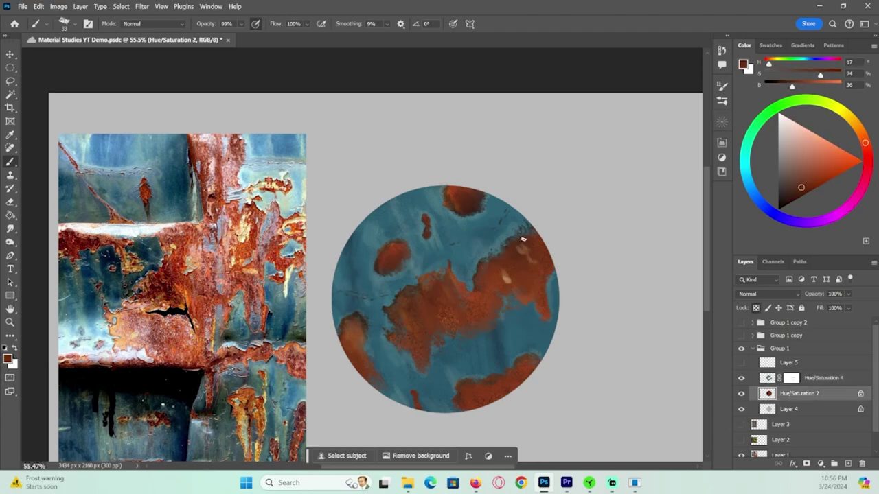
left_click(463, 199, "alt")
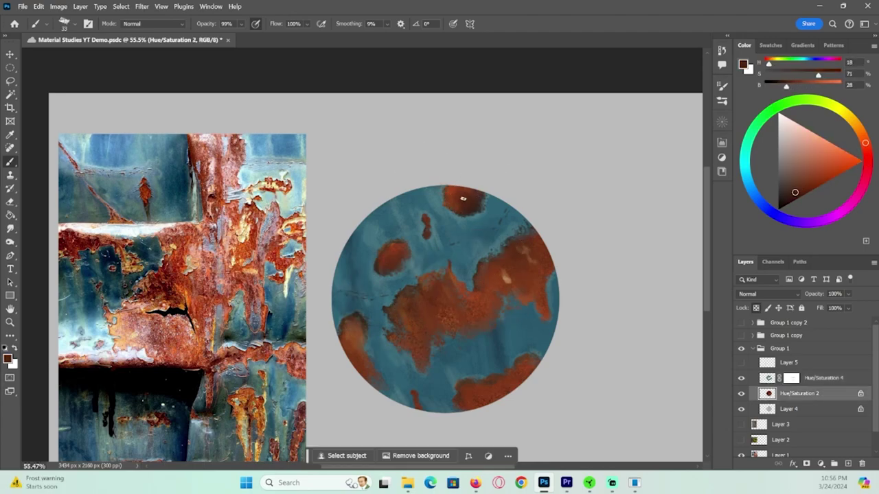
left_click(376, 262, "alt")
left_click(386, 247, "alt")
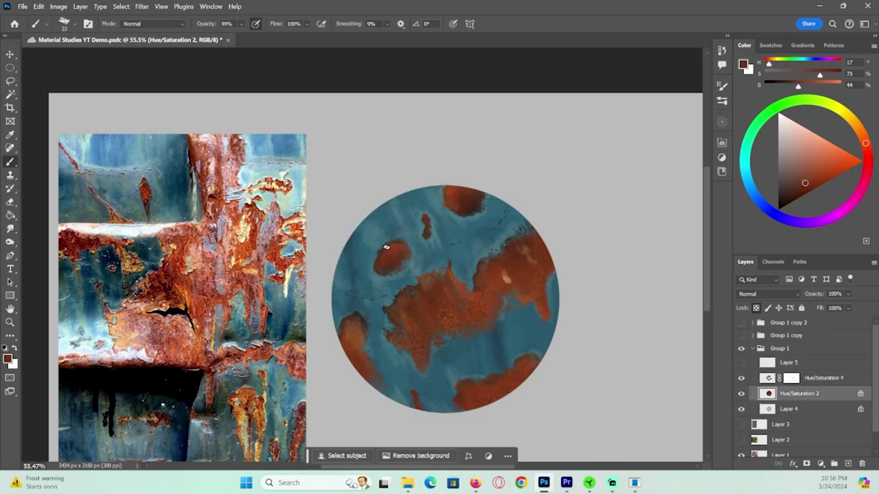
left_click(427, 235, "alt")
- Add a clipped Hue/Saturation adjustment above the teal layer, colorized to pale yellow with saturation 43 and lightness +48
left_click(821, 378)
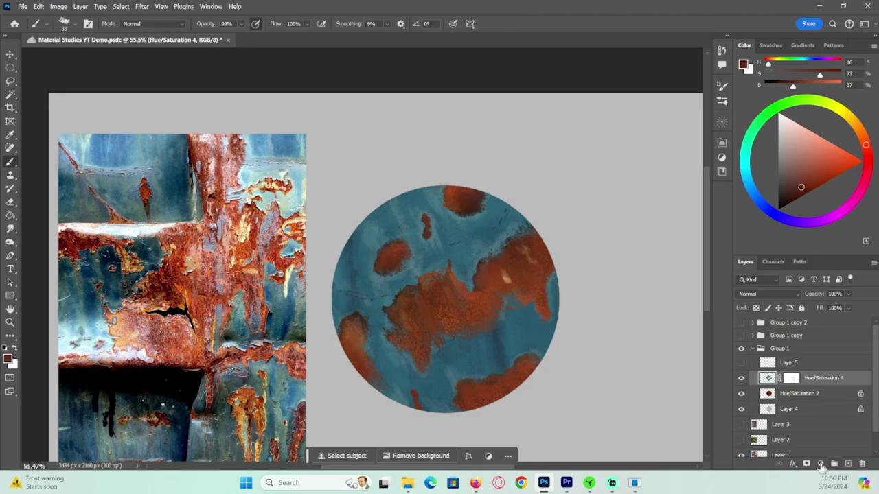
left_click(822, 464)
left_click(821, 355)
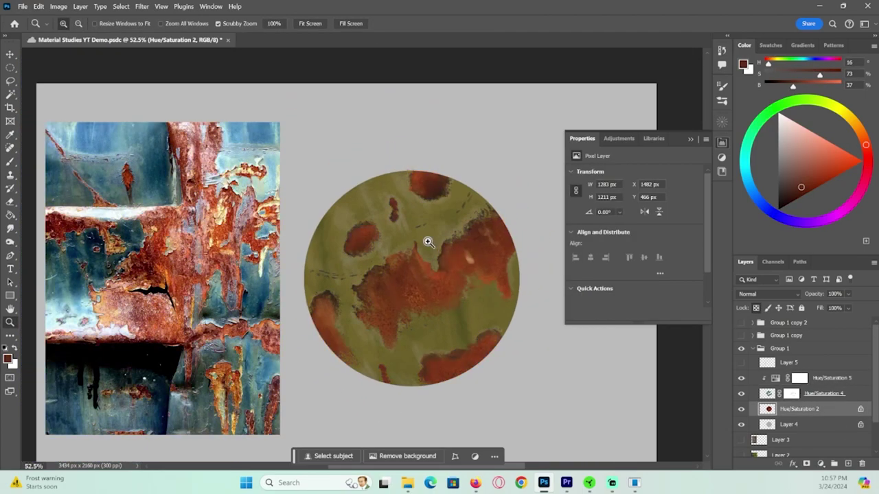
left_click_drag(635, 254, 647, 253)
left_click(624, 266)
left_click_drag(572, 213, 589, 213)
left_click_drag(634, 253, 655, 254)
left_click_drag(603, 233, 663, 257)
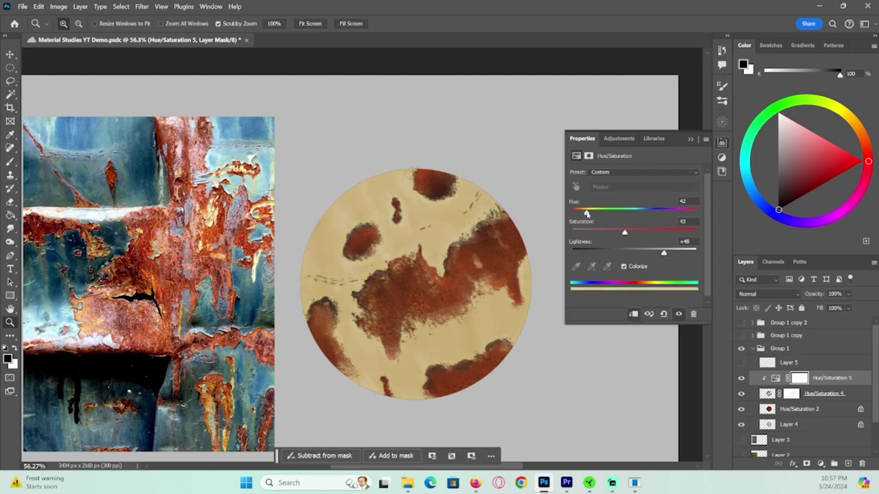
left_click(690, 139)
- Fill the whole Hue/Saturation 5 mask with black to hide the pale yellow, and switch to the Brush tool
left_click(800, 378, "ctrl")
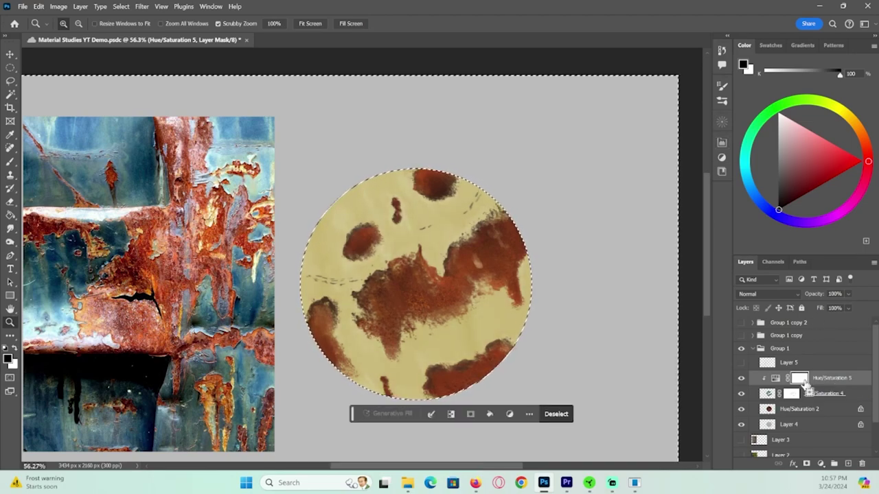
key("x")
key("ctrl+BackSpace")
key("ctrl+d")
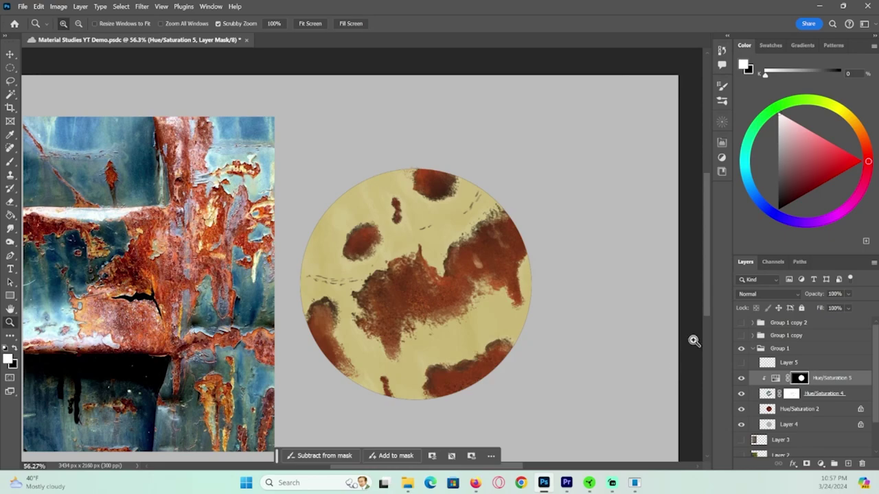
left_click(800, 378, "ctrl")
key("ctrl+BackSpace")
key("b")
key("ctrl+z")
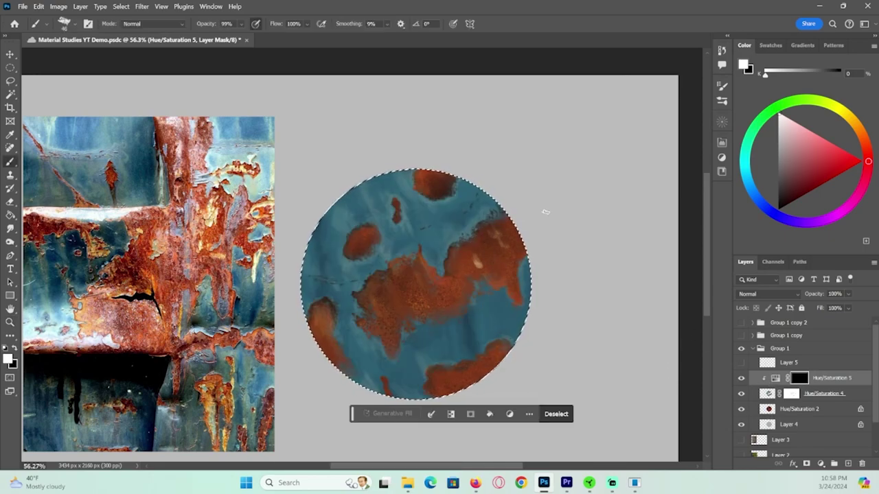
mouse_move(459, 184)
left_mouse_down()
mouse_move(425, 260)
mouse_move(467, 323)
left_mouse_up()
key("ctrl+z")
left_click(825, 386, "alt")
left_click_drag(454, 236, 445, 235)
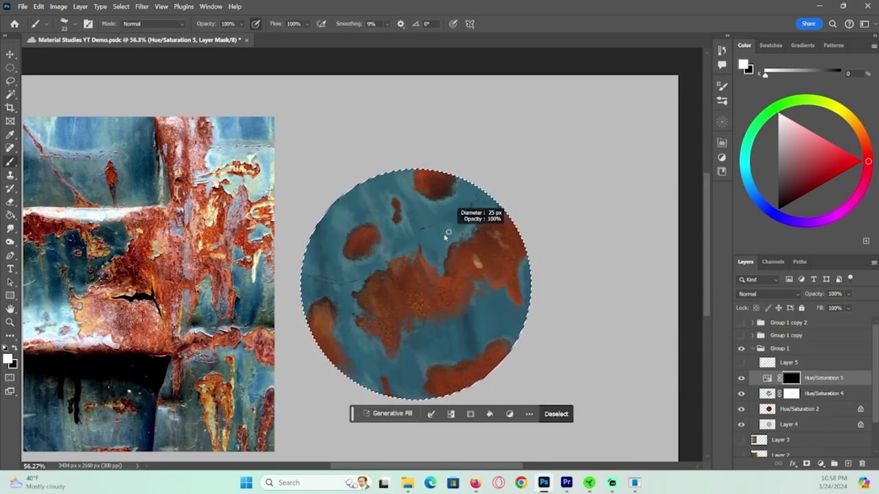
left_click_drag(389, 263, 415, 258)
- Clip Hue/Saturation 5 to the teal layer again and duplicate it, clipping the copy to the Hue/Saturation 2 rust layer
left_click(813, 386, "alt")
key("ctrl+j")
left_click_drag(813, 379, 806, 416)
left_click(807, 417, "alt")
- Paint white on the Hue/Saturation 5 mask with a 23 px brush, adding pale chipped paint edges around the rust patches
left_click(798, 379)
left_click_drag(390, 260, 417, 252)
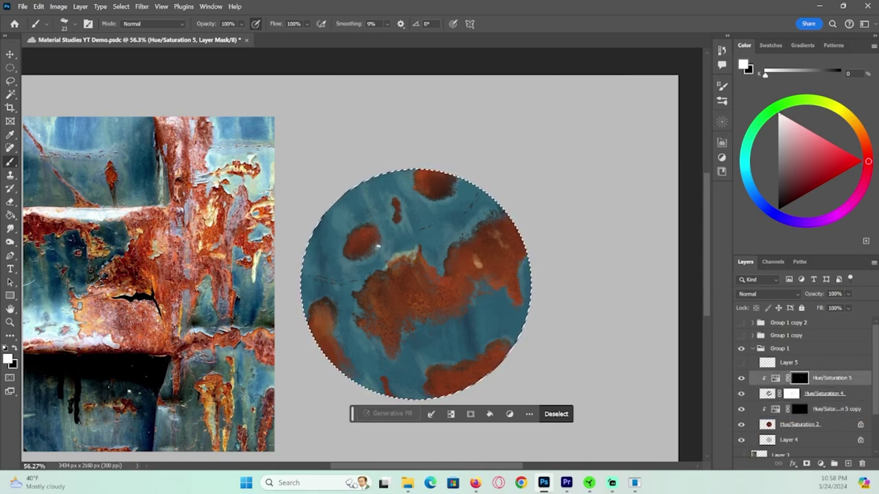
left_click_drag(446, 198, 457, 180)
mouse_move(485, 222)
left_mouse_down()
mouse_move(493, 242)
mouse_move(502, 215)
left_mouse_up()
left_click_drag(357, 317, 366, 331)
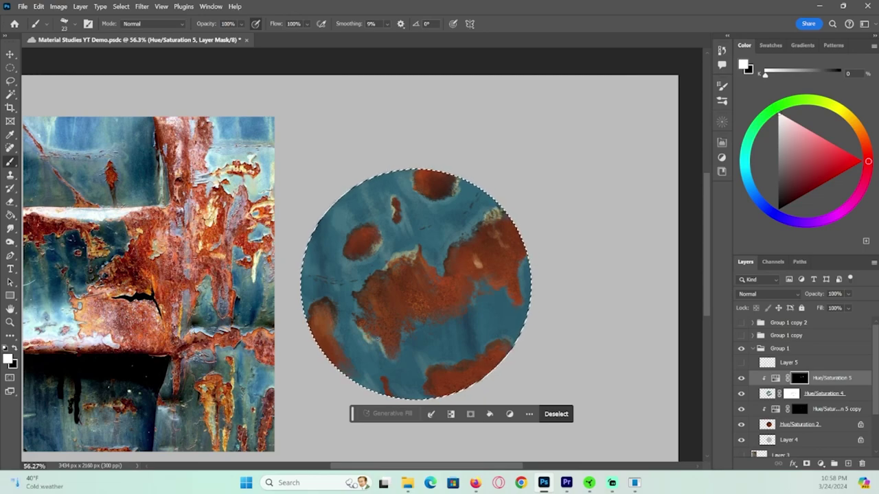
- Enlarge the brush and paint white on the Hue/Saturation 5 copy mask to lighten the central rust patch
key("alt+bracketleft")
key("alt+bracketleft")
key("bracketright")
key("bracketright")
key("bracketright")
key("bracketright")
key("bracketright")
key("bracketright")
mouse_move(414, 284)
left_mouse_down()
mouse_move(425, 291)
mouse_move(431, 281)
left_mouse_up()
key("x")
key("x")
- Alternate white and black on the copy's mask to add pale highlights to the right and lower-left rust patches
left_click_drag(491, 252, 507, 270)
key("x")
left_click_drag(493, 256, 502, 245)
key("x")
left_click_drag(321, 319, 333, 345)
left_click(386, 310)
- Paint black on the Hue/Saturation 5 copy mask with a 79 px brush to soften the pale highlights across the rust patches
key("x")
left_click_drag(391, 301, 383, 310)
left_click_drag(363, 238, 357, 250)
left_click_drag(412, 282, 422, 288)
left_click_drag(336, 348, 321, 324)
left_click_drag(443, 180, 434, 189)
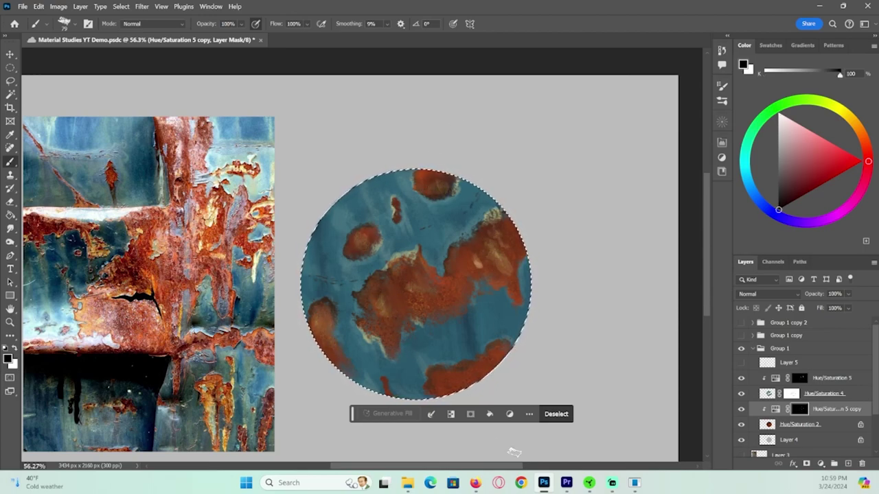
- Clear the selection, add a Levels adjustment above Hue/Saturation 5 with lowered output whites to darken everything, and invert its mask
key("ctrl+d")
key("z")
left_click_drag(466, 294, 613, 177)
left_click(818, 382)
left_click(821, 464)
left_click(817, 315)
left_click_drag(697, 278, 664, 278)
left_click_drag(587, 249, 605, 252)
left_click_drag(663, 278, 653, 278)
left_click(722, 142)
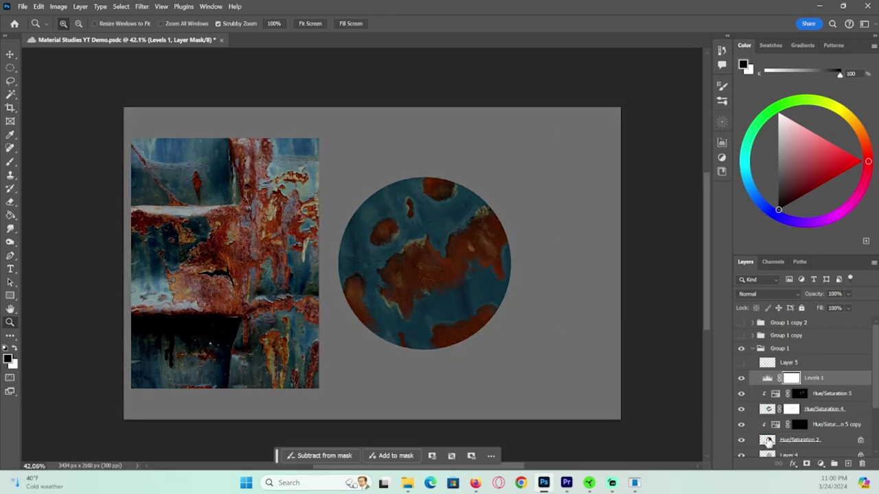
key("ctrl+i")
- Load the sphere's outline as a selection and paint a soft white shadow over its lower right on the Levels 1 mask with a 474 px brush
left_click(768, 443, "ctrl")
key("b")
left_click(722, 157)
left_click(722, 143)
left_click(721, 101)
left_click_drag(708, 221, 715, 250)
left_click(618, 303)
left_click(721, 101)
left_click_drag(769, 74, 753, 83)
right_click(482, 253, "alt")
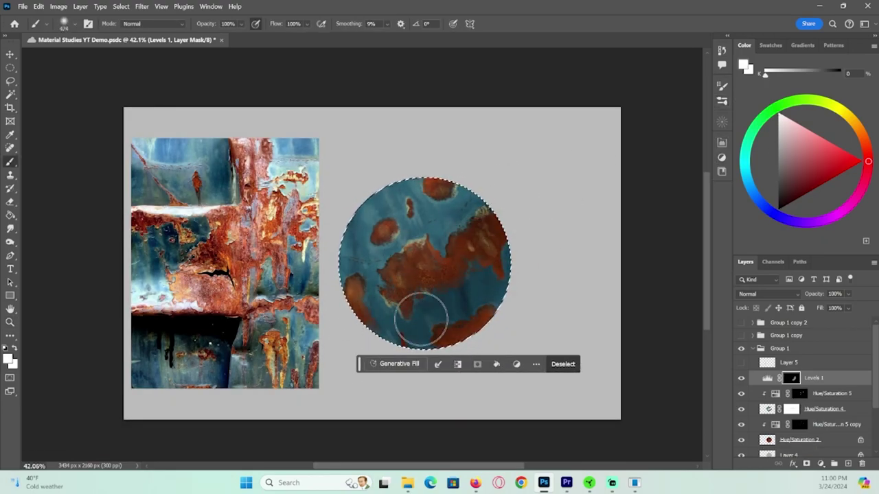
- View the Levels 1 mask on its own and paint black to shape the shadow into a soft crescent across the sphere
left_click(792, 377, "alt")
key("x")
mouse_move(534, 187)
left_mouse_down()
mouse_move(451, 294)
mouse_move(523, 190)
mouse_move(510, 165)
mouse_move(459, 364)
mouse_move(543, 273)
left_mouse_up()
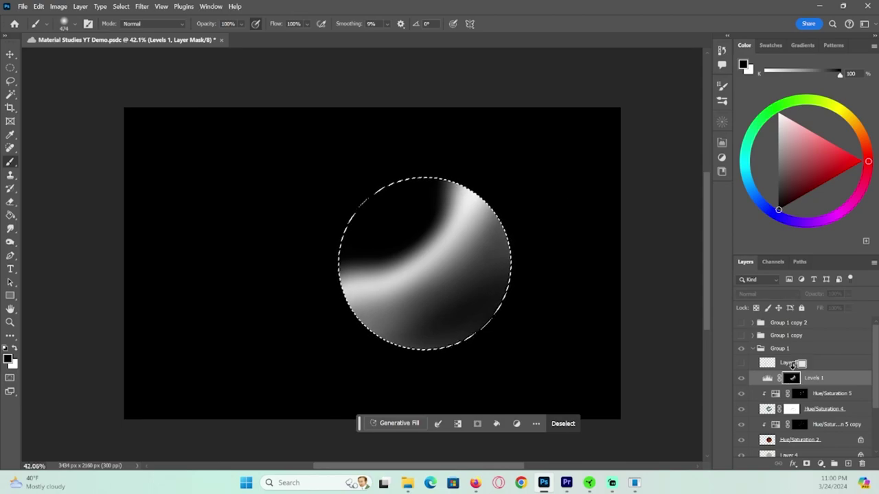
- Paint sampled greys over the dark lower part of the Levels 1 mask, fading to black along the sphere's lower-right rim
left_click(482, 278, "alt")
mouse_move(484, 277)
left_mouse_down()
mouse_move(533, 222)
mouse_move(471, 300)
mouse_move(439, 309)
left_mouse_up()
left_click(444, 269, "alt")
left_click_drag(388, 339, 439, 336)
left_click(510, 332, "alt")
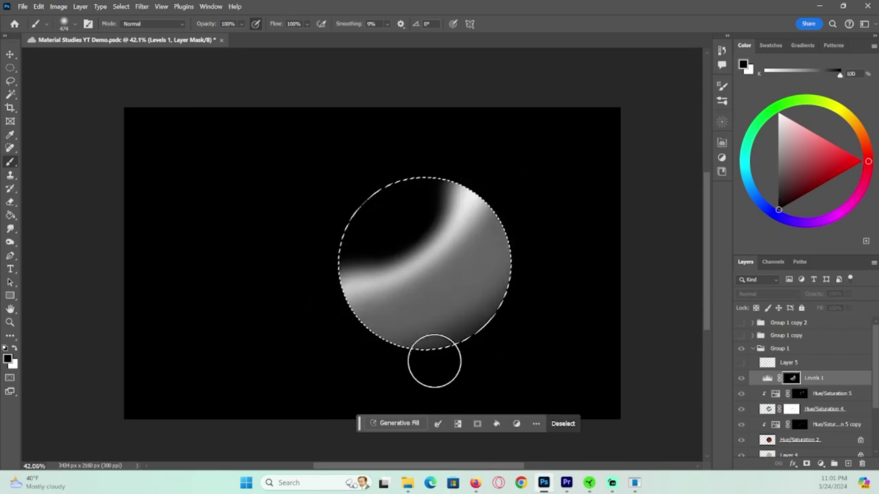
left_click_drag(411, 362, 533, 283)
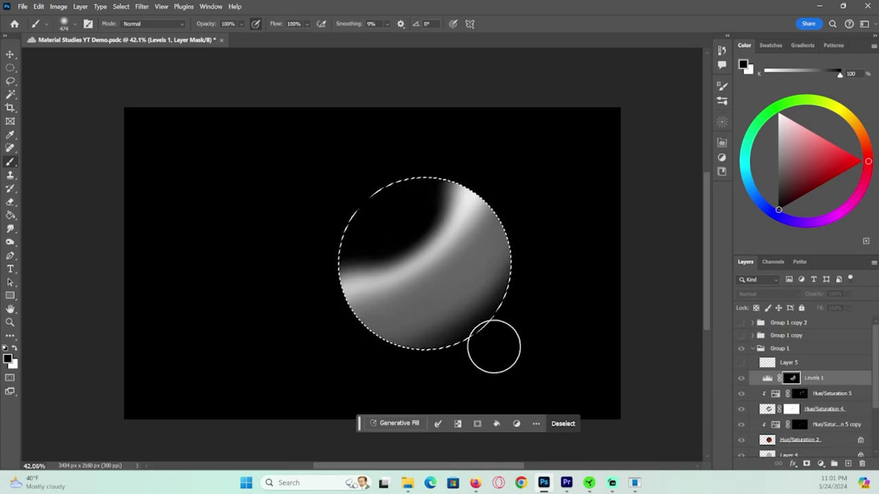
- Brighten the Levels 1 mask with a Levels correction, clean up its dark upper-left area with a soft 1076 px brush, and leave the mask view
left_click(792, 377, "alt")
key("ctrl+l")
left_click_drag(207, 219, 108, 220)
key("Return")
left_click(792, 378, "alt")
left_click_drag(391, 221, 437, 227)
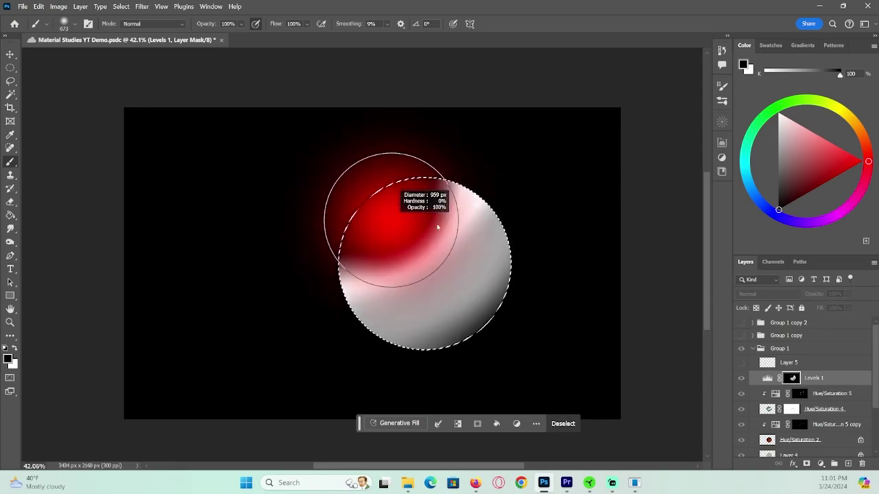
left_click(789, 380, "alt")
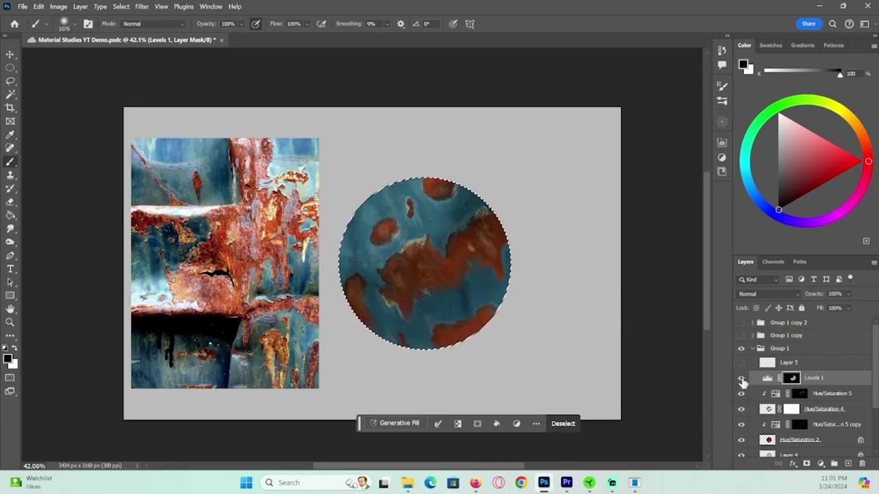
- Add a brightening Levels adjustment inside the sphere selection and mask out the lower right so only the upper left lightens
left_click(822, 464)
left_click(803, 332)
left_click_drag(697, 248, 642, 250)
mouse_move(303, 376)
left_mouse_down()
mouse_move(492, 285)
mouse_move(505, 199)
left_mouse_up()
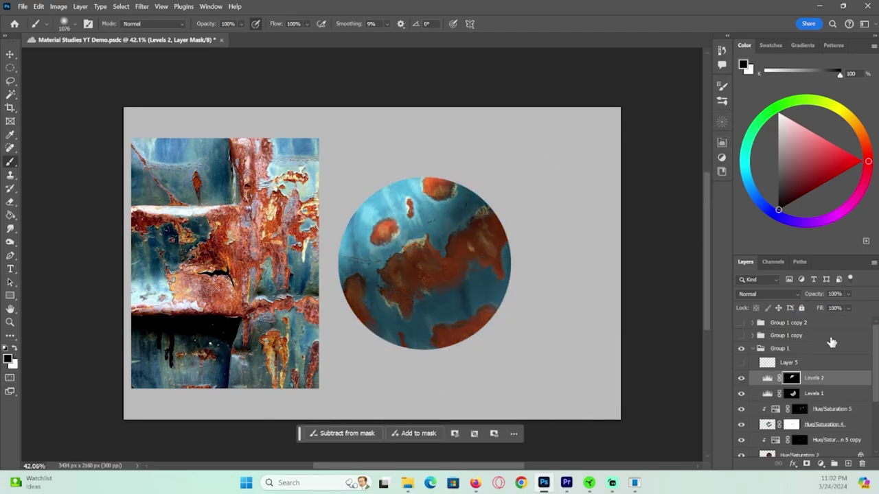
- Group the Levels 1 and Levels 2 adjustments, compare the sphere with and without them, and expand the group
left_click(741, 379)
left_click(741, 378)
left_click(823, 395, "shift")
key("ctrl+g")
left_click(743, 377)
left_click(743, 377)
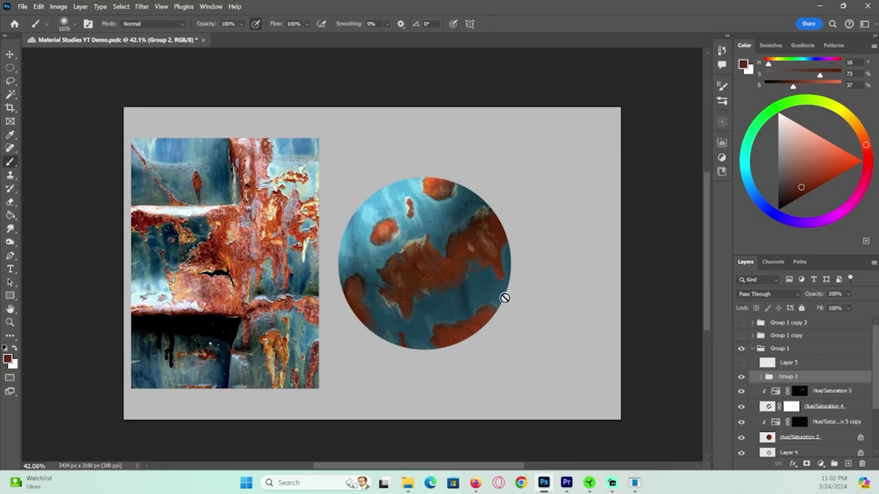
left_click(761, 377)
left_click(758, 390)
- Try a brightening Levels adjustment above Levels 2 with its mask inverted to black
key("z")
left_click_drag(469, 235, 491, 250)
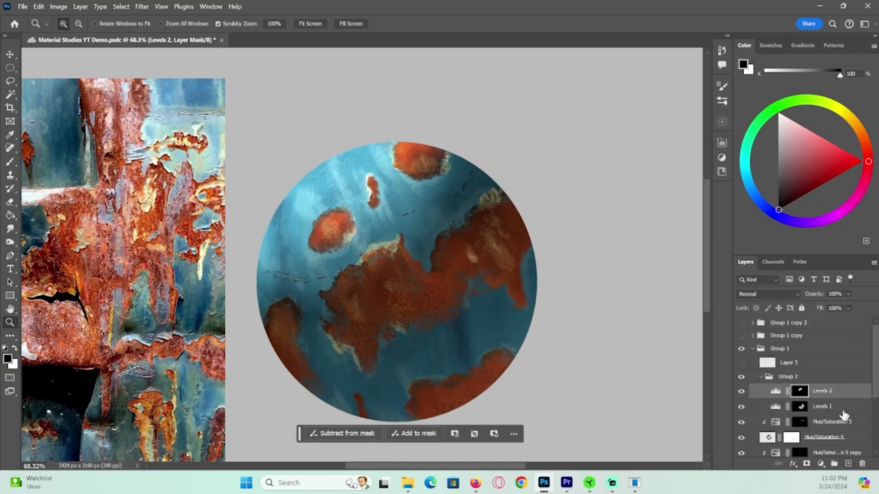
left_click(821, 464)
left_click(824, 310)
left_click_drag(698, 250, 668, 250)
left_click(660, 368)
key("ctrl+i")
- Choose a flat textured brush preset at 36 px and set white as the painting colour
key("b")
left_click(722, 102)
scroll(605, 274, "down", 3)
left_click(607, 269)
left_click_drag(433, 236, 426, 235)
left_click_drag(796, 158, 779, 114)
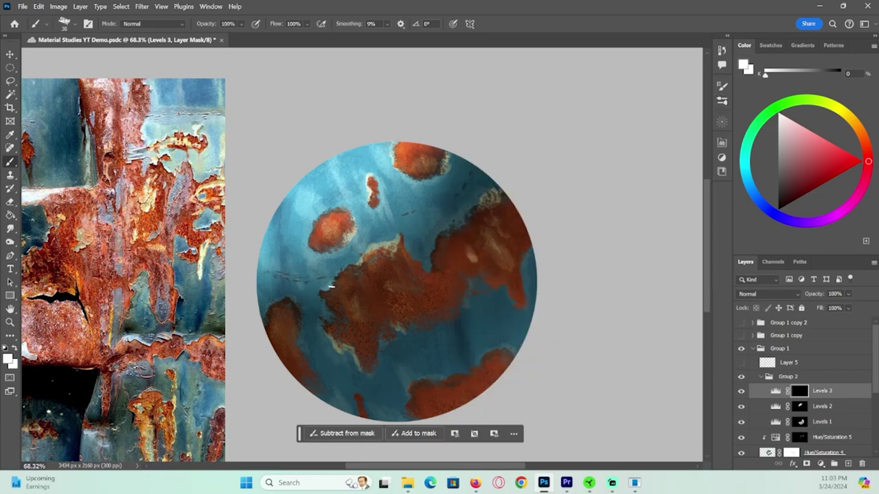
- Replace the Levels 3 adjustment with a Hue/Saturation adjustment of raised lightness and saturation, and invert its mask to black
key("Delete")
left_click(821, 464)
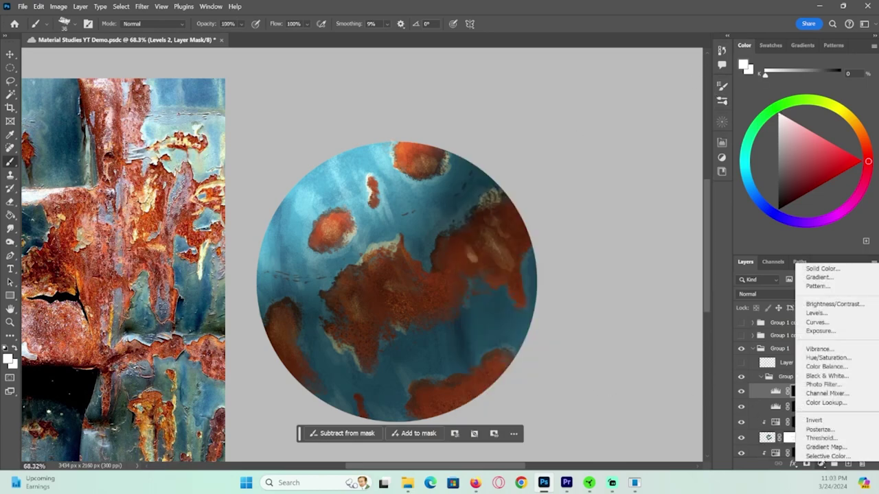
left_click(828, 359)
left_click_drag(635, 252, 649, 253)
left_click_drag(633, 233, 636, 233)
key("ctrl+i")
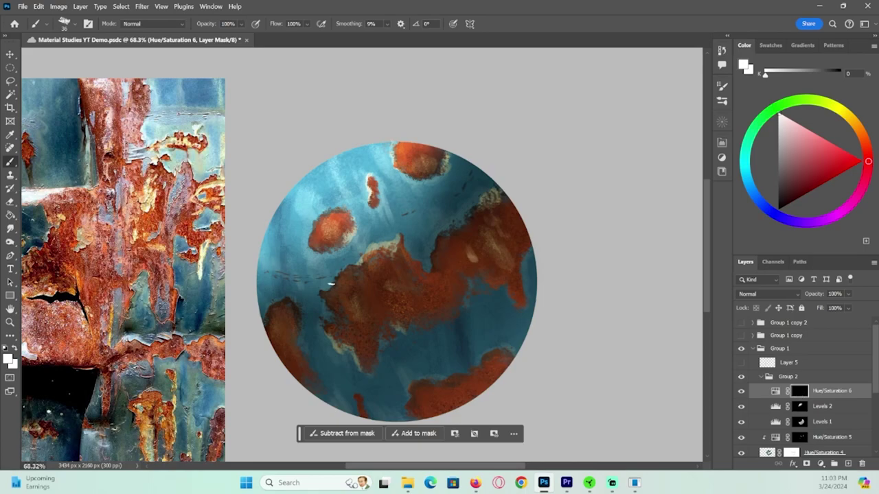
- Move Hue/Saturation 6 directly below Hue/Saturation 5 as a clipped adjustment and paint thin highlights beside the scratches with a 13 px brush
scroll(806, 410, "down", 1)
left_click_drag(793, 366, 809, 406)
left_click(470, 189)
left_click_drag(821, 366, 813, 420)
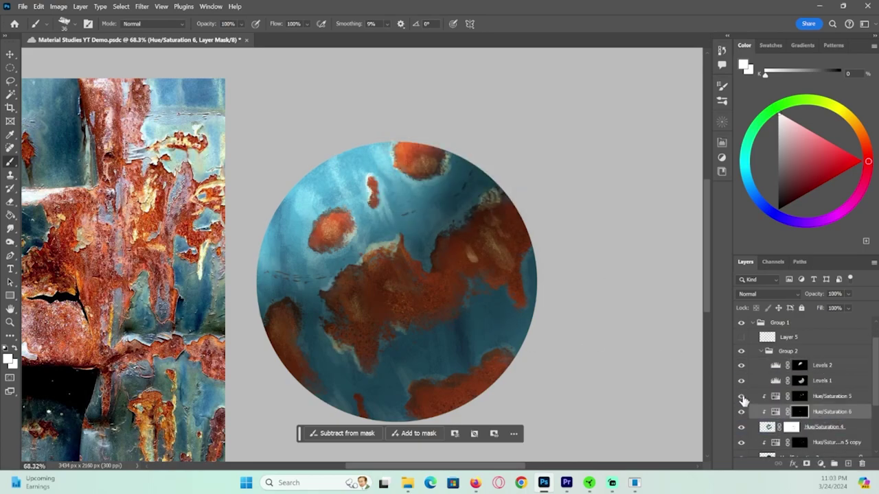
left_click_drag(408, 213, 402, 213)
left_click_drag(402, 216, 409, 213)
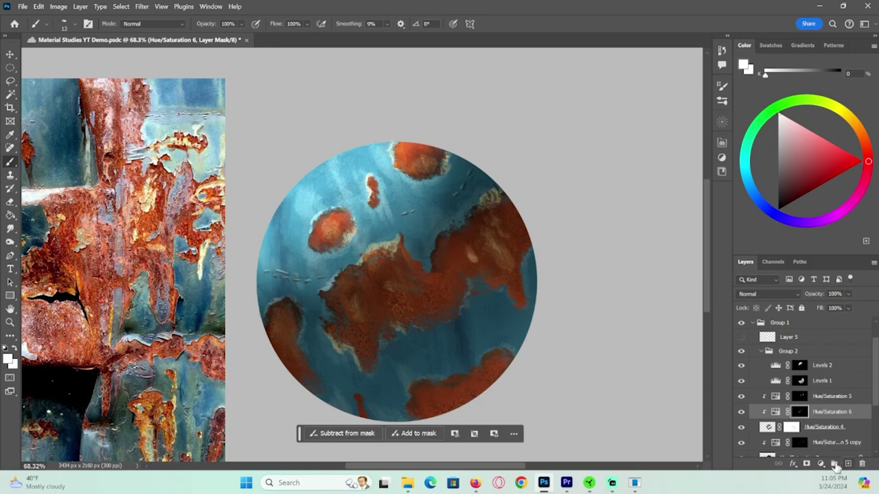
- Merge Hue/Saturation 5, Hue/Saturation 6 and Hue/Saturation 4 into a single layer
left_click(820, 397)
left_click(818, 427, "shift")
right_click(818, 427)
left_click(800, 252)
- Clip a Hue/Saturation adjustment with changed slider values to the merged paint layer, invert its mask, and set the brush to 31 px
left_click(820, 464)
left_click(827, 360)
left_click_drag(634, 254, 629, 235)
left_click(690, 139)
left_click(814, 405, "alt")
key("ctrl+i")
left_click_drag(533, 254, 540, 254)
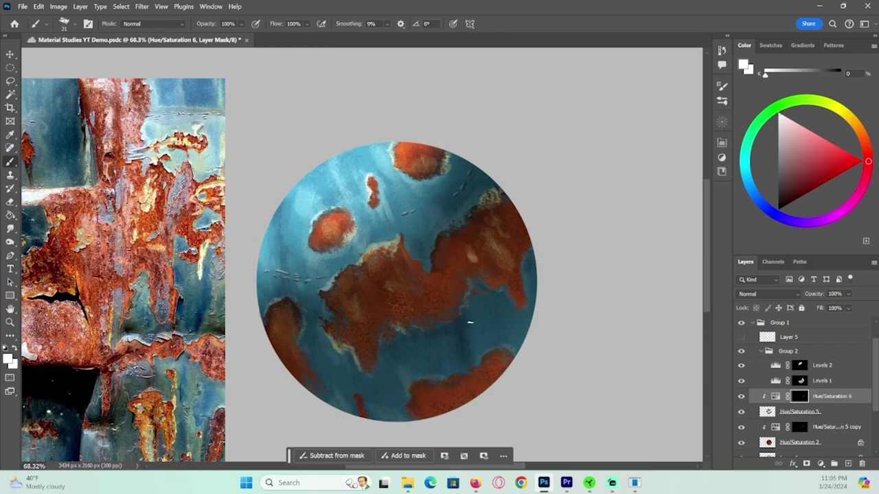
- Add a layer mask to the merged Hue/Saturation 5 layer and choose a textured 29 px brush preset for painting on it
key("z")
mouse_move(488, 256)
left_mouse_down()
mouse_move(443, 256)
mouse_move(488, 255)
left_mouse_up()
left_click_drag(320, 217, 339, 221)
mouse_move(615, 271)
left_mouse_down()
mouse_move(629, 274)
mouse_move(571, 275)
left_mouse_up()
left_click(776, 413)
left_click(807, 464)
key("b")
key("F5")
double_click(616, 206)
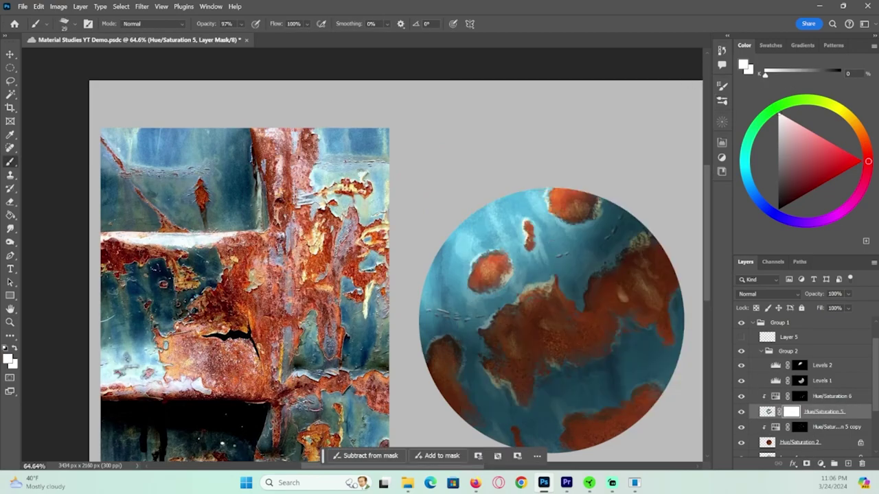
key("alt+Tab")
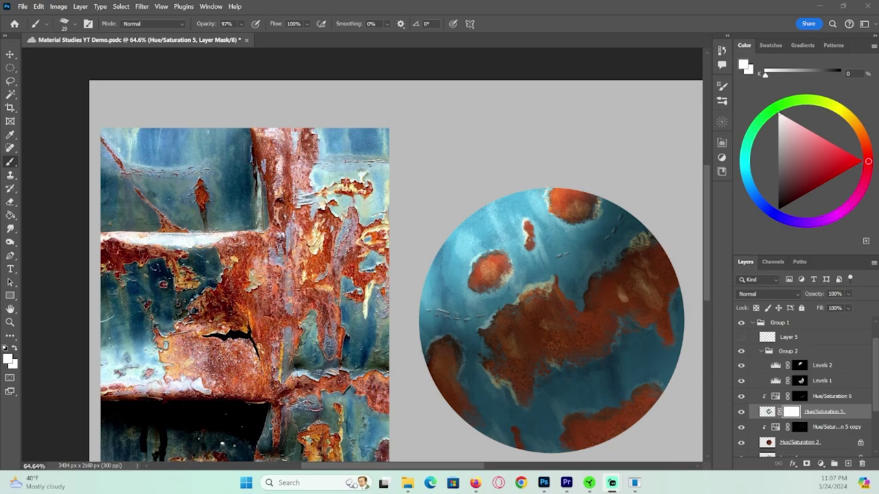
left_click(592, 254)
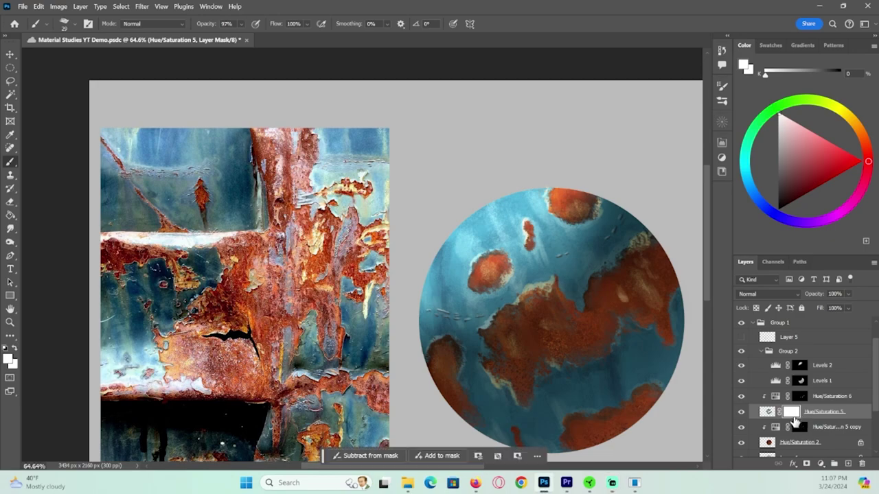
- Paint black on the Hue/Saturation 5 mask to give the rust patches jagged chipped edges and a thin crack above the central patch
key("x")
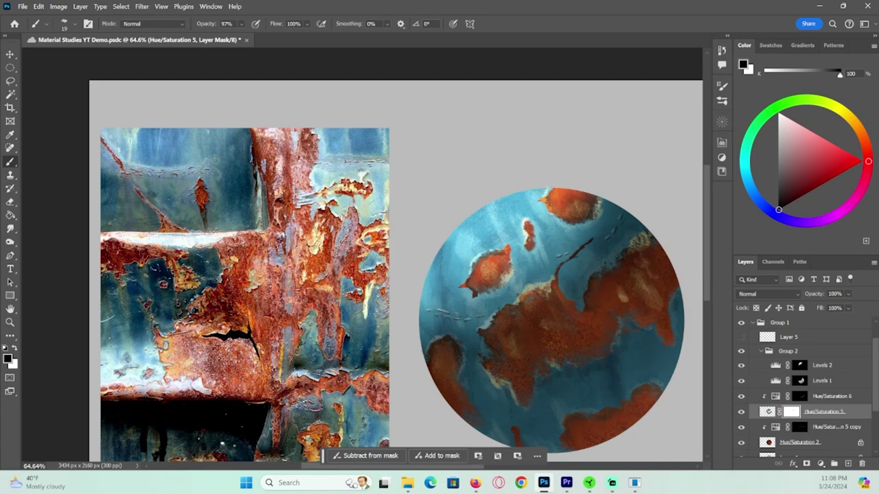
left_click_drag(602, 349, 614, 350)
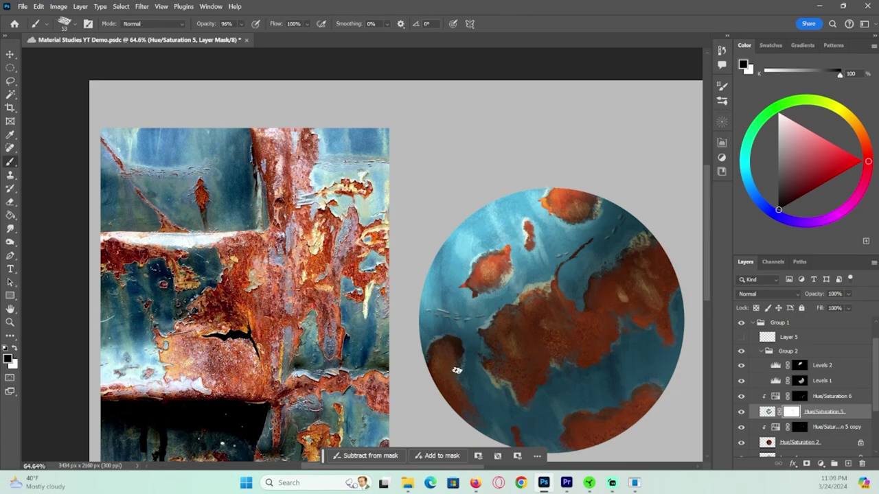
right_click(467, 341, "alt")
left_click_drag(463, 337, 462, 349)
- Select the Hue/Saturation 2 rust layer, sample a rust tone, and choose a textured brush preset at 33 px
left_click(769, 439)
left_click(472, 283, "alt")
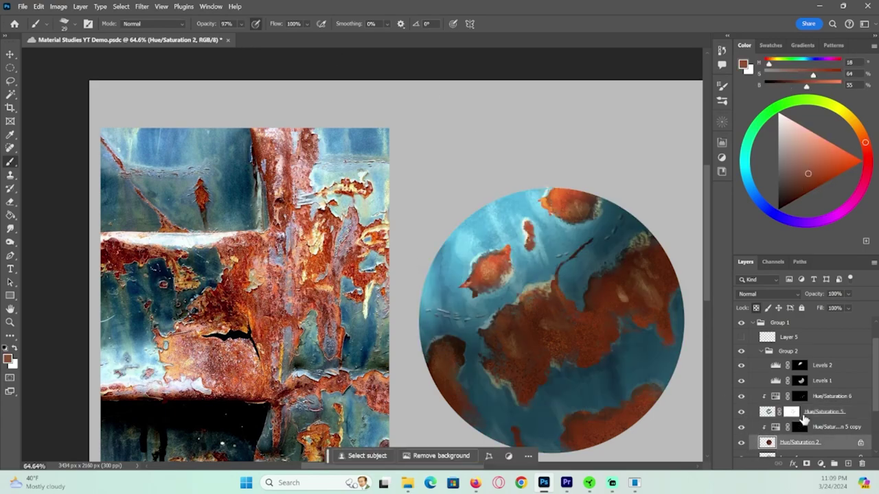
left_click(722, 101)
left_click(620, 203)
left_click(722, 100)
right_click(476, 283, "alt")
- Paint sampled light and mid rust tones into the chipped oval patch on the sphere's upper left
left_click(474, 276, "alt")
left_click_drag(472, 288, 477, 294)
left_click(476, 295, "alt")
left_click(475, 294, "alt")
left_click(471, 284, "alt")
left_click(482, 278, "alt")
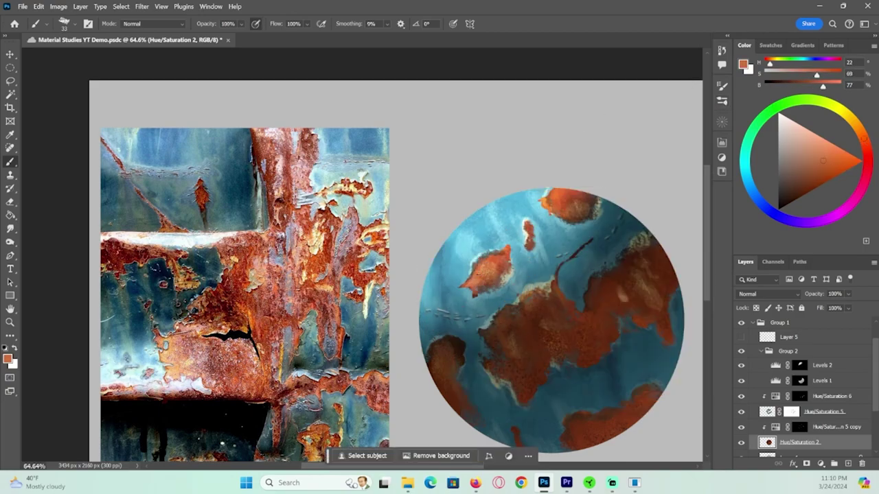
left_click(489, 286, "alt")
- Shade the edges of the other rust patches around the sphere with sampled dark browns on the Hue/Saturation 2 layer
left_click(595, 292, "alt")
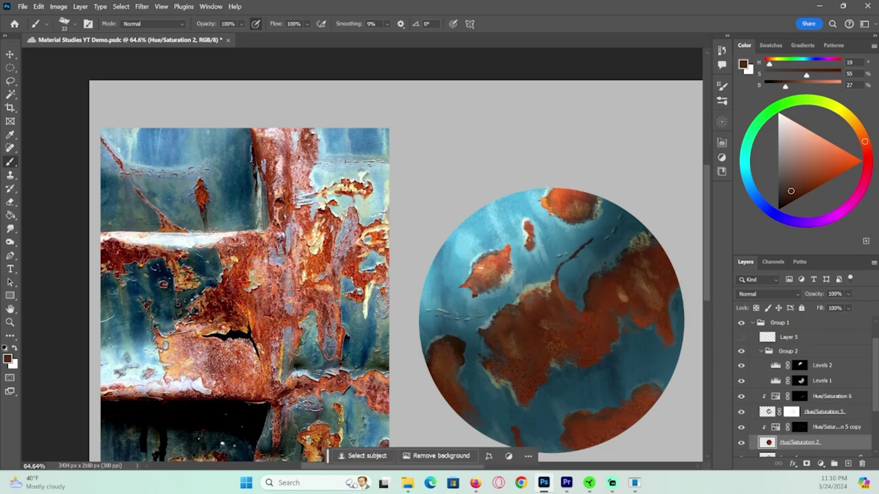
left_click(556, 201, "alt")
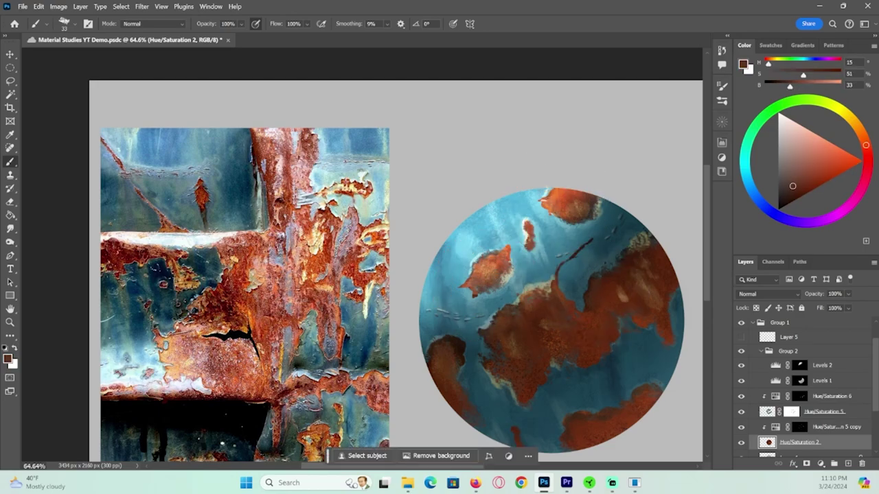
left_click(621, 242, "alt")
left_click(546, 208, "alt")
left_click(591, 197, "alt")
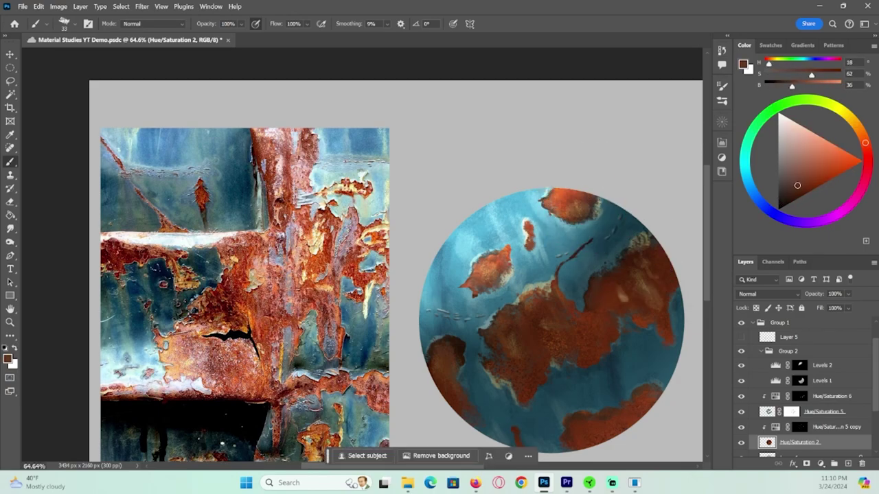
left_click(451, 353, "alt")
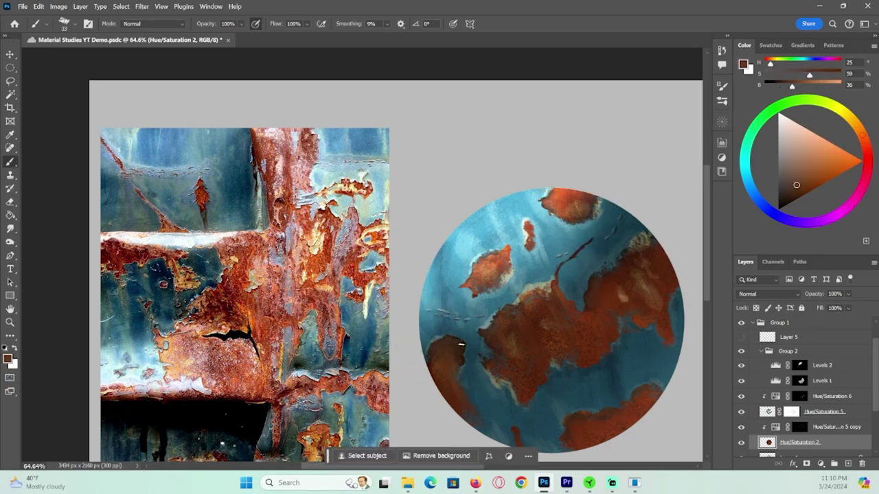
left_click(589, 417, "alt")
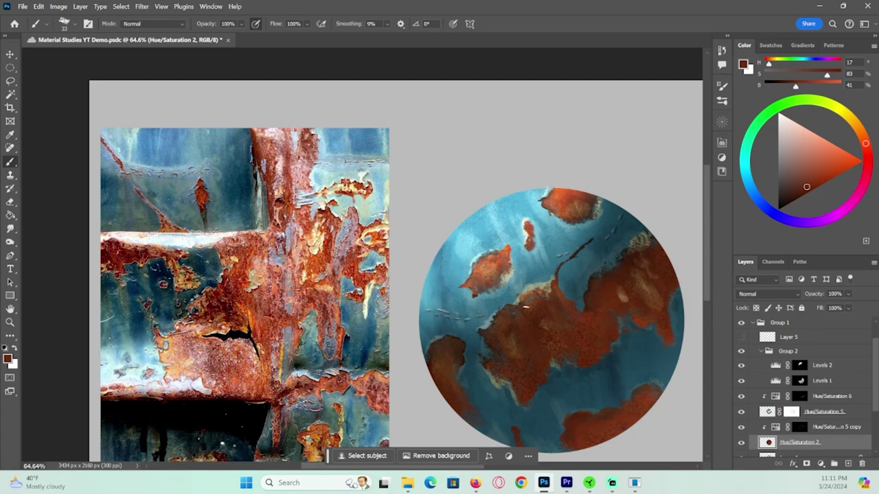
- Add a Hue/Saturation adjustment above Levels 2, invert its mask, load the sphere's outline as a selection, and ready the brush
key("z")
left_click_drag(524, 312, 563, 318)
left_click(815, 370)
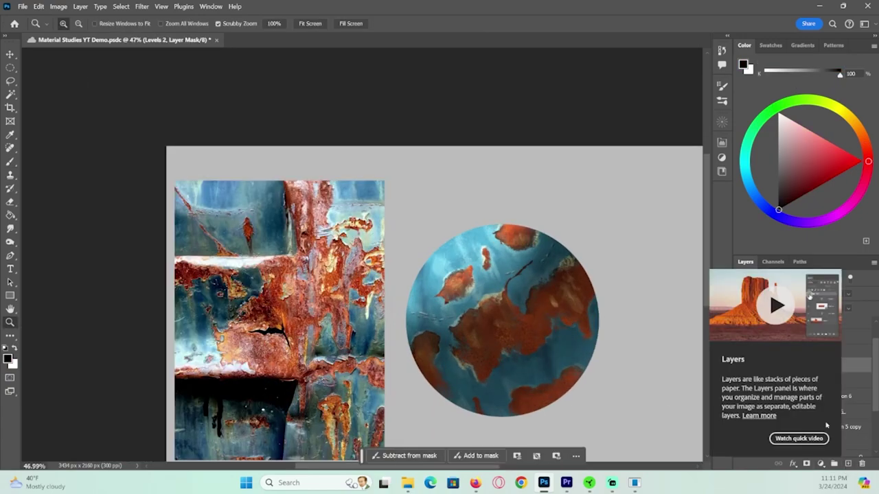
left_click(820, 464)
left_click(810, 358)
left_click_drag(635, 254, 636, 233)
left_click(691, 139)
key("ctrl+i")
scroll(784, 417, "down", 2)
left_click(785, 417, "ctrl")
key("b")
key("x")
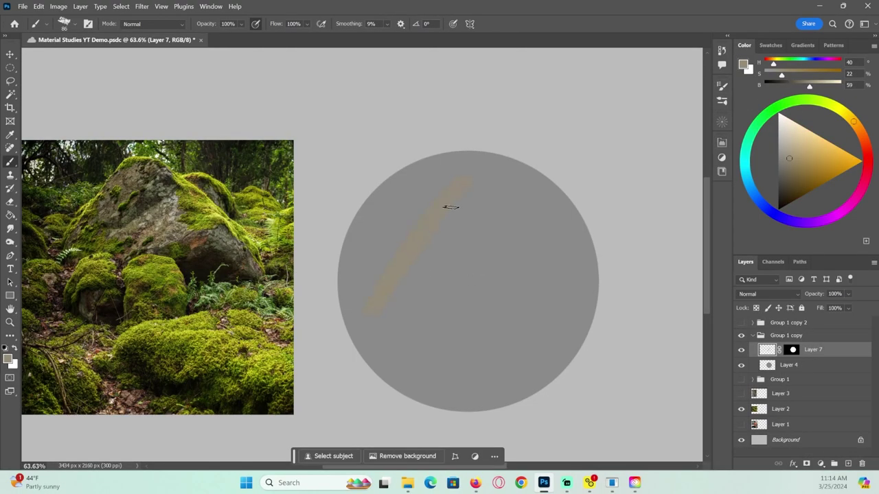
- Cover the mossy rock study's sphere on Layer 7 with a grey-brown base using a textured brush enlarged to 241 px
left_click_drag(781, 74, 788, 75)
left_click_drag(418, 313, 506, 201)
key("bracketright")
key("bracketright")
key("bracketright")
key("bracketright")
key("bracketright")
key("bracketright")
key("bracketright")
key("bracketright")
left_click_drag(474, 162, 527, 430)
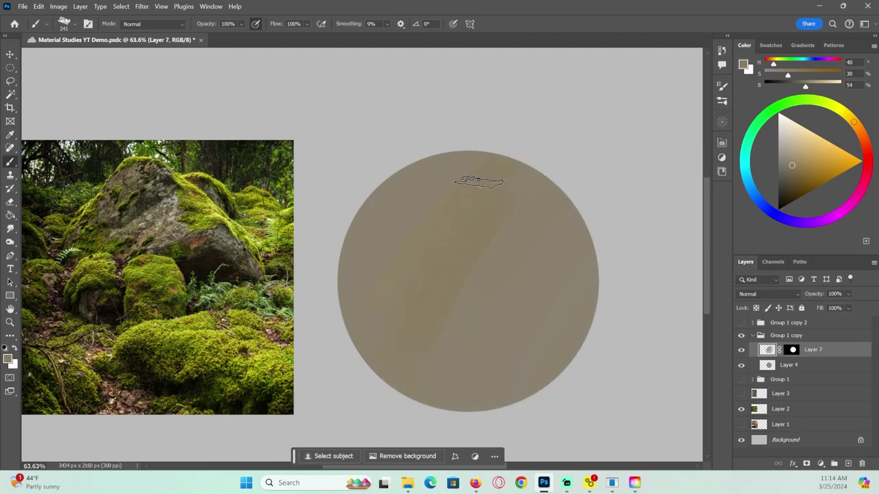
- Brush darker brown (32% saturation, 41% brightness) and neutral grey (5% saturation, 51% brightness) variations over the stone base
left_click(789, 176)
left_click_drag(489, 316, 579, 309)
left_click_drag(482, 343, 385, 378)
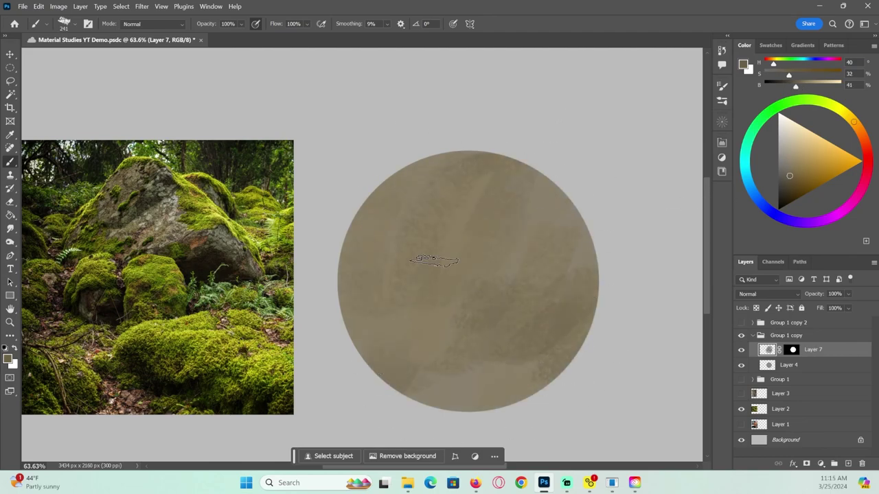
left_click_drag(536, 362, 481, 401)
left_click(781, 161)
left_click_drag(560, 326, 471, 300)
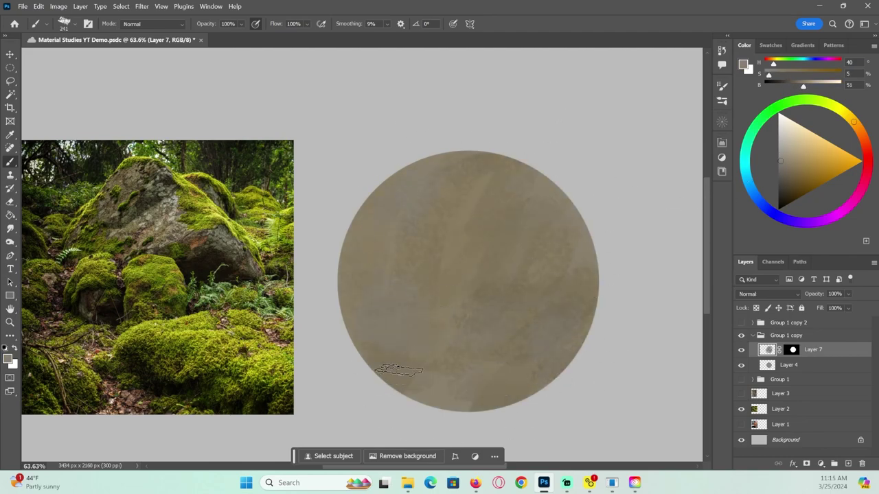
- Dab pale tan (35% saturation, 70% brightness) grainy patches onto the stone with another textured brush and enlarge it to 167 px
left_click(800, 154)
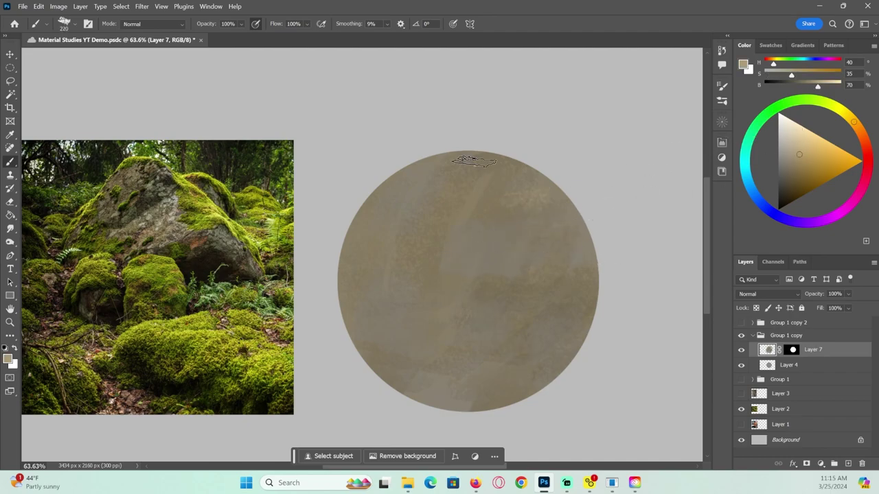
left_click(722, 100)
left_click_drag(707, 188, 706, 192)
left_click(608, 262)
left_click(694, 86)
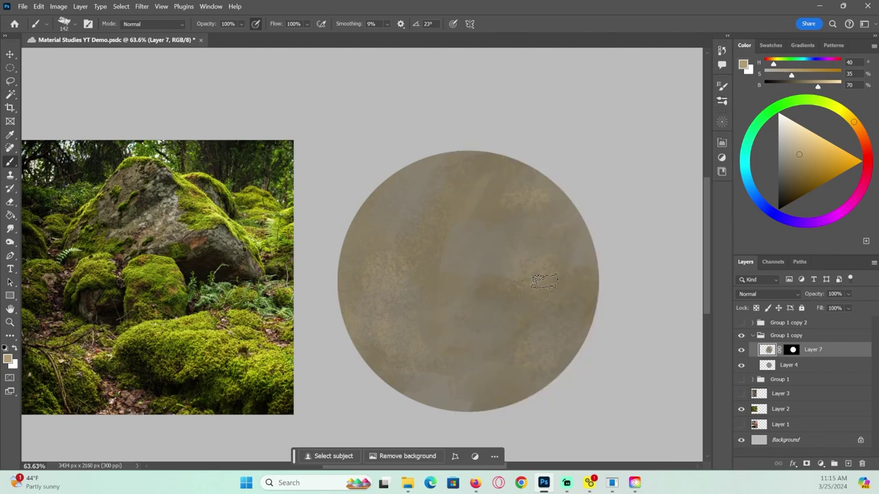
key("]")
left_click_drag(507, 267, 467, 346)
key("ctrl+z")
left_click(722, 86)
left_click_drag(473, 228, 433, 321)
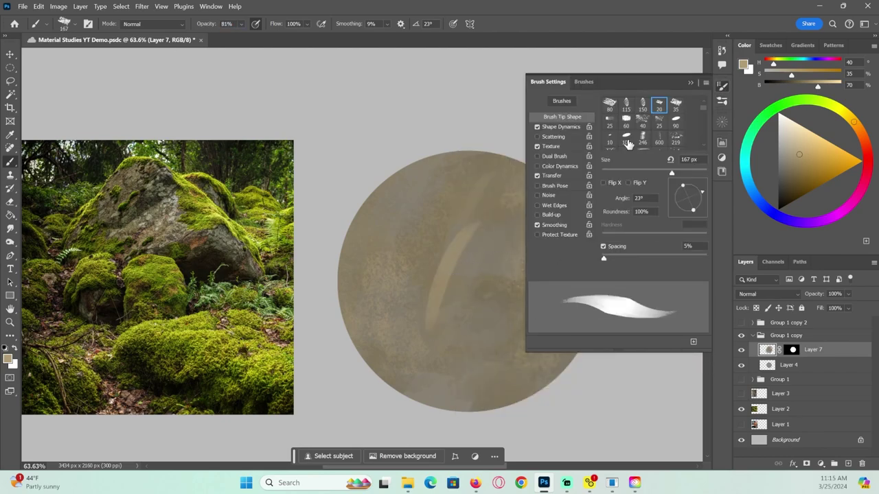
key("ctrl+z")
left_click(694, 86)
- Blend the stone base on Layer 7 with brown tones sampled from the sphere, including 29% saturation and 47% brightness
left_click_drag(504, 341, 500, 359)
left_click(449, 367, "alt")
left_click(488, 262, "alt")
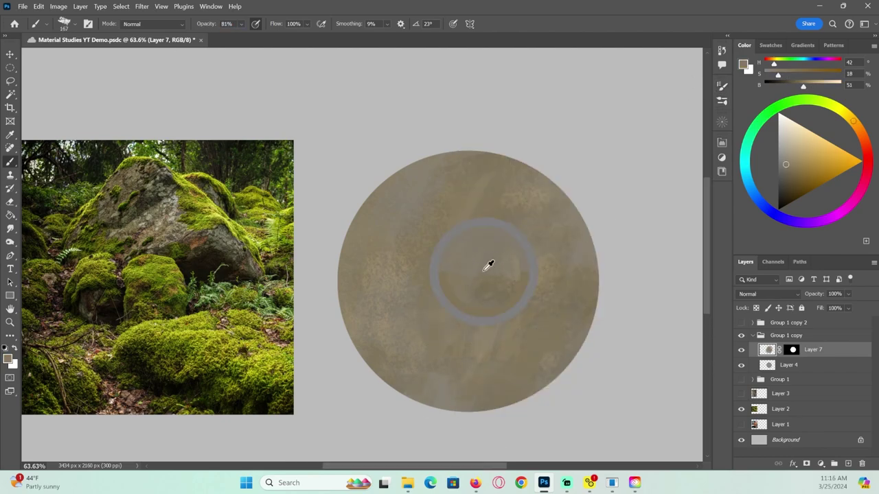
left_click(487, 342, "alt")
left_click_drag(426, 184, 402, 261)
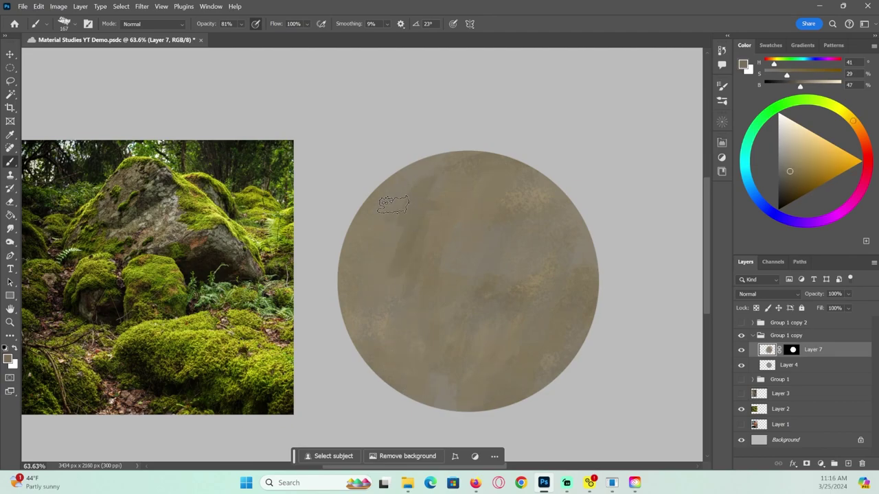
left_click(416, 191, "alt")
- Cover the sphere's outline on a new layer above Layer 7 with dark moss green (hue 68°, 67% saturation, 37% brightness)
left_click(848, 463)
left_click(791, 365, "ctrl")
left_click(794, 102)
left_click(820, 101)
left_click(796, 181)
left_click(830, 105)
left_click(799, 186)
left_click_drag(492, 311, 540, 333)
key("ctrl+z")
left_click_drag(563, 304, 618, 307)
mouse_move(450, 164)
left_mouse_down()
mouse_move(373, 311)
mouse_move(422, 403)
mouse_move(363, 284)
left_mouse_up()
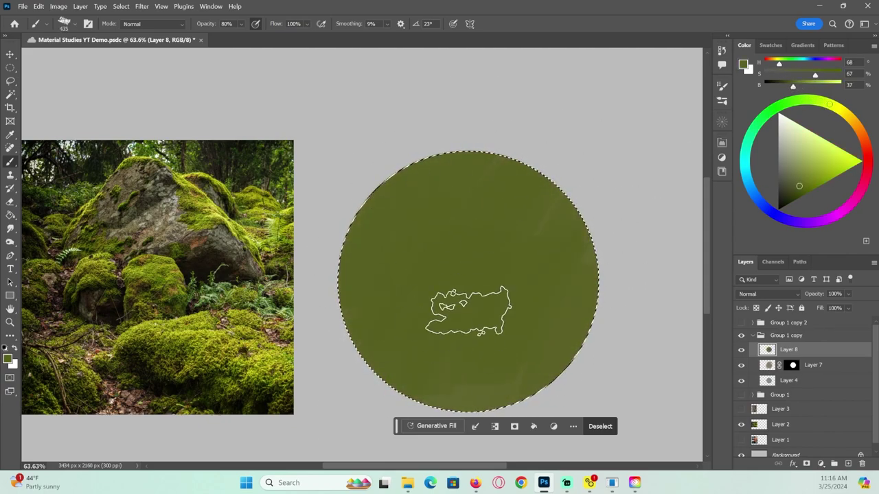
- Mottle the moss base with soft green dabs using the Hard Elliptical 90 1 brush after adjusting its dynamics
left_click(721, 101)
left_click_drag(708, 186, 708, 193)
left_click(530, 317)
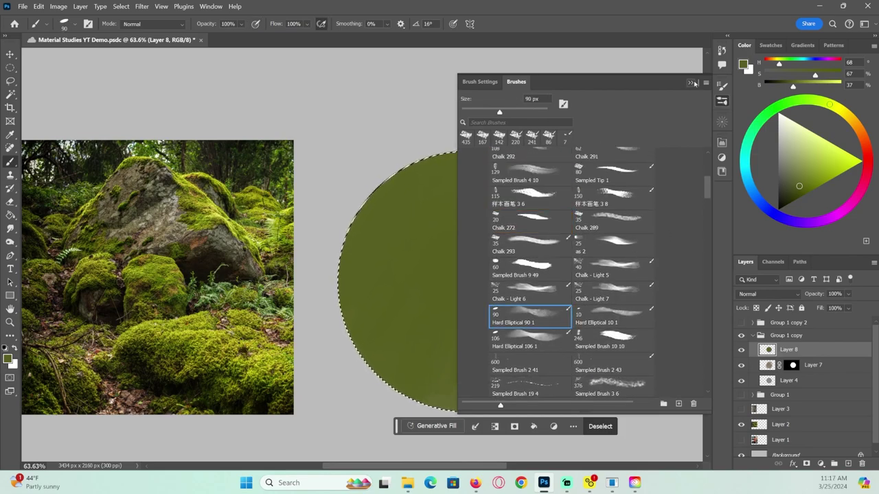
left_click(722, 86)
left_click(561, 126)
left_click(554, 137)
left_click(561, 126)
left_click(721, 86)
mouse_move(505, 206)
left_mouse_down()
mouse_move(471, 216)
mouse_move(533, 278)
mouse_move(382, 294)
left_mouse_up()
left_click(421, 250, "alt")
left_click_drag(422, 249, 506, 335)
- Break up the moss with finer light and dark green strokes using another textured brush with more size and angle jitter
left_click(721, 100)
left_click(626, 338)
left_click(722, 101)
left_click(722, 86)
left_click(561, 117)
left_click(561, 126)
left_click(554, 137)
left_click(561, 126)
left_click_drag(620, 193, 623, 192)
left_click_drag(623, 112, 656, 112)
left_click(690, 84)
mouse_move(412, 342)
left_mouse_down()
mouse_move(400, 279)
mouse_move(460, 392)
mouse_move(426, 310)
mouse_move(476, 301)
mouse_move(386, 204)
mouse_move(383, 288)
left_mouse_up()
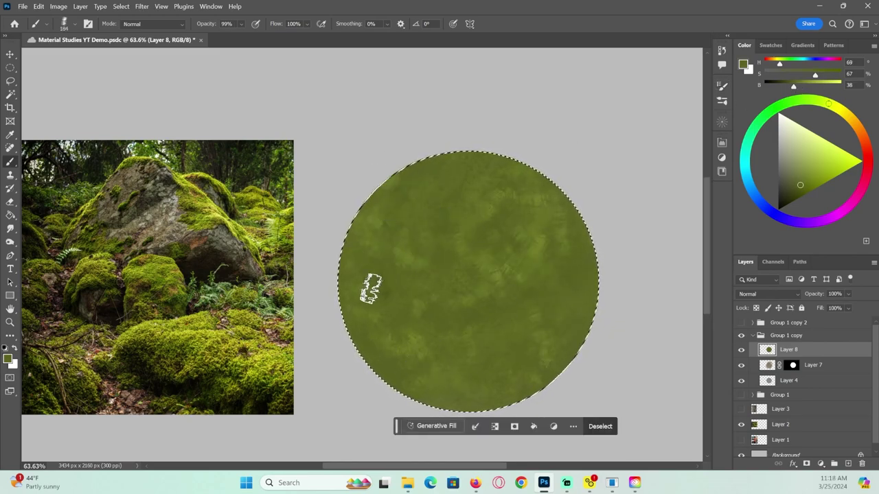
left_click_drag(552, 346, 550, 235)
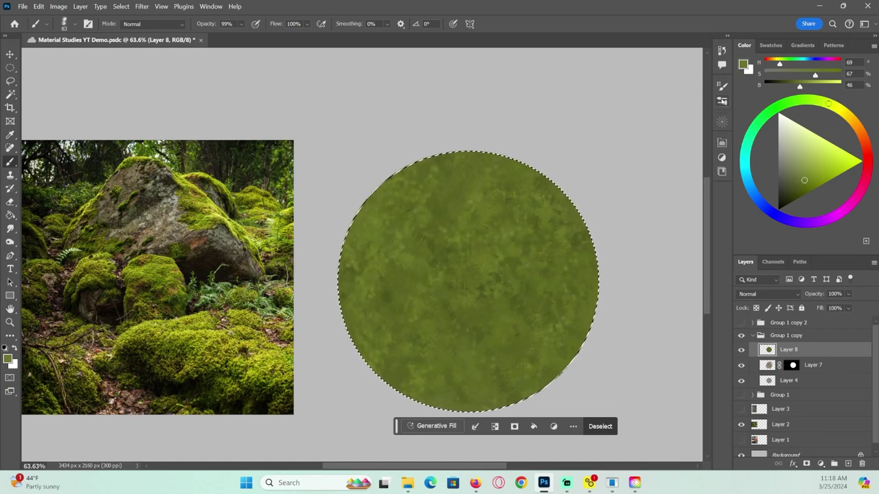
- Choose the 80 px Sampled Tip 1 brush and give it angle jitter, 54% scatter and 12% spacing
left_click(721, 101)
mouse_move(706, 187)
left_mouse_down()
mouse_move(706, 206)
mouse_move(706, 186)
left_mouse_up()
left_click(628, 169)
left_click(690, 83)
left_click(721, 86)
left_click(553, 127)
left_click_drag(602, 189, 618, 190)
left_click(555, 136)
left_click_drag(602, 112, 615, 113)
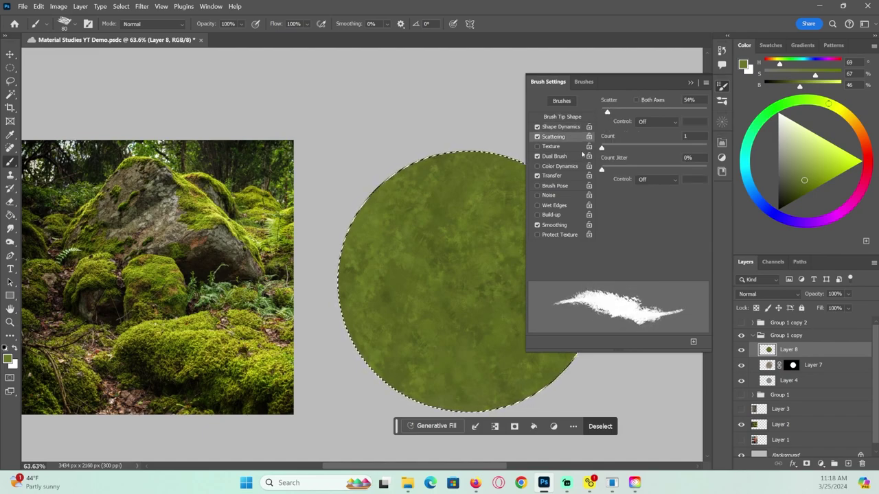
left_click(561, 126)
left_click(563, 116)
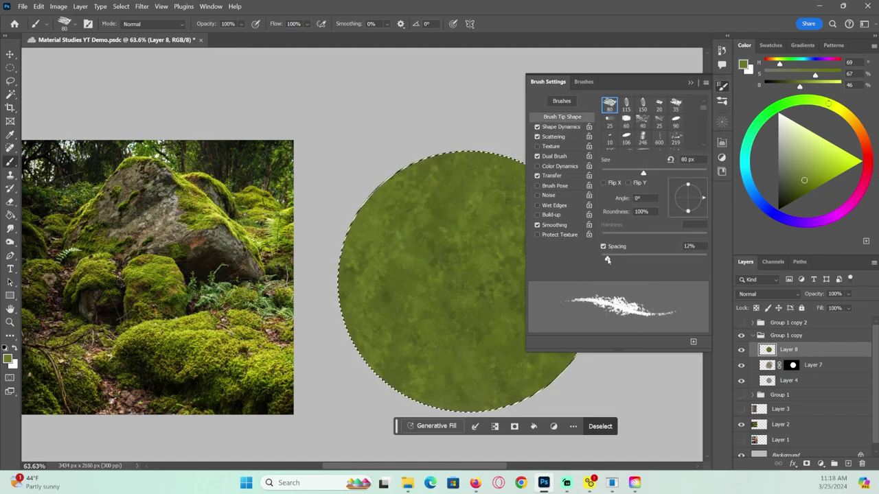
- Add a mask to Layer 8 and paint it to keep moss on the sphere's upper half with a ragged lower edge
left_click(808, 467)
key("d")
key("x")
mouse_move(530, 337)
left_mouse_down()
mouse_move(538, 273)
mouse_move(350, 297)
mouse_move(405, 277)
mouse_move(499, 292)
mouse_move(554, 347)
mouse_move(360, 323)
mouse_move(515, 336)
mouse_move(605, 234)
mouse_move(447, 339)
left_mouse_up()
key("x")
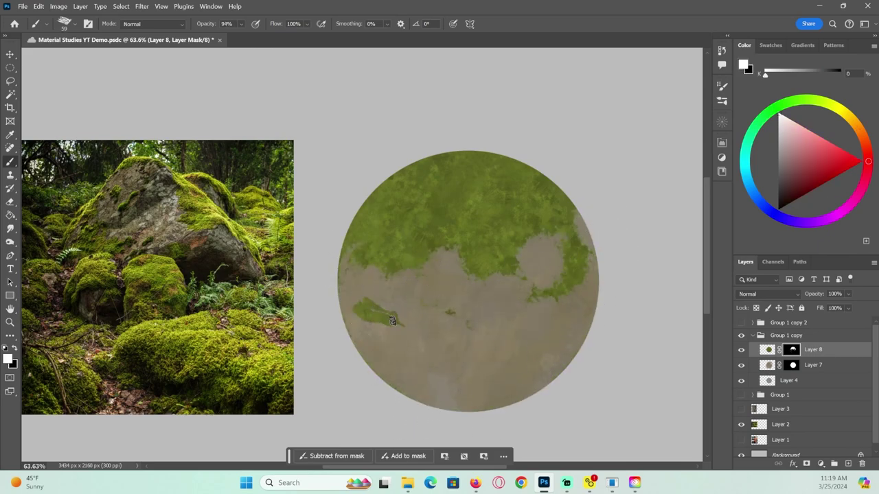
- Trim the edges of the small isolated moss patch on the sphere's left side in the Layer 8 mask
key("e")
key("x")
key("b")
left_click_drag(364, 299, 375, 306)
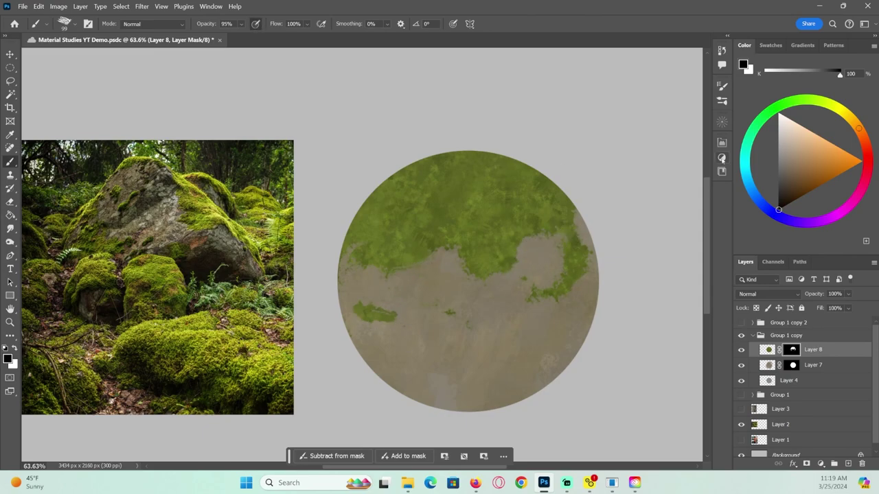
- Erode the moss edges with a broken-textured 84 px brush set to 93% scatter, 6% size jitter, 20% angle jitter and no transfer
left_click(722, 101)
left_click(559, 307)
left_click(690, 82)
left_click(721, 87)
left_click_drag(603, 259, 615, 259)
left_click_drag(486, 301, 508, 311)
left_click(561, 127)
mouse_move(602, 112)
left_mouse_down()
mouse_move(623, 112)
mouse_move(611, 112)
left_mouse_up()
left_click(553, 136)
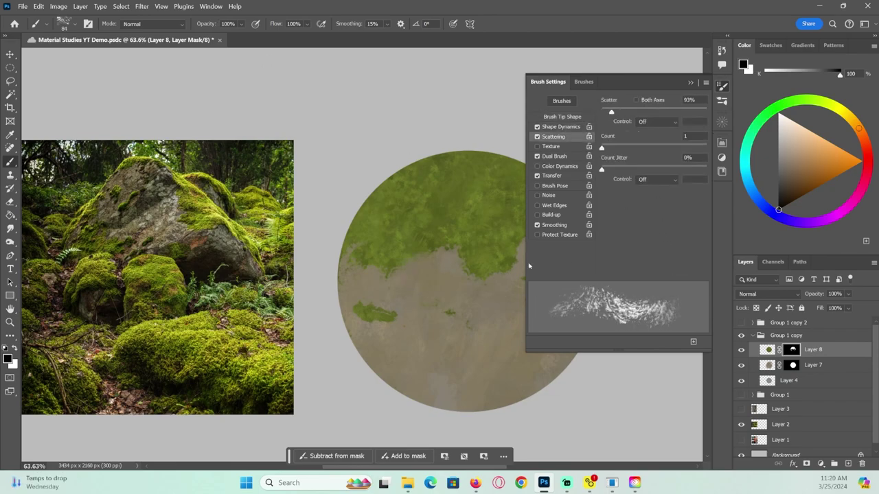
left_click(560, 127)
left_click(537, 177)
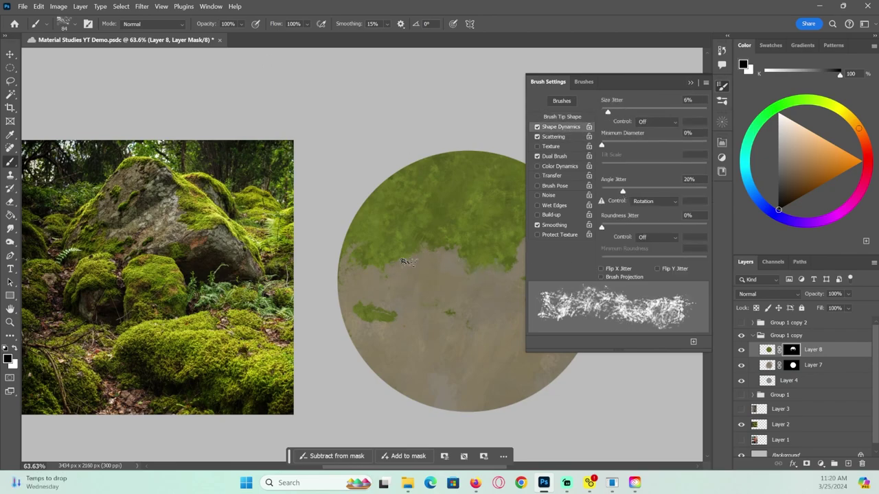
left_click(690, 83)
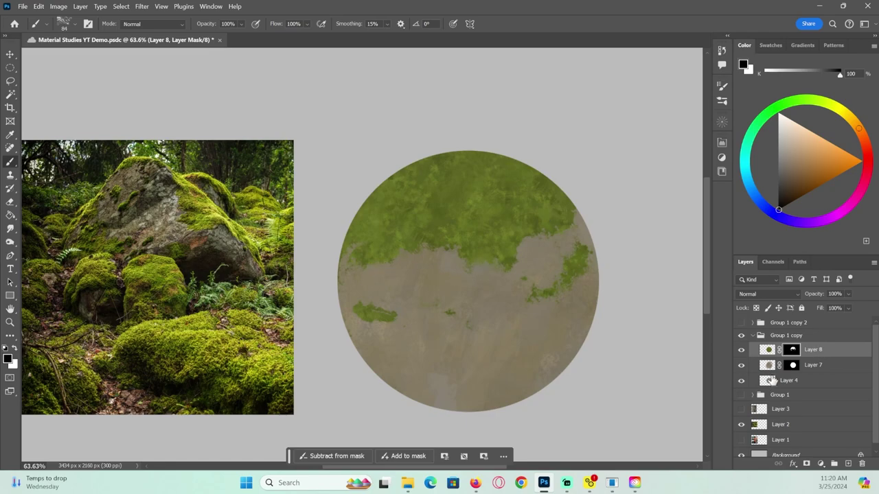
- Add a layer above Layer 7 and test a new brush in pale blue-grey (8% saturation, 76% brightness) sampled from the reference rock
left_click(772, 381)
left_click(805, 366)
left_click(848, 463)
left_click(722, 101)
left_click_drag(706, 193, 706, 206)
left_click(625, 371)
left_click(152, 182, "alt")
left_click_drag(443, 316, 504, 303)
key("ctrl+z")
- Adjust the brush's scattering and hardness, enable transfer, and try a test stroke on the stone
left_click(722, 101)
left_click(722, 86)
left_click(555, 137)
left_click(564, 116)
left_click(605, 236)
left_click(537, 177)
left_click_drag(419, 299, 436, 286)
key("ctrl+z")
- Set the brush to 53% spacing, 42 px and 16% size jitter, flatten its tip, and enable pressure-controlled opacity
left_click_drag(601, 258, 629, 258)
left_click_drag(619, 173, 669, 173)
left_click_drag(388, 267, 433, 316)
key("ctrl+z")
left_click(256, 24)
right_click(424, 303, "alt")
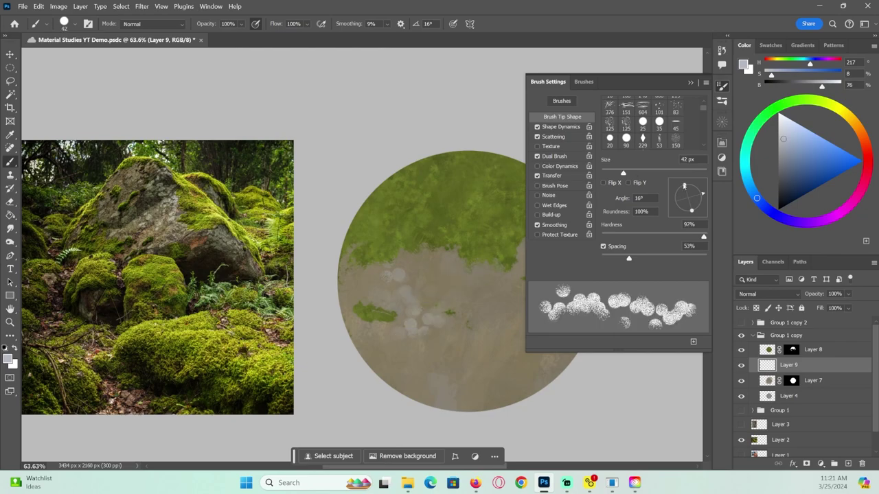
left_click_drag(685, 186, 685, 194)
left_click(561, 126)
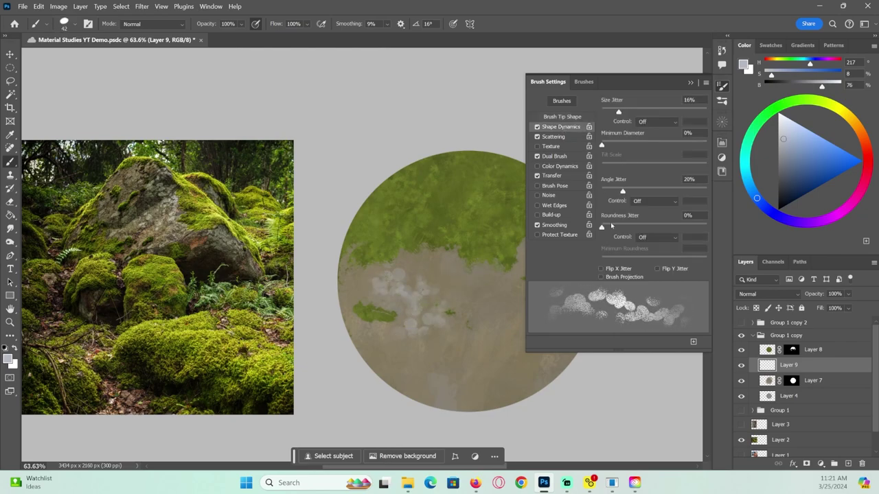
- Dab clusters of pale grey lichen spots on the right and left sides of the bare stone, varying the brush size
left_click(691, 83)
left_click_drag(526, 259, 542, 281)
left_click(548, 302)
right_click(543, 302, "alt")
left_click_drag(539, 315, 509, 297)
right_click(397, 302, "alt")
left_click(349, 287)
- Clip a Hue/Saturation adjustment with Lightness -25 to Layer 7 and invert its mask
left_click(774, 380)
left_click(820, 464)
left_click(826, 359)
left_click_drag(634, 253, 619, 252)
left_click(811, 388, "alt")
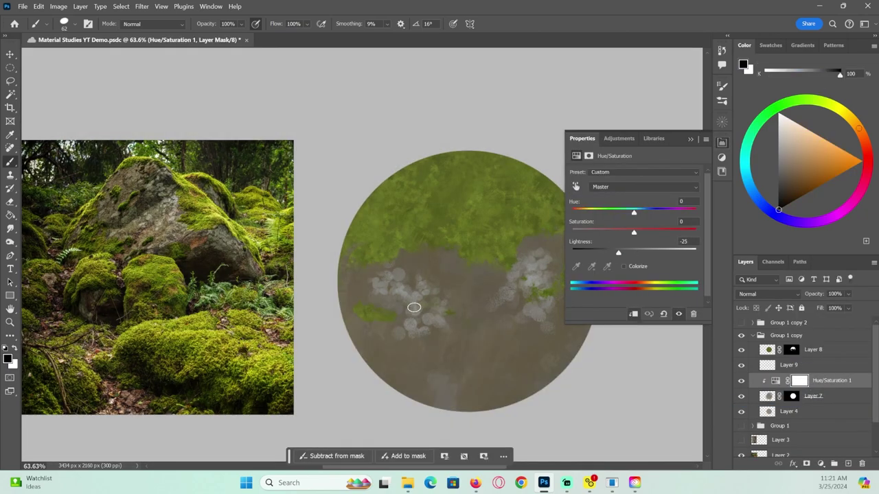
left_click(691, 140)
key("ctrl+i")
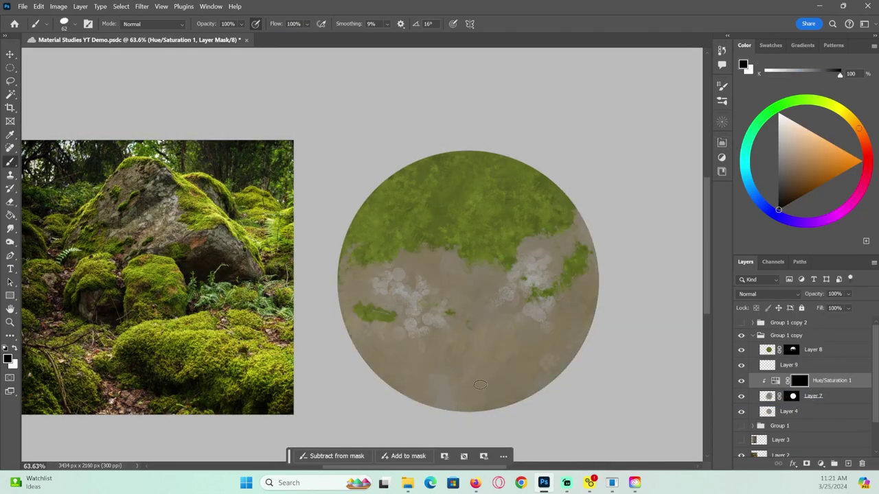
- Try several brushes on the Hue/Saturation mask to darken the stone around the left lichen cluster
key("x")
left_click(722, 101)
left_click_drag(707, 203, 706, 213)
left_click(614, 276)
right_click(408, 292, "alt")
left_click_drag(406, 281, 400, 302)
left_click_drag(707, 214, 708, 202)
left_click(614, 308)
left_click(621, 334)
left_click_drag(387, 283, 397, 309)
- Shade the stone around and beneath both lichen clusters on the Hue/Saturation mask with a 115 px textured brush
left_click_drag(707, 199, 707, 190)
left_click(535, 259)
left_click_drag(419, 280, 421, 330)
left_click_drag(408, 266, 421, 305)
key("d")
mouse_move(439, 258)
left_mouse_down()
mouse_move(425, 273)
mouse_move(417, 238)
mouse_move(429, 351)
left_mouse_up()
key("x")
key("x")
mouse_move(551, 256)
left_mouse_down()
mouse_move(556, 279)
mouse_move(533, 334)
left_mouse_up()
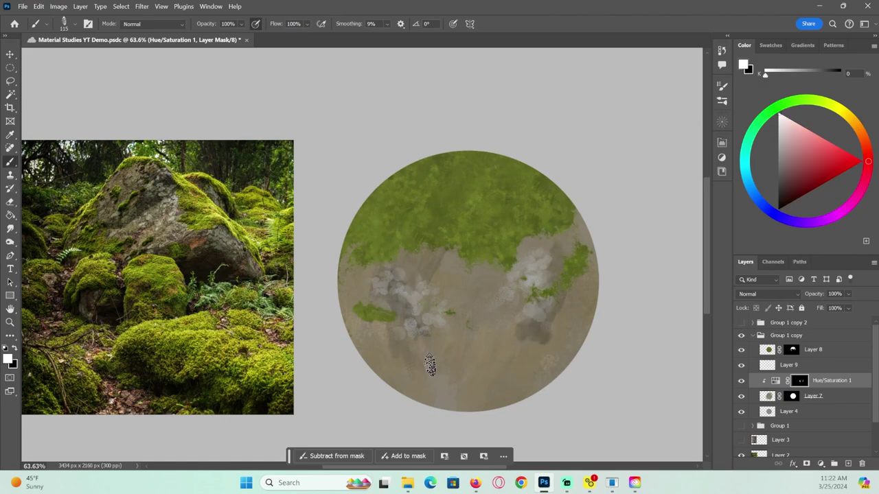
- Extend the dark shading along the sphere's left edge and lower middle, refine it, and ready the Smudge tool at 194 px
left_click_drag(352, 269, 360, 312)
right_click(382, 289, "alt")
left_click_drag(466, 304, 474, 398)
key("x")
right_click(485, 302, "alt")
left_click_drag(485, 302, 486, 328)
key("r")
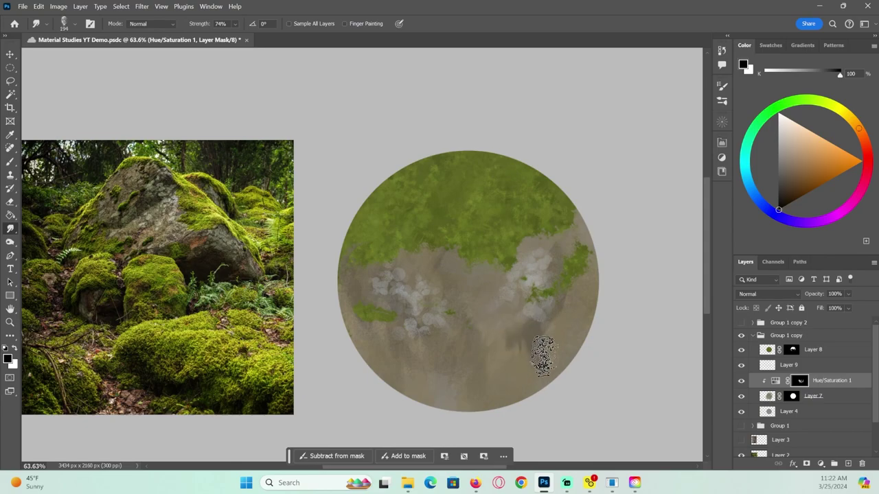
- Deepen the dark patches between and below the lichen clusters with smaller textured brushes, ending at 88 px
key("z")
mouse_move(162, 216)
left_mouse_down()
mouse_move(188, 216)
mouse_move(155, 217)
left_mouse_up()
left_click_drag(396, 290, 414, 291)
key("b")
left_click_drag(234, 452, 367, 457)
key("bracketleft")
key("bracketleft")
key("bracketleft")
key("bracketleft")
key("bracketleft")
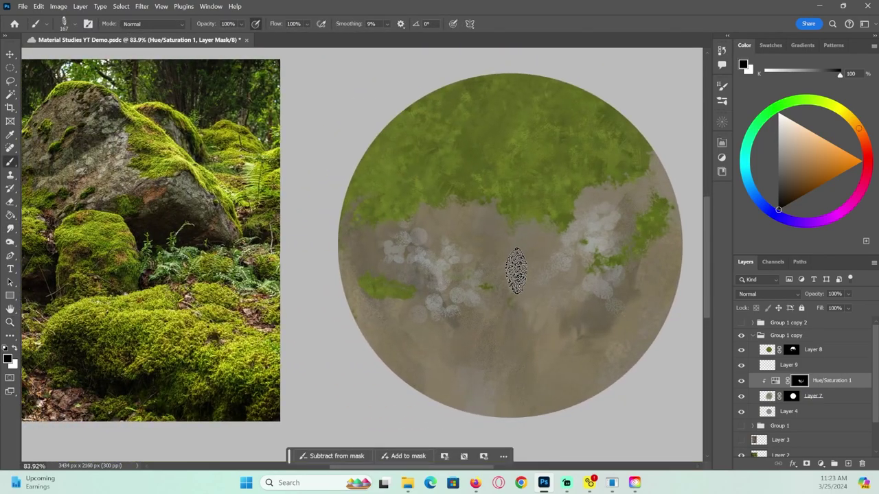
key("x")
left_click(722, 101)
left_click(530, 317)
left_click(722, 101)
mouse_move(552, 280)
left_mouse_down()
mouse_move(514, 298)
mouse_move(534, 264)
left_mouse_up()
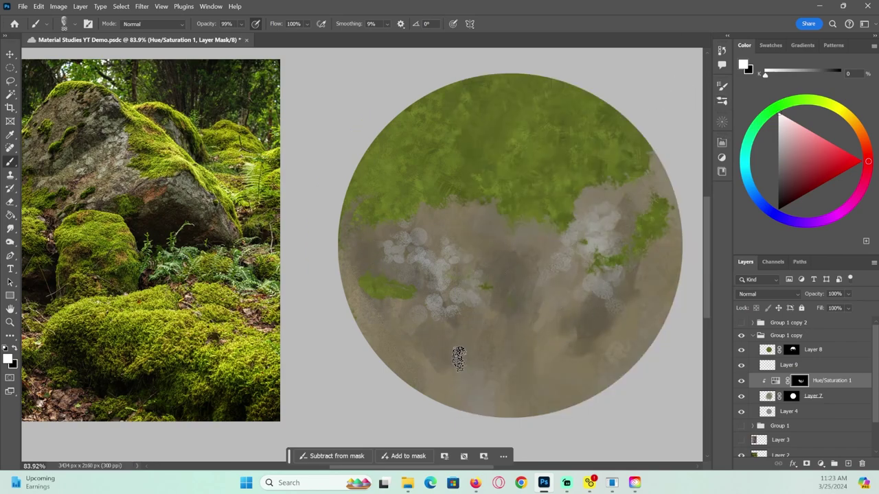
- Refine the dark patches on the Hue/Saturation mask with the Chalk - Light 5 brush at 40 px and merge the adjustment into Layer 7
key("x")
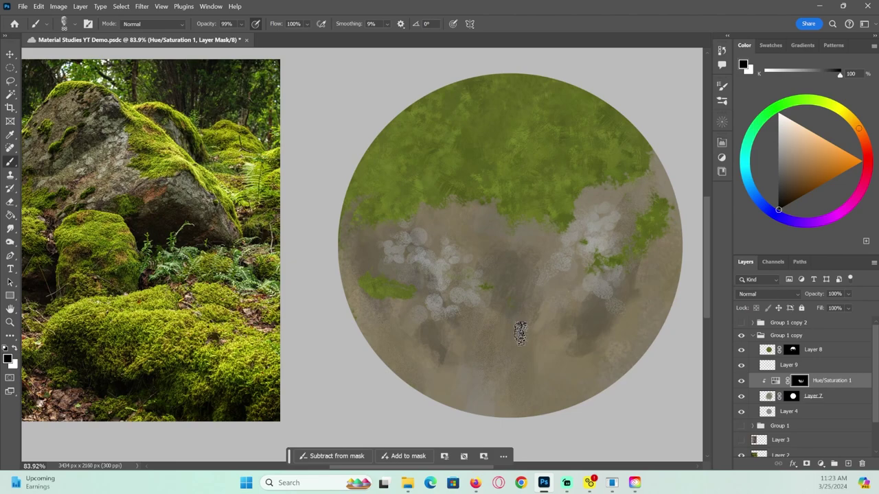
left_click(722, 101)
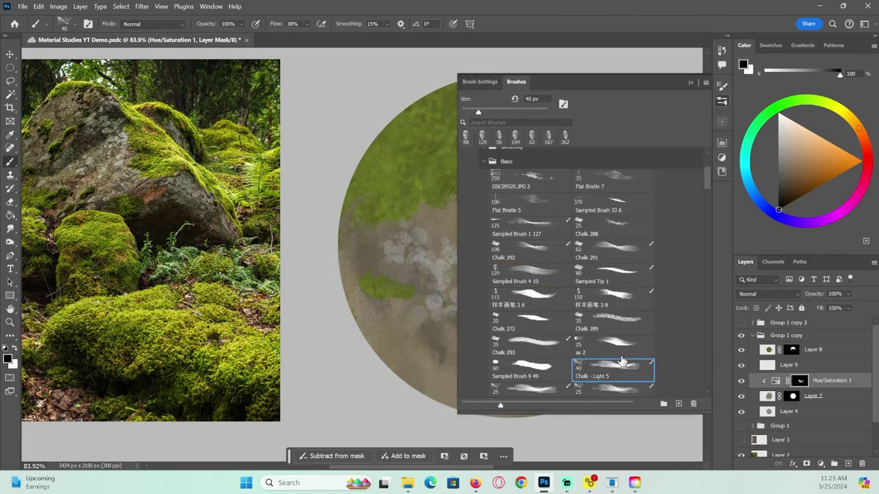
double_click(620, 369)
key("x")
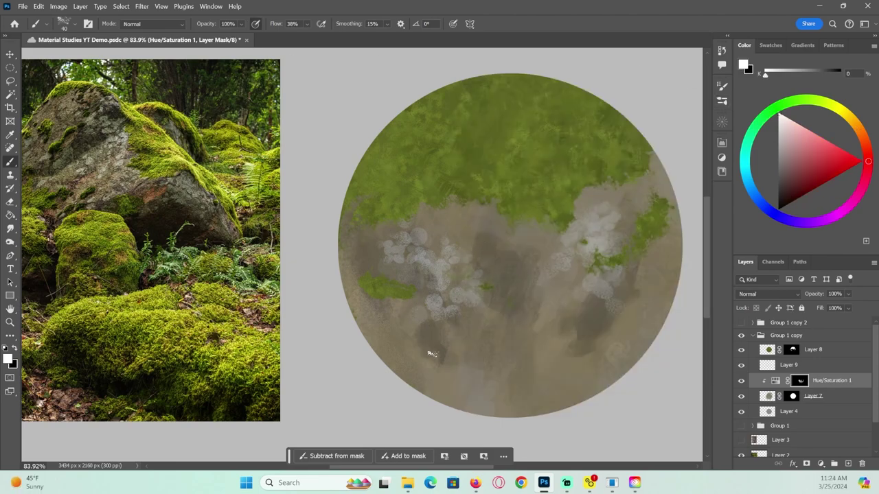
key("x")
key("ctrl+e")
- Soften both lichen clusters on Layer 9 with the Smudge tool and touch them up in sampled pale grey with a 28 px brush
left_click(521, 258, "alt")
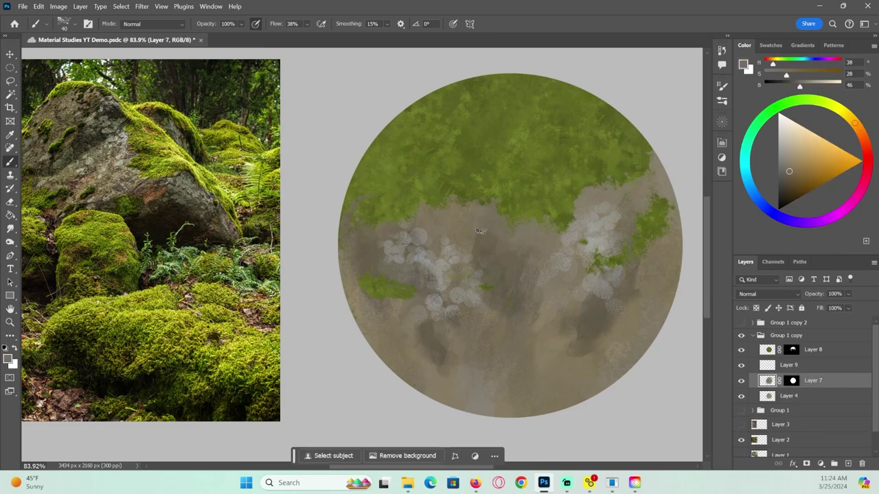
left_click(769, 368)
left_click(442, 261, "alt")
key("s")
mouse_move(440, 202)
left_mouse_down()
mouse_move(458, 315)
mouse_move(488, 284)
left_mouse_up()
key("b")
left_click(596, 220, "alt")
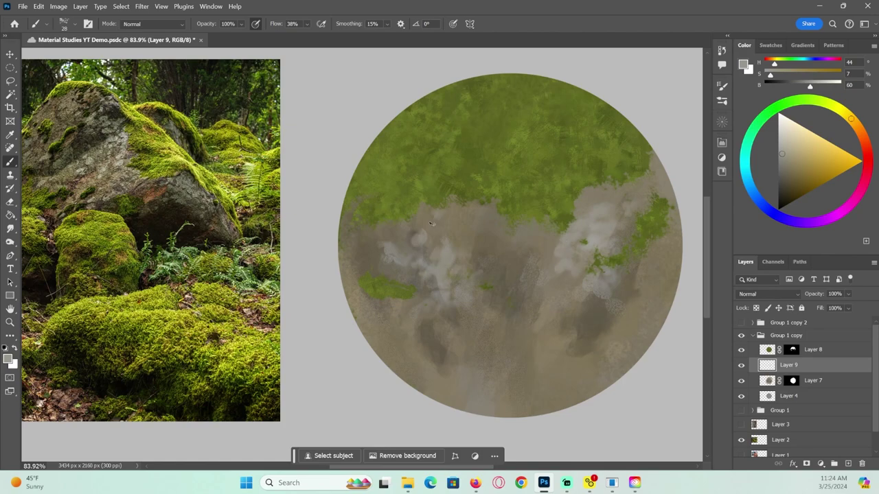
- Paint reddish-brown tones onto the stone around the left lichen cluster on Layer 7 with a 53 px brush
key("alt+[")
left_click(552, 344, "alt")
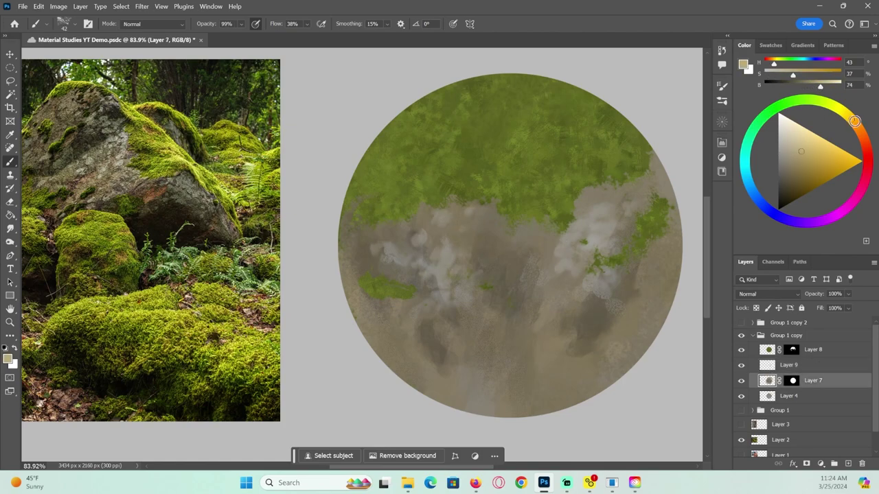
left_click_drag(847, 121, 861, 132)
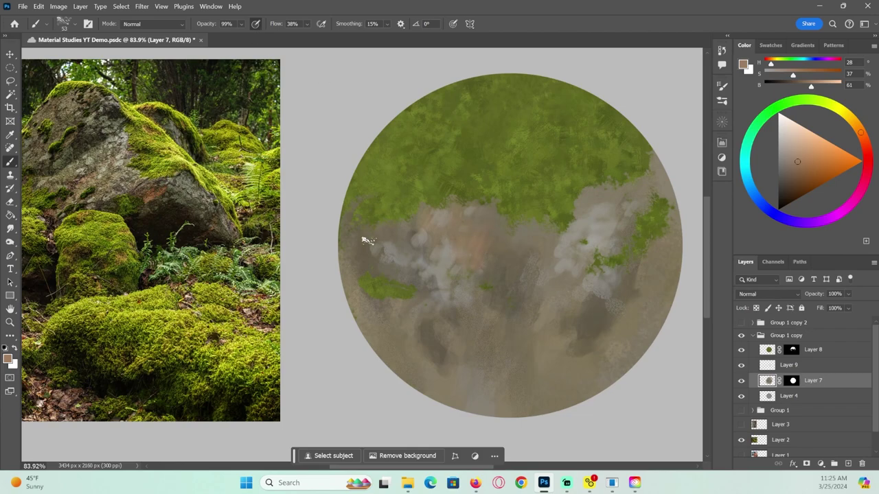
- Paint sampled dark brown shadows around the left lichen and streaks down the lower stone on Layer 7, using brushes up to 47 px
left_click(432, 338, "alt")
key("[")
key("[")
key("[")
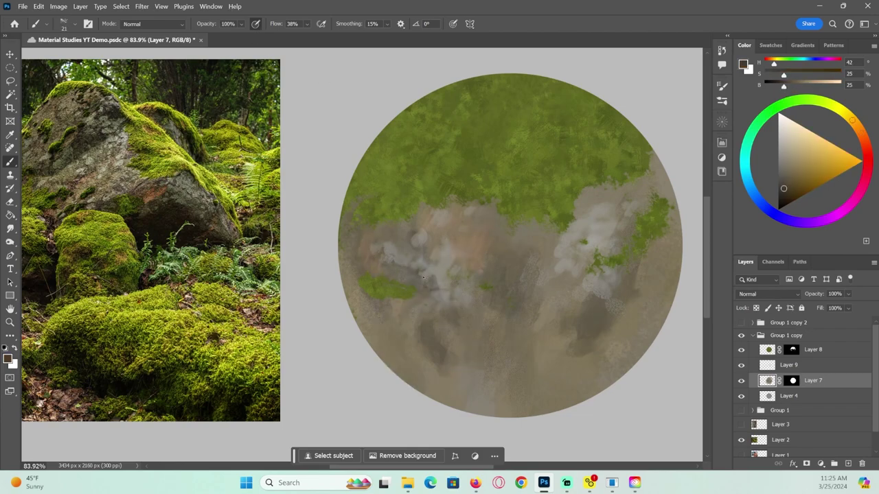
left_click_drag(629, 299, 642, 300)
left_click_drag(596, 344, 590, 392)
left_click_drag(486, 308, 497, 331)
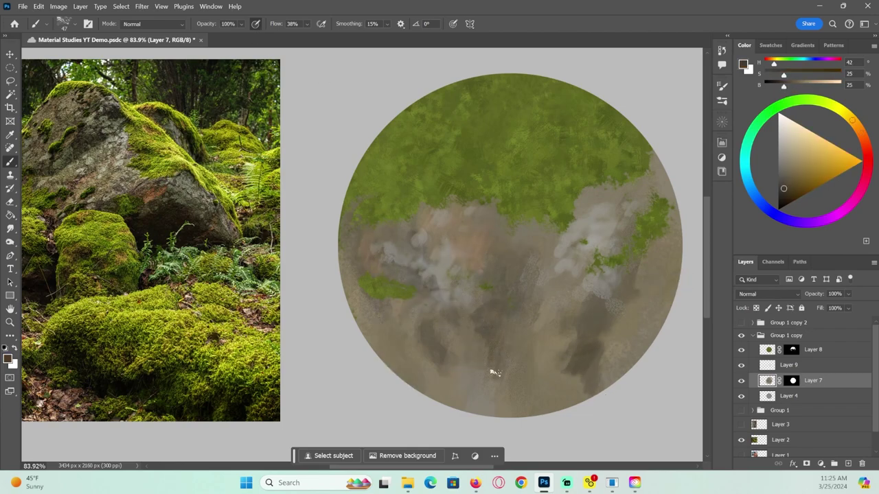
- Create a new layer above Layer 9 and set its blend mode to Multiply
mouse_move(647, 196)
left_mouse_down()
mouse_move(577, 238)
mouse_move(573, 252)
left_mouse_up()
key("ctrl+z")
left_click(848, 464)
left_click_drag(790, 381, 787, 359)
left_click(768, 293)
left_click(751, 215)
- Paint dark diagonal shadows across the stone below the moss on the Multiply layer with a 47 px brush at 80% opacity
mouse_move(637, 191)
left_mouse_down()
mouse_move(628, 230)
mouse_move(584, 258)
left_mouse_up()
left_click_drag(598, 213, 539, 276)
key("ctrl+z")
key("8")
mouse_move(609, 212)
left_mouse_down()
mouse_move(559, 265)
mouse_move(639, 205)
mouse_move(532, 278)
mouse_move(439, 292)
left_mouse_up()
key("ctrl+z")
key("ctrl+z")
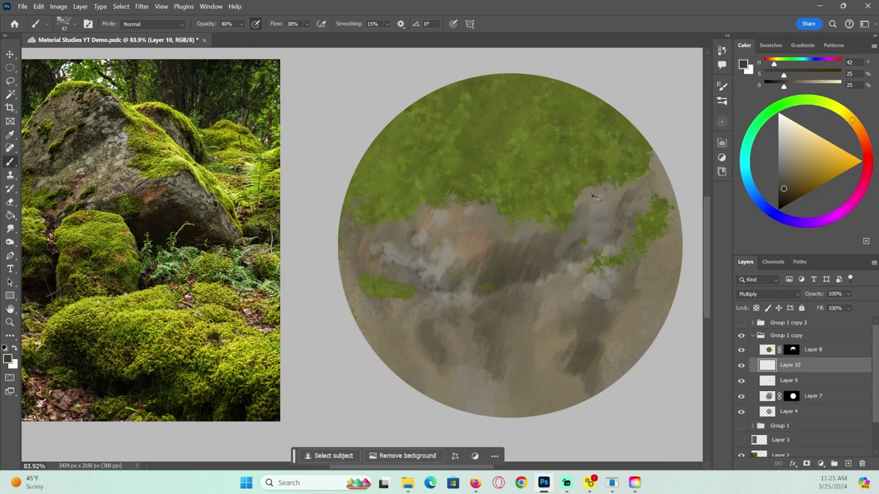
left_click_drag(655, 168, 597, 244)
- Smudge the Multiply shadows into the stone and mask the layer to the sphere using Layer 7's mask selection
left_click(10, 228)
mouse_move(539, 271)
left_mouse_down()
mouse_move(515, 295)
mouse_move(486, 262)
left_mouse_up()
left_click_drag(606, 196, 668, 193)
left_click(791, 396, "ctrl")
left_click(806, 464)
left_click(768, 366)
key("ctrl+z")
left_click(805, 464)
left_click(767, 366)
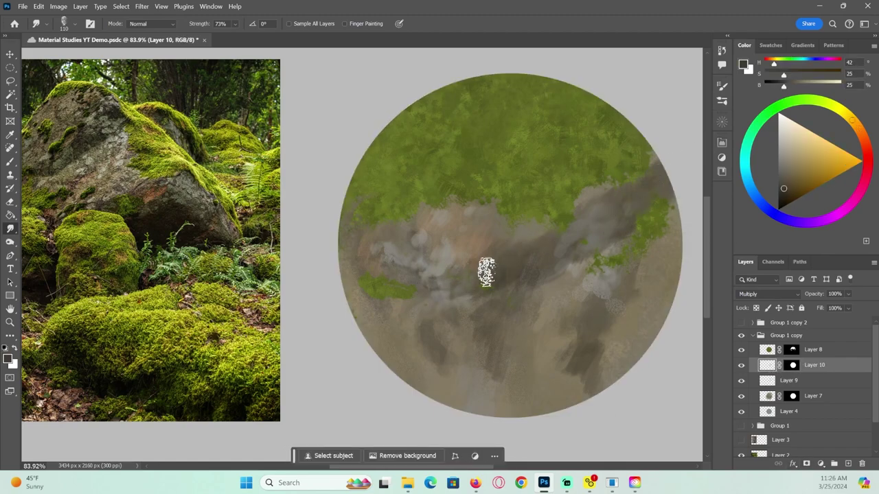
- Add a darkening Hue/Saturation adjustment above Layer 8 and invert its mask
key("z")
left_click(463, 277, "alt")
left_click(459, 272)
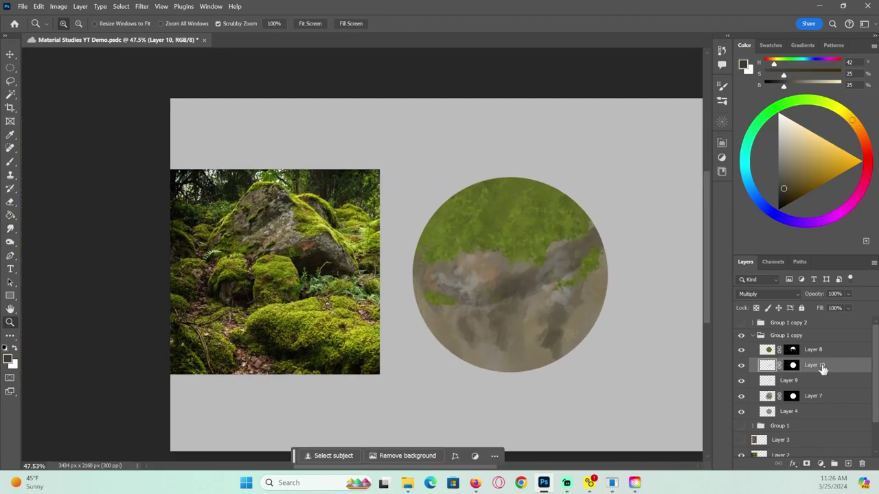
left_click(811, 350)
left_click(820, 465)
left_click(827, 360)
mouse_move(634, 252)
left_mouse_down()
mouse_move(606, 252)
mouse_move(447, 360)
mouse_move(436, 279)
mouse_move(474, 326)
left_mouse_up()
left_click(722, 143)
key("ctrl+i")
- Load the sphere's selection and shade its lower and right areas on the Hue/Saturation mask with a 274 px brush
left_click(766, 429, "ctrl")
key("b")
right_click(557, 305, "alt")
key("x")
left_click_drag(585, 272, 603, 321)
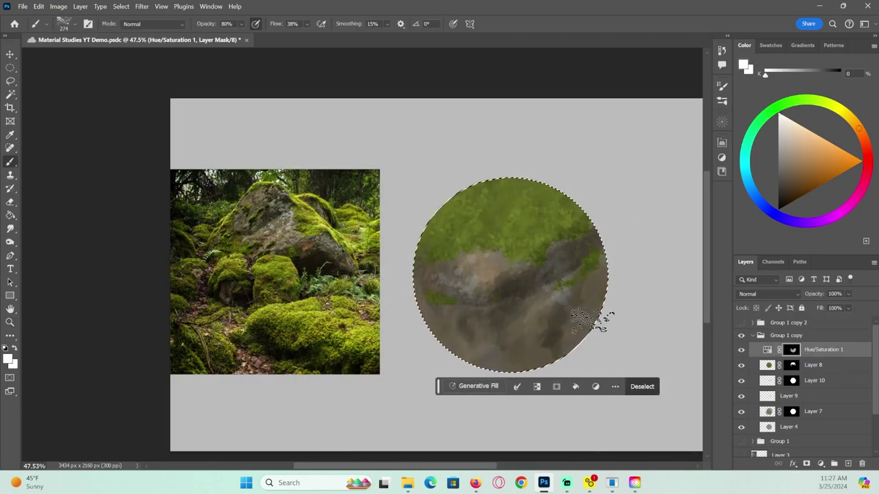
- Add a Levels adjustment above Hue/Saturation, replacing its mask with a fresh one inverted to black
left_click(822, 464)
left_click(813, 318)
left_click(722, 143)
key("Delete")
left_click(807, 464)
key("ctrl+i")
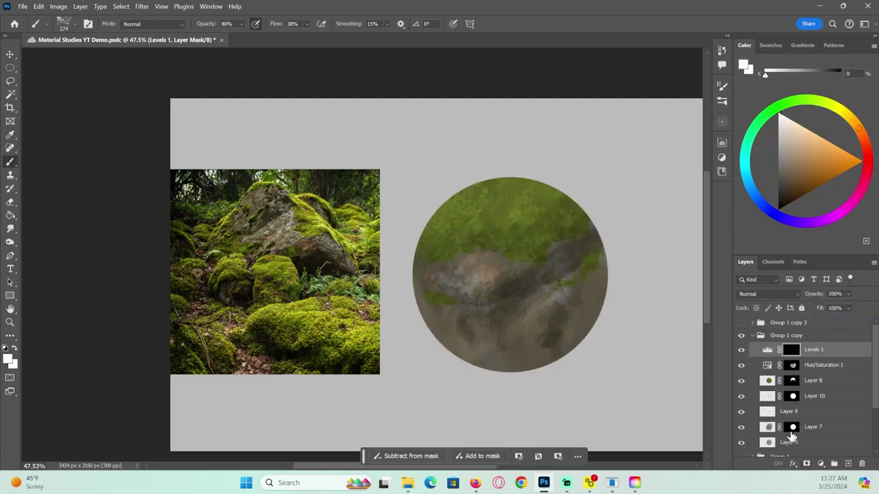
- Load the sphere's selection and brush highlights onto the upper-left moss through the Levels mask, reducing the brush size
left_click(792, 428, "ctrl")
double_click(767, 351)
left_click(722, 143)
left_click(474, 206)
left_click(467, 191)
left_click(792, 350)
key("bracketleft")
key("bracketleft")
key("bracketleft")
left_click_drag(471, 198, 482, 232)
- Lower the Levels white input and paint brighter moss clumps on its mask with brushes down to 47 px, clearing the selection when done
double_click(767, 351)
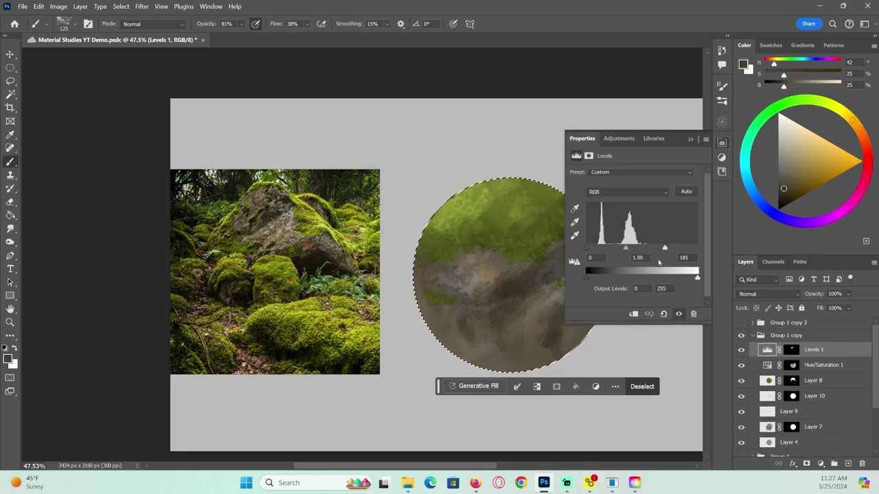
left_click_drag(664, 248, 642, 250)
left_click(722, 143)
left_click(481, 206)
left_click(474, 185)
left_click(792, 350)
left_click_drag(511, 194, 462, 234)
key("bracketleft")
key("bracketleft")
key("bracketleft")
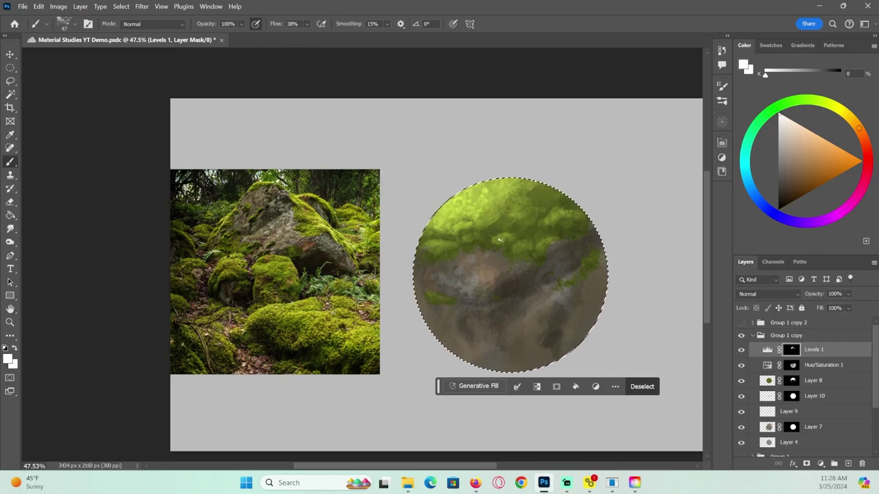
key("ctrl+d")
- Try Sampled Brush 1 125 at 151 px, rotated to -89°, on the moss highlights in the Levels mask
key("z")
mouse_move(518, 303)
left_mouse_down()
mouse_move(487, 307)
mouse_move(516, 303)
left_mouse_up()
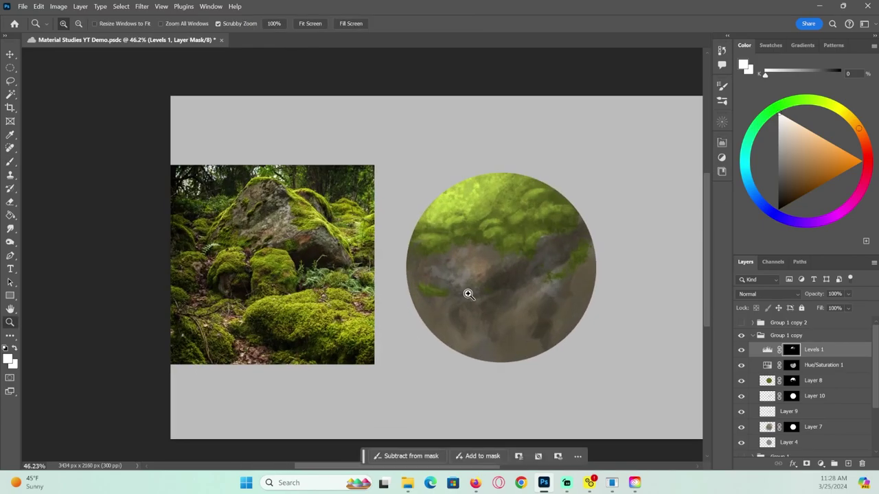
left_click_drag(447, 295, 454, 293)
mouse_move(458, 190)
left_mouse_down()
mouse_move(482, 199)
mouse_move(467, 193)
left_mouse_up()
left_click(722, 101)
left_click(529, 341)
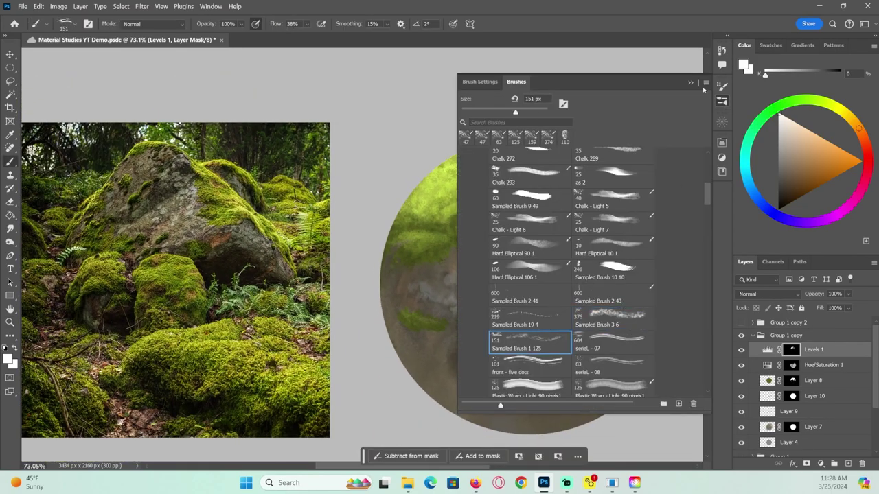
left_click(722, 101)
right_click(540, 186)
left_click_drag(575, 212, 565, 215)
right_click(512, 182)
left_click_drag(552, 210, 538, 228)
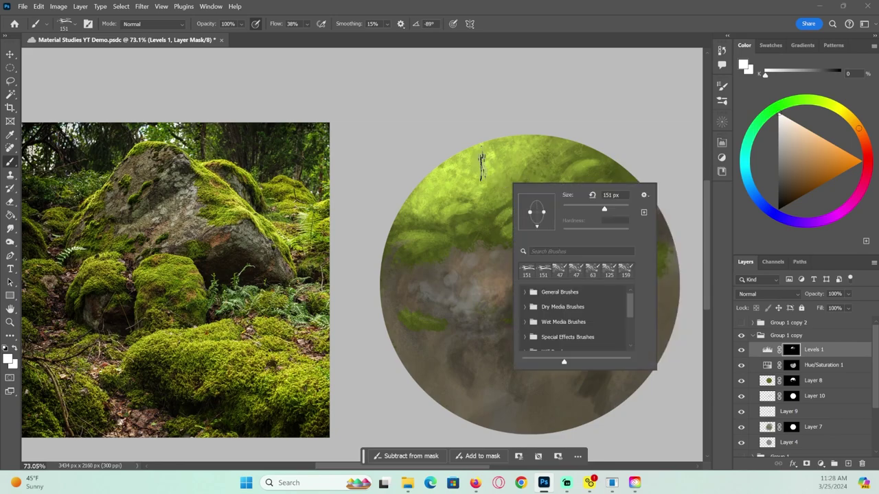
left_click(482, 166)
key("ctrl+z")
- Move the Hue/Saturation adjustment above Levels and compare the sphere with the Levels layer hidden and shown
left_click(769, 383)
left_click(800, 351)
left_click_drag(802, 365, 802, 343)
left_click(741, 366)
left_click(741, 365)
key("z")
left_click_drag(485, 316, 446, 318)
left_click_drag(522, 321, 545, 321)
- Merge Layer 10, Layer 9 and Layer 7 into a single stone layer
left_click(802, 398)
left_click(809, 428, "shift")
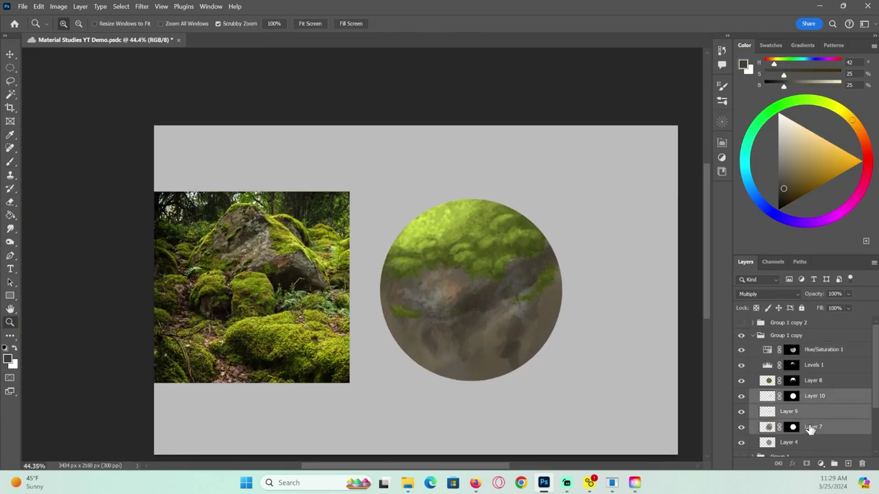
right_click(810, 427)
left_click(809, 383)
- Try moving the Hue/Saturation adjustment back below Levels
left_click_drag(811, 354, 809, 376)
right_click(814, 367)
left_click(790, 376)
key("ctrl+z")
key("ctrl+z")
- Try several brush presets on the merged stone layer
left_click(793, 401)
key("b")
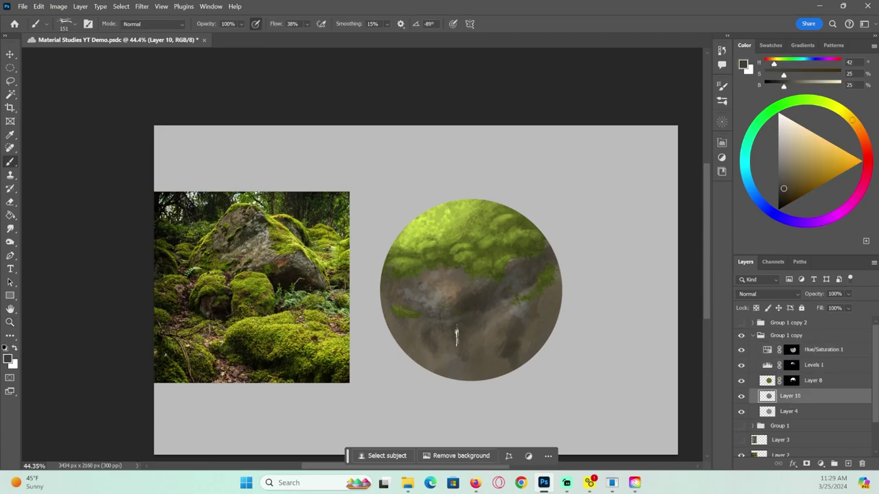
left_click(722, 100)
scroll(706, 211, "up", 5)
left_click(608, 234)
left_click(533, 258)
left_click(532, 234)
left_click(557, 214)
key("ctrl+z")
left_click(542, 330)
left_click_drag(437, 272, 412, 303)
key("ctrl+z")
- Test further brush presets with strokes over the stone around the left lichen
left_click_drag(706, 191, 706, 181)
left_click(609, 179)
left_click_drag(445, 277, 421, 308)
key("ctrl+z")
left_click(721, 101)
left_click_drag(448, 280, 418, 319)
key("ctrl+z")
- Choose the Sampled Brush 4 12 preset, reduce it to 63 px, and paint sampled brown strokes over the stone
left_click(722, 101)
scroll(655, 253, "down", 10)
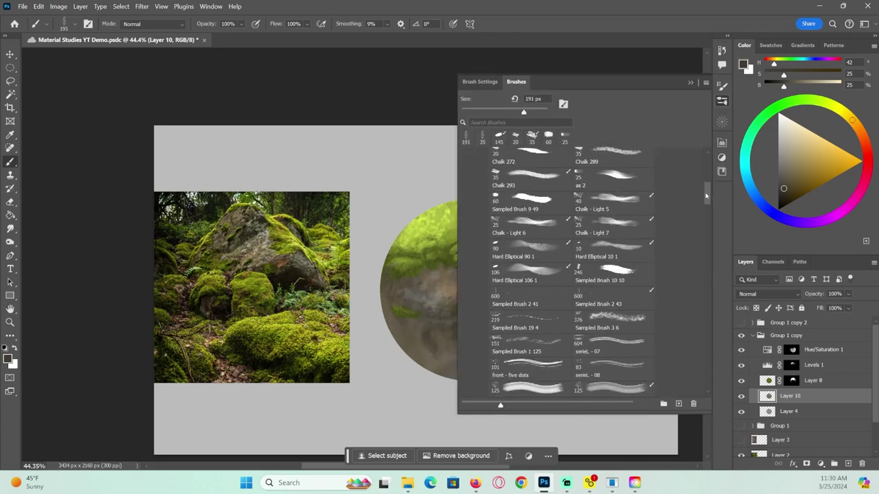
left_click_drag(706, 228, 706, 226)
left_click(615, 256)
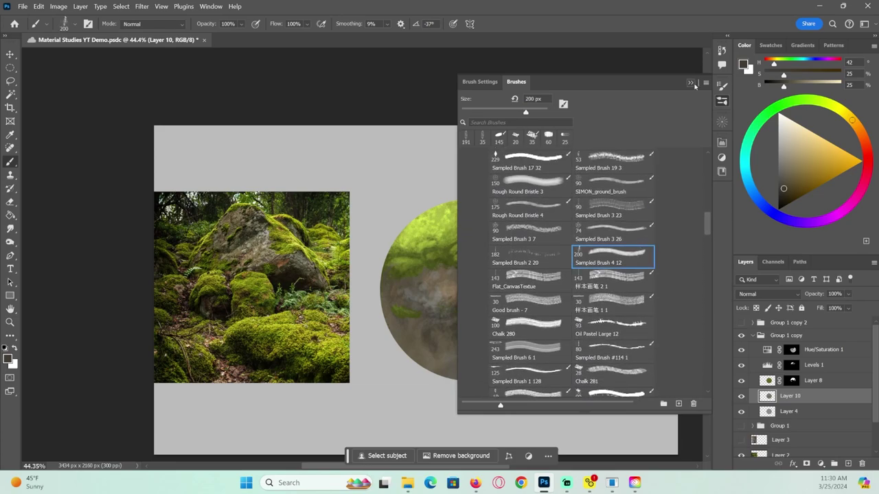
left_click(722, 101)
left_click_drag(515, 272, 520, 336)
key("ctrl+z")
left_click_drag(526, 301, 517, 302)
left_click(456, 286, "alt")
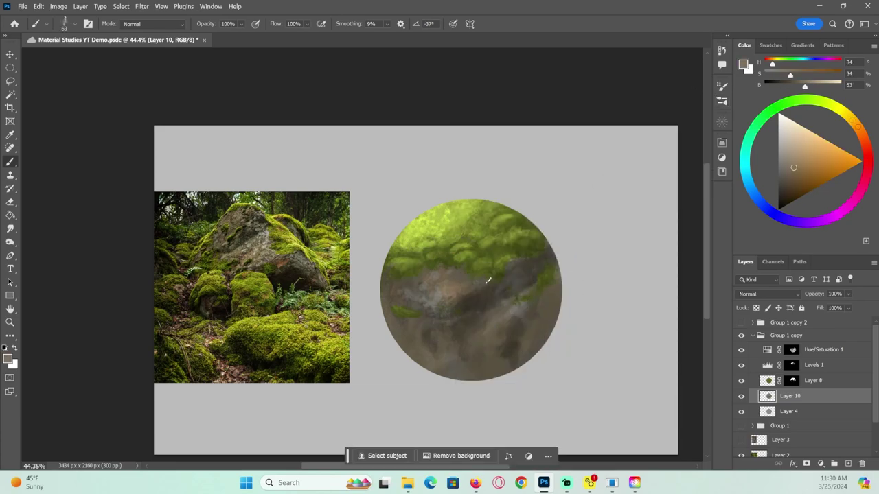
left_click(476, 287, "alt")
left_click_drag(471, 322, 470, 334)
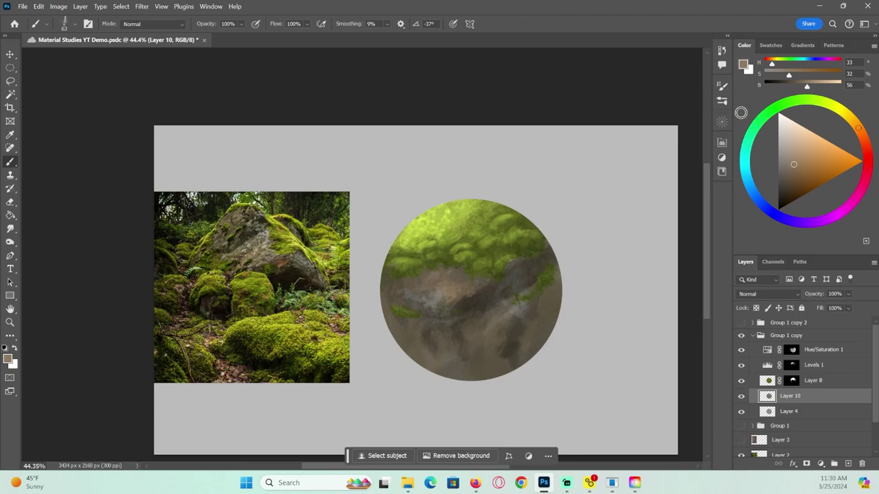
- Toggle the Transfer and Dual Brush options in the brush settings, leaving both off
left_click(722, 101)
left_click(721, 101)
left_click(722, 101)
left_click(722, 101)
left_click(722, 86)
left_click(537, 176)
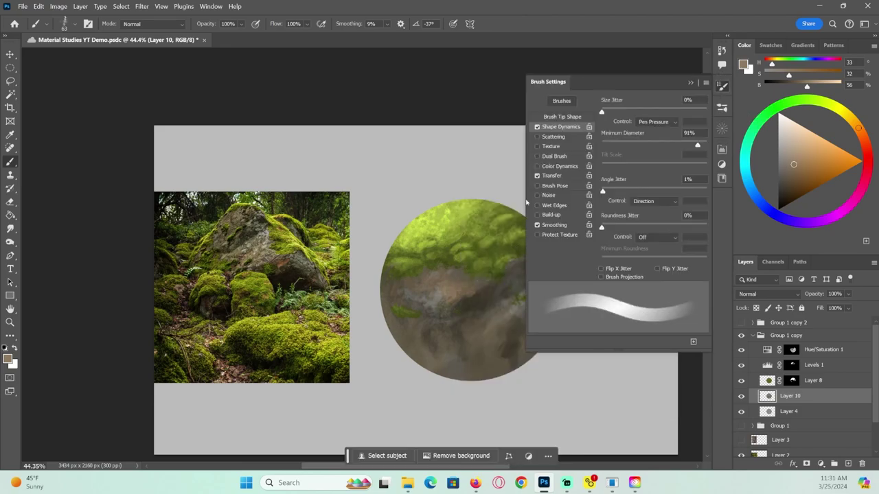
left_click(537, 156)
- Paint sampled dark brown strokes into the middle of the stone at 42 px and compare the Levels layer hidden and shown
key("bracketleft")
key("bracketleft")
left_click(475, 297, "alt")
left_click_drag(463, 291, 459, 305)
left_click(741, 365)
left_click(741, 366)
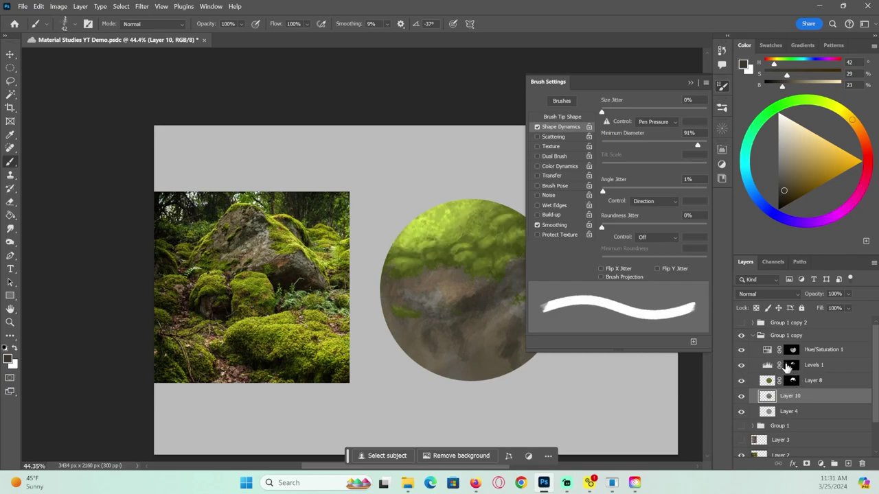
- Merge the Levels 1 layer down, hide the Hue/Saturation 1 layer, and make Layer 10 active with the brush settings collapsed
left_click(803, 368)
key("ctrl+e")
left_click(809, 355)
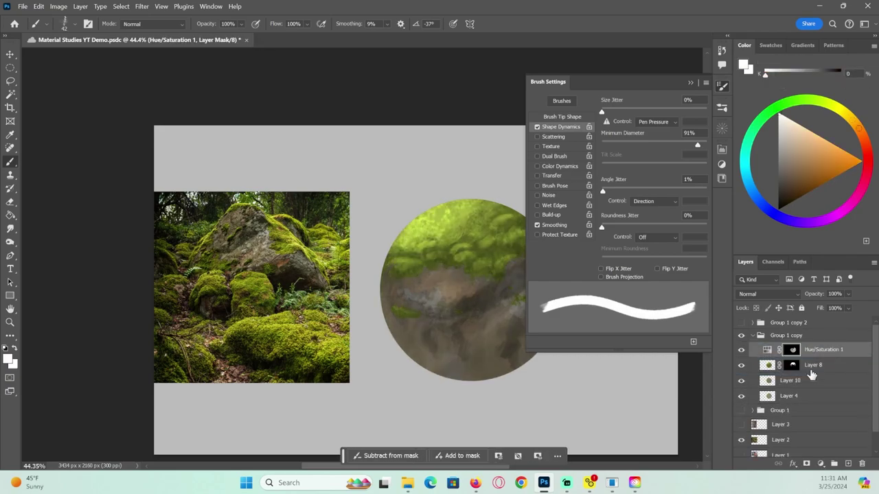
left_click(741, 351)
left_click(691, 82)
left_click(793, 380)
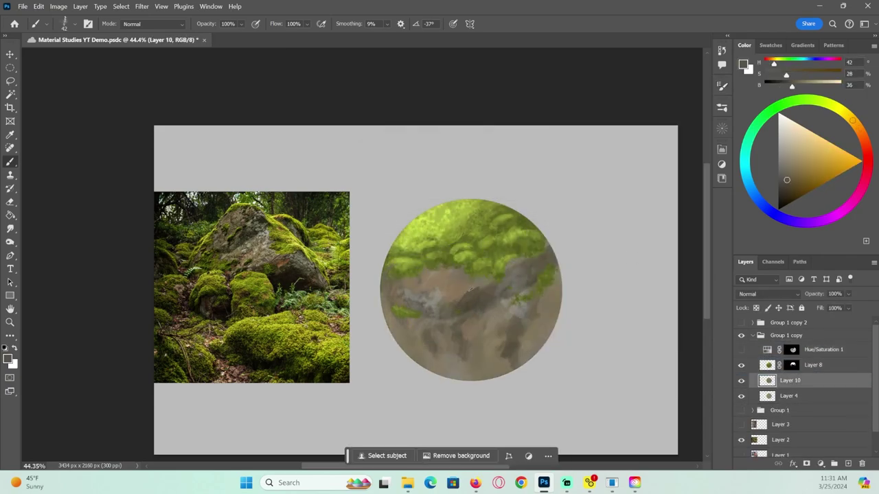
- Paint strokes in sampled stone tones through the middle of the rock at 43 px
right_click(472, 310, "alt")
left_click(474, 311, "alt")
left_click(433, 298, "alt")
left_click(454, 279, "alt")
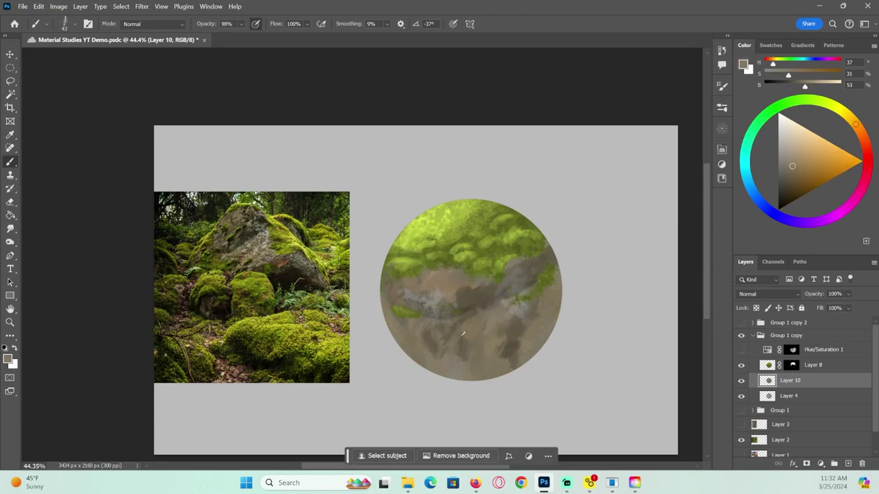
- Paint warmer brown streaks over the lower middle and upper left of the stone, enlarging the brush to 89 px
left_click(811, 87)
left_click(814, 75)
left_click_drag(810, 87, 797, 87)
mouse_move(471, 320)
left_mouse_down()
mouse_move(437, 361)
mouse_move(482, 319)
left_mouse_up()
left_click(472, 343, "alt")
mouse_move(402, 288)
left_mouse_down()
mouse_move(423, 301)
mouse_move(459, 292)
mouse_move(441, 296)
left_mouse_up()
left_click(475, 279, "alt")
key("ctrl+z")
left_click(516, 274, "alt")
left_click(424, 291, "alt")
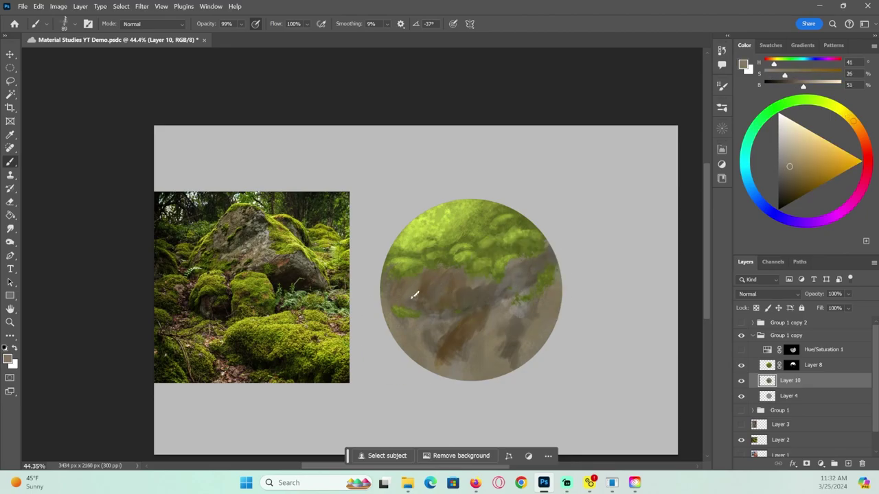
- Merge Hue/Saturation 1, Layer 8 and Layer 10 into a single layer
key("z")
mouse_move(486, 316)
left_mouse_down()
mouse_move(453, 308)
mouse_move(573, 318)
mouse_move(177, 238)
mouse_move(481, 300)
left_mouse_up()
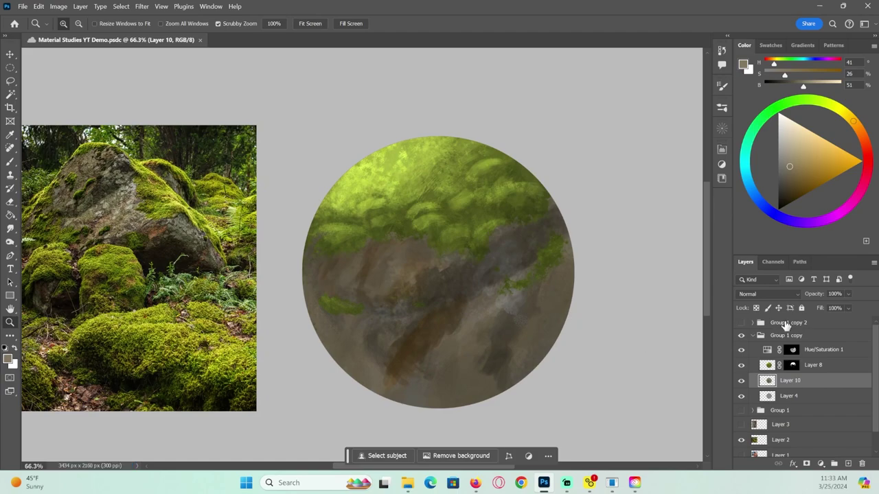
left_click(771, 363)
left_click(807, 378, "shift")
right_click(807, 379)
left_click(796, 238)
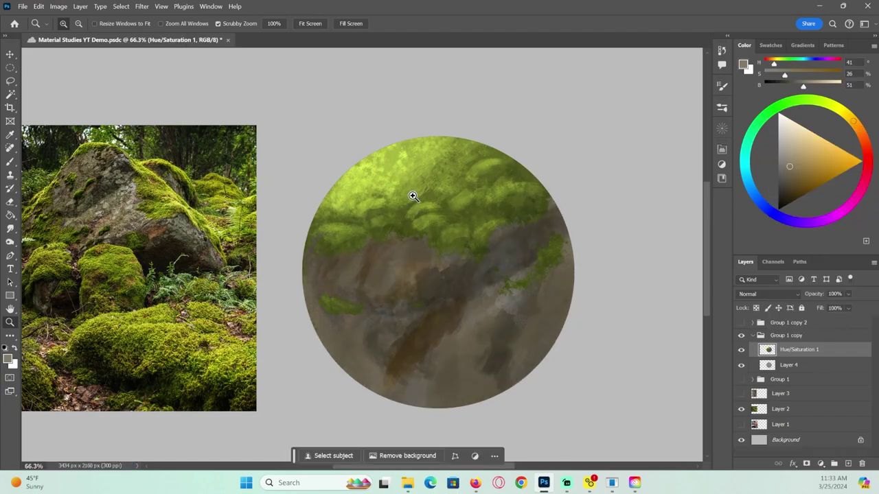
- Paint sampled light yellow along the moss's upper-left edge at 33 px
key("b")
left_click(353, 187, "alt")
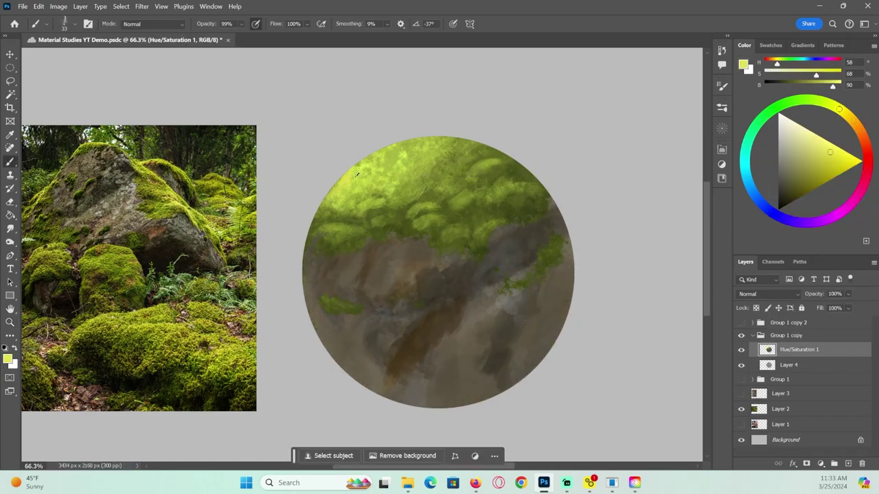
- With Layer 4 hidden, erase the sphere's upper-right and left edges using the Chalk 280 eraser at 83 px
key("e")
key("F5")
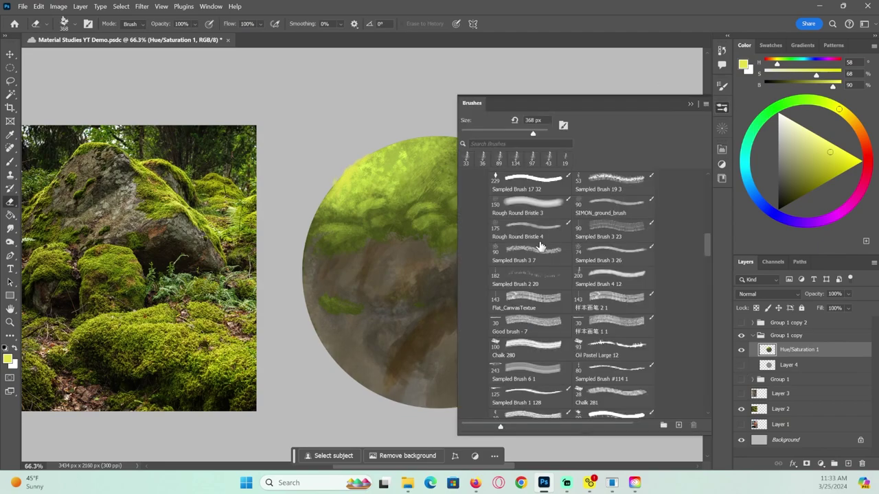
left_click(537, 355)
left_click(690, 104)
key("bracketleft")
left_click_drag(553, 197, 571, 243)
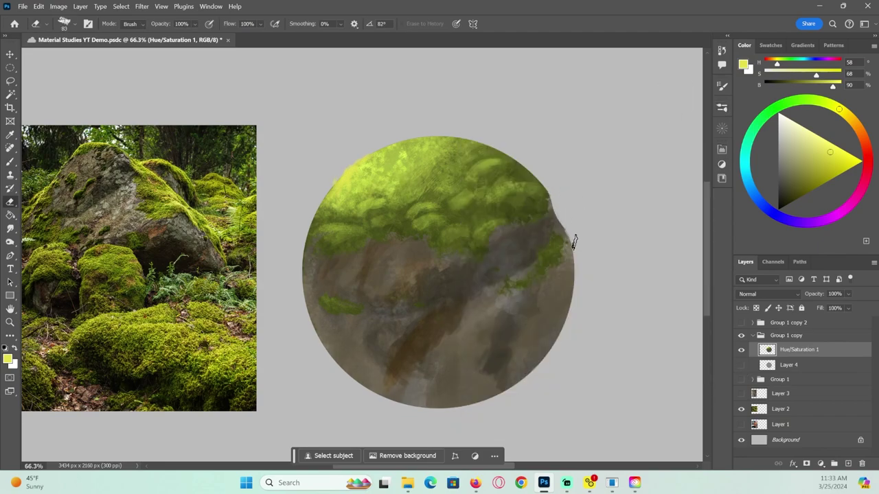
left_click_drag(316, 218, 300, 272)
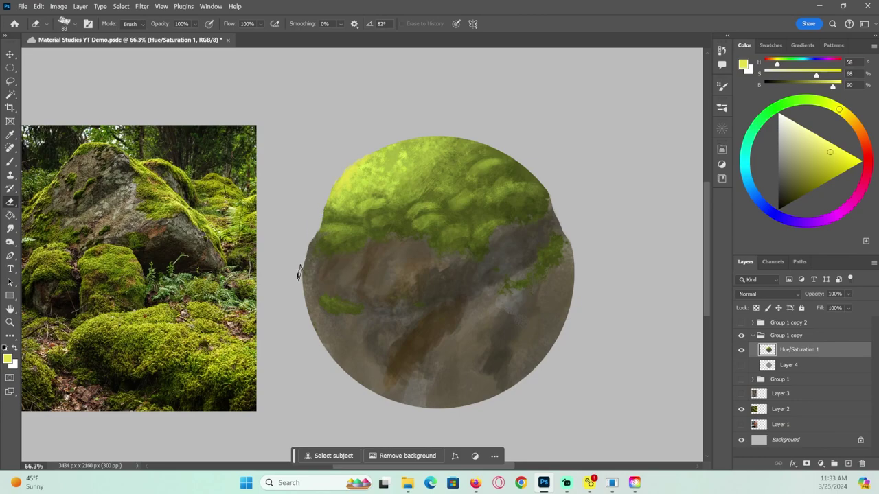
- Erase the lower, right and top edges of the sphere to give the rock an angular, irregular silhouette
mouse_move(315, 334)
left_mouse_down()
mouse_move(370, 388)
mouse_move(462, 410)
left_mouse_up()
left_click_drag(572, 235, 574, 299)
left_click_drag(548, 353, 526, 378)
left_click_drag(565, 323, 476, 405)
left_click_drag(474, 142, 548, 190)
left_click_drag(447, 132, 525, 177)
mouse_move(366, 154)
left_mouse_down()
mouse_move(319, 220)
mouse_move(379, 144)
mouse_move(541, 144)
left_mouse_up()
- Brush light yellow along the trimmed moss edge and pick a grass-like textured preset from the Nature brush folder
key("b")
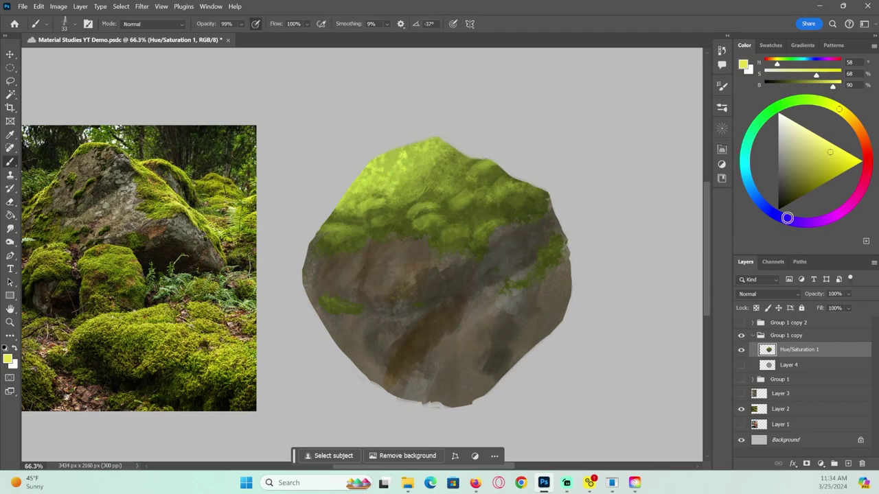
left_click_drag(377, 166, 344, 198)
left_click(722, 108)
left_click_drag(708, 222, 707, 271)
left_click(485, 222)
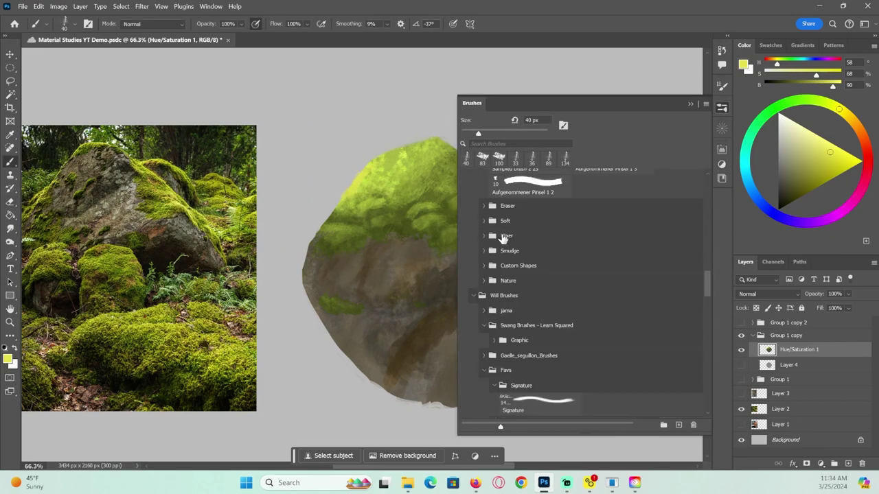
left_click(485, 281)
scroll(704, 261, "down", 5)
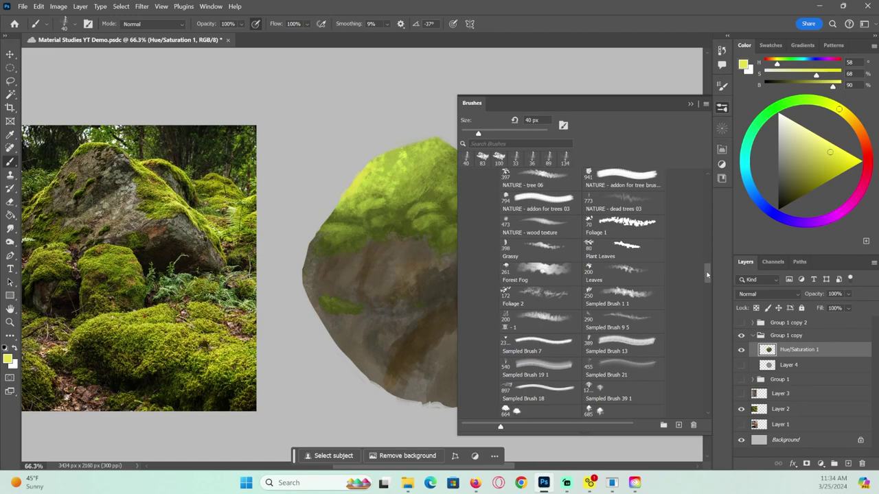
left_click(542, 318)
scroll(708, 273, "down", 1)
scroll(618, 295, "up", 4)
scroll(618, 295, "down", 1)
left_click(539, 302)
- Resize the textured brush and paint sampled greens over the left half of the moss
right_click(364, 169)
mouse_move(371, 172)
left_mouse_down()
mouse_move(364, 168)
mouse_move(357, 185)
left_mouse_up()
left_click(388, 161)
left_click(383, 162, "alt")
left_click(375, 213, "alt")
mouse_move(403, 214)
left_mouse_down()
mouse_move(350, 229)
mouse_move(379, 215)
mouse_move(349, 249)
mouse_move(335, 242)
left_mouse_up()
left_click(385, 215, "alt")
left_click(372, 202, "alt")
left_click(361, 222, "alt")
left_click(371, 218, "alt")
left_click(691, 104)
- Paint sampled greens with the textured brush over the middle and right moss at 74 px
mouse_move(425, 200)
left_mouse_down()
mouse_move(372, 203)
mouse_move(419, 190)
mouse_move(431, 202)
mouse_move(437, 183)
mouse_move(470, 170)
mouse_move(457, 204)
mouse_move(524, 187)
mouse_move(457, 179)
mouse_move(504, 203)
mouse_move(476, 219)
left_mouse_up()
left_click(388, 197, "alt")
left_click(418, 211, "alt")
left_click(526, 199, "alt")
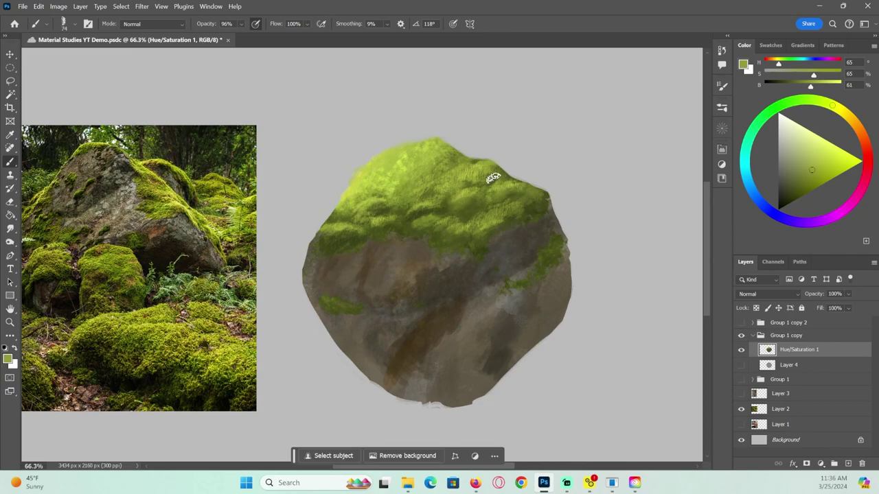
left_click_drag(534, 247, 500, 265)
left_click_drag(519, 224, 542, 223)
- Smudge the moss clumps at 73% strength, reducing the smudge brush to 32 px
key("s")
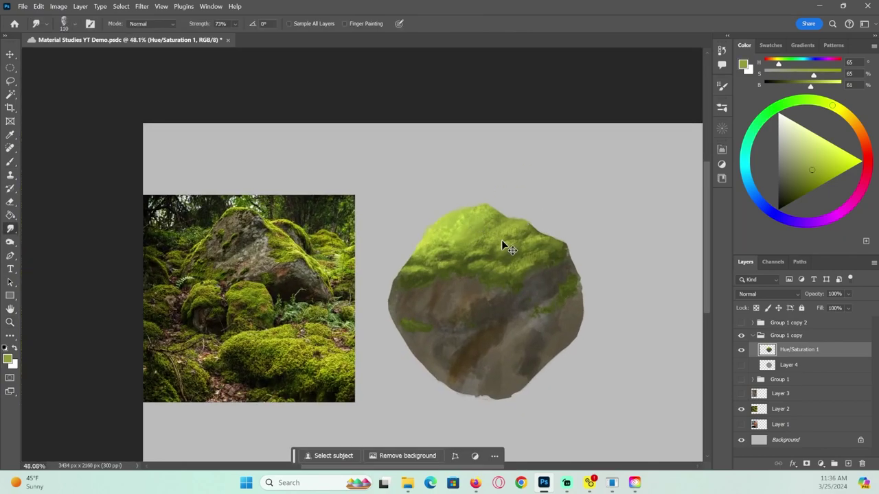
left_click_drag(500, 257, 470, 257)
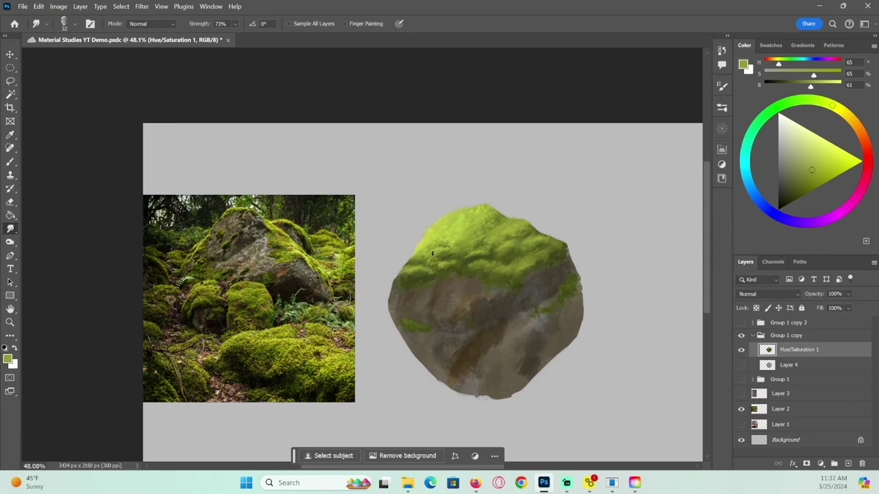
- Paint dark olive shadows along the lower edge of the moss at about 82 px
key("b")
left_click(557, 269, "alt")
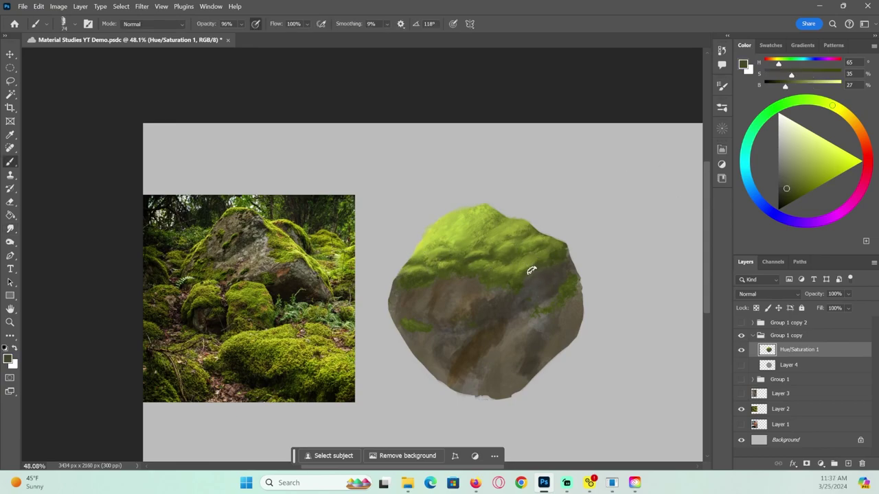
left_click_drag(573, 228, 585, 228)
left_click(527, 292, "alt")
mouse_move(496, 286)
left_mouse_down()
mouse_move(474, 278)
mouse_move(397, 282)
left_mouse_up()
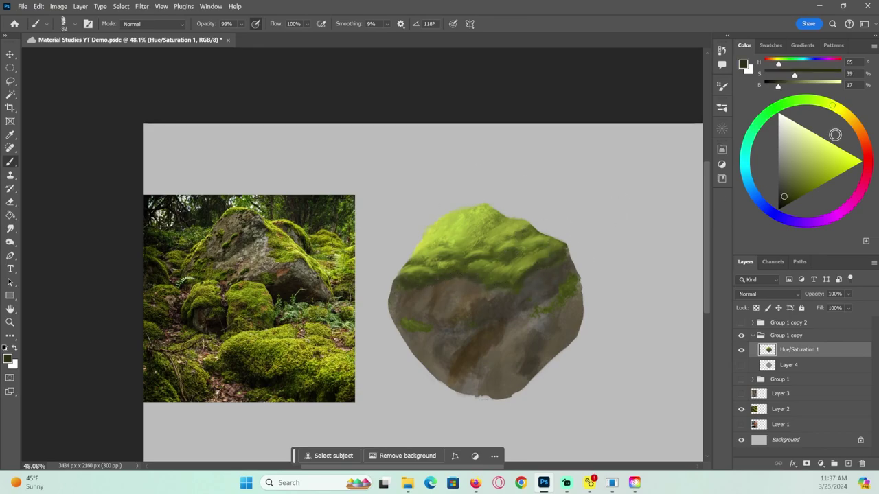
- Mix an ochre-brown tone and paint a muted patch into the bright upper moss
left_click(493, 235, "alt")
left_click(475, 235, "alt")
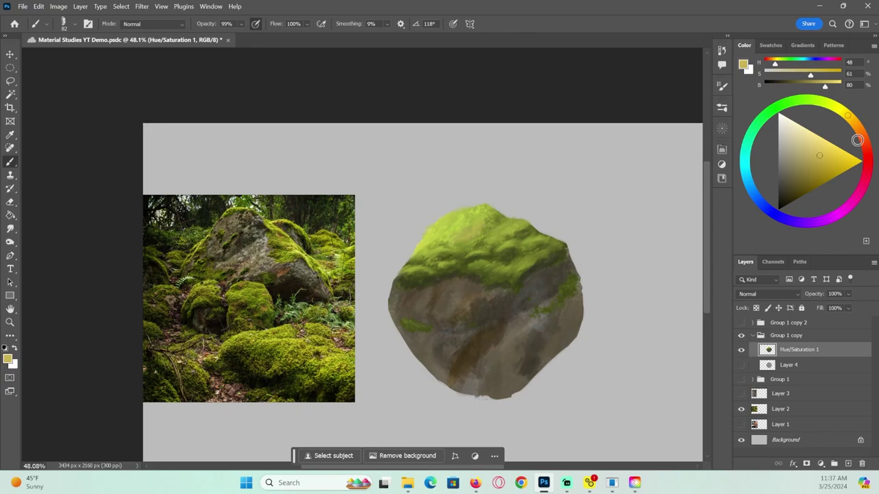
left_click(853, 123)
left_click(805, 181)
left_click_drag(469, 239, 487, 225)
left_click(478, 227, "alt")
left_click(512, 279, "alt")
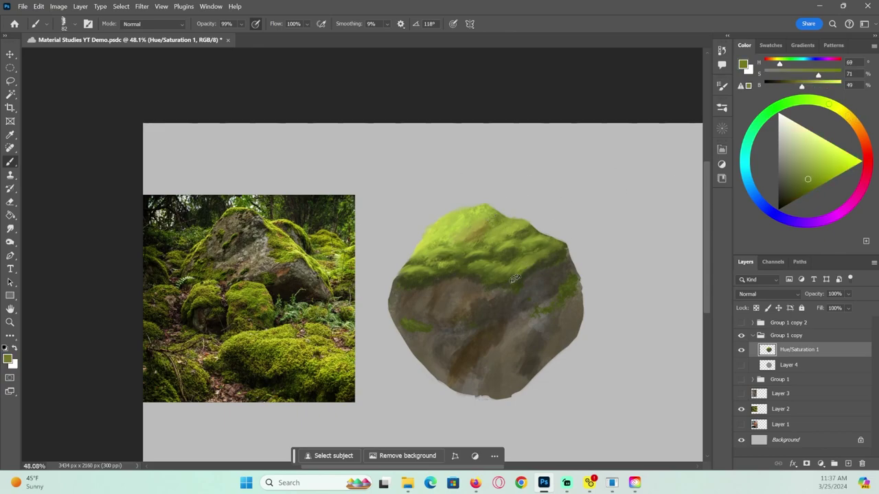
- Sample a stone colour and choose a different brush preset from the brush library for the rock surface
key("z")
left_click_drag(519, 318, 482, 321)
left_click_drag(504, 276, 546, 332)
key("b")
right_click(546, 320, "alt")
left_click(546, 323, "alt")
left_click(721, 108)
left_click(492, 267)
left_click_drag(708, 283, 708, 259)
left_click(536, 303)
left_click(691, 105)
- Paint sampled grey strokes on the dark stone under the right side of the moss at 59 px
left_click(551, 336, "alt")
right_click(559, 307, "alt")
left_click_drag(544, 296, 541, 316)
left_click(551, 313, "alt")
right_click(568, 291)
left_click_drag(587, 295, 597, 302)
left_click(570, 293)
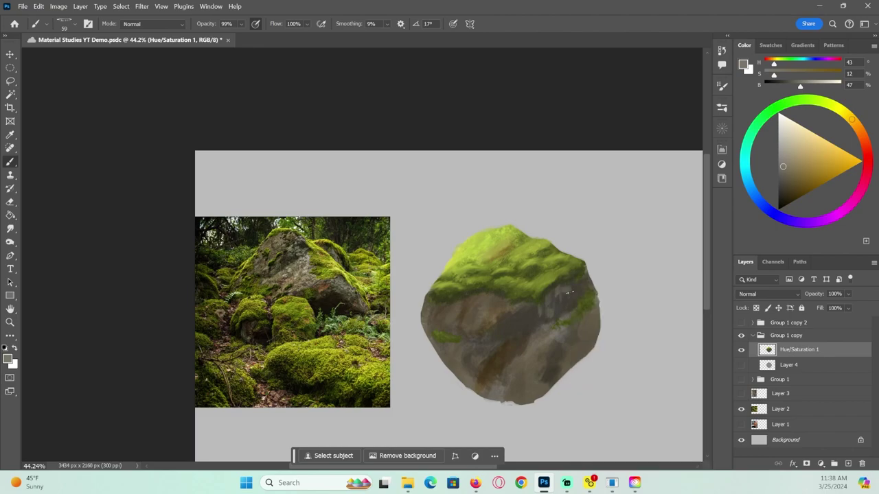
- Paint near-black crevices between the grey facets on the right and middle of the stone at 34 px
left_click_drag(776, 180, 778, 195)
right_click(513, 311, "alt")
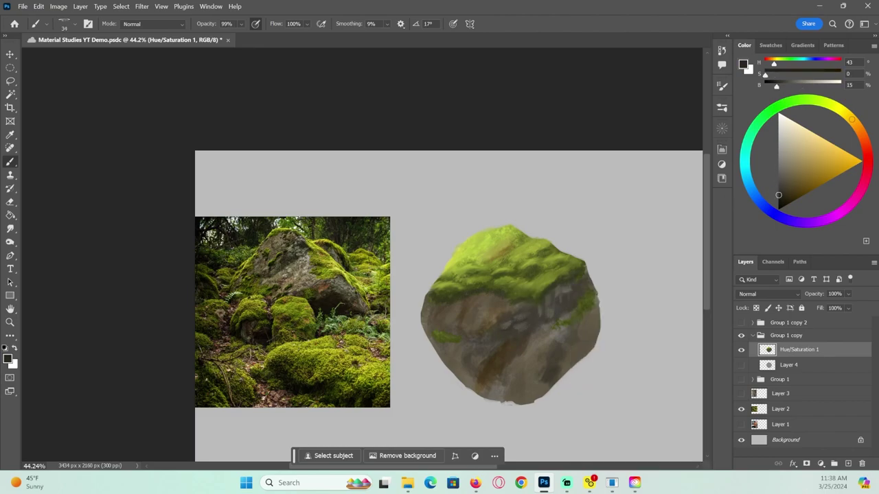
left_click(574, 294, "alt")
left_click_drag(581, 295, 588, 290)
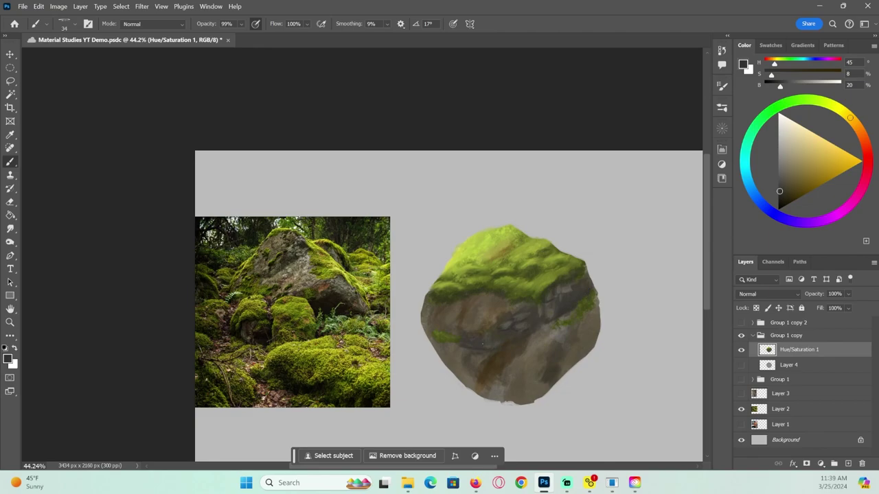
- Rework the left stone face and the dark band with sampled brown and grey strokes, using a brush up to 96 px
left_click(453, 310, "alt")
right_click(456, 306, "alt")
left_click(790, 170)
left_click_drag(456, 301, 474, 299)
left_click(578, 289, "alt")
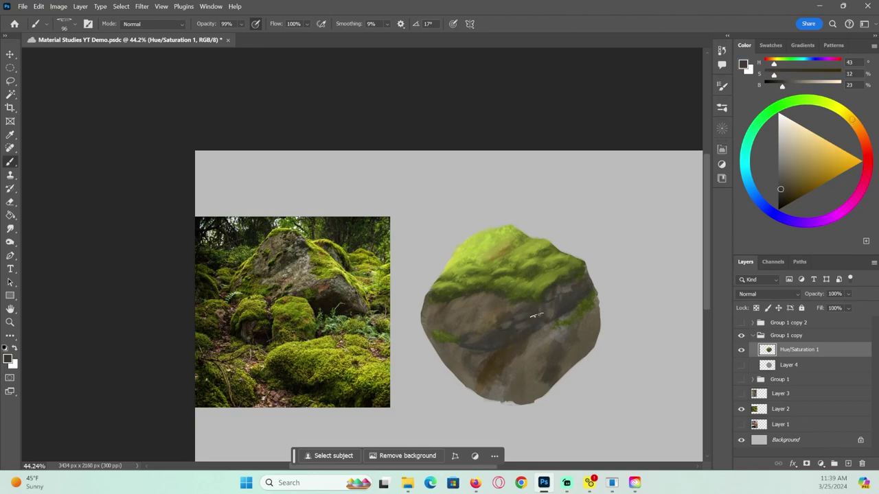
left_click(539, 309, "alt")
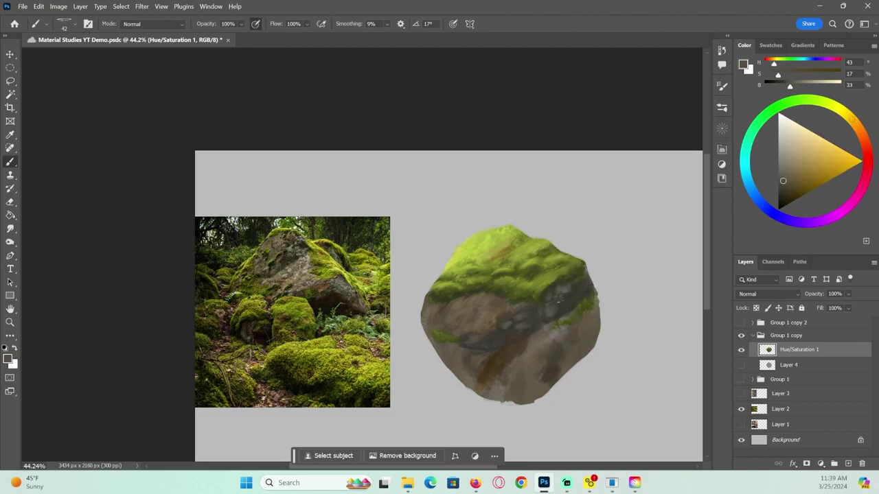
- Paint pale grey facets in the middle and lower right of the stone using H 43, S 9, B 67 at 42 px
left_click(504, 323, "alt")
left_click(809, 86)
left_click(772, 75)
left_click(815, 86)
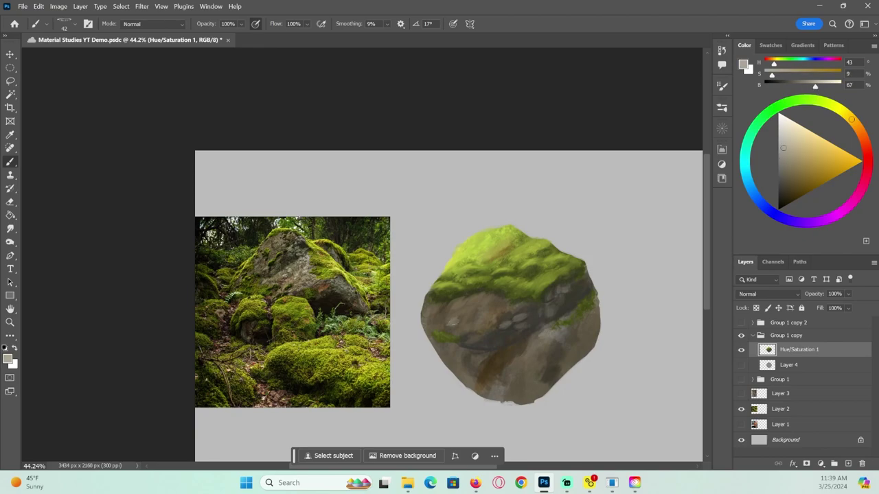
left_click(568, 345, "alt")
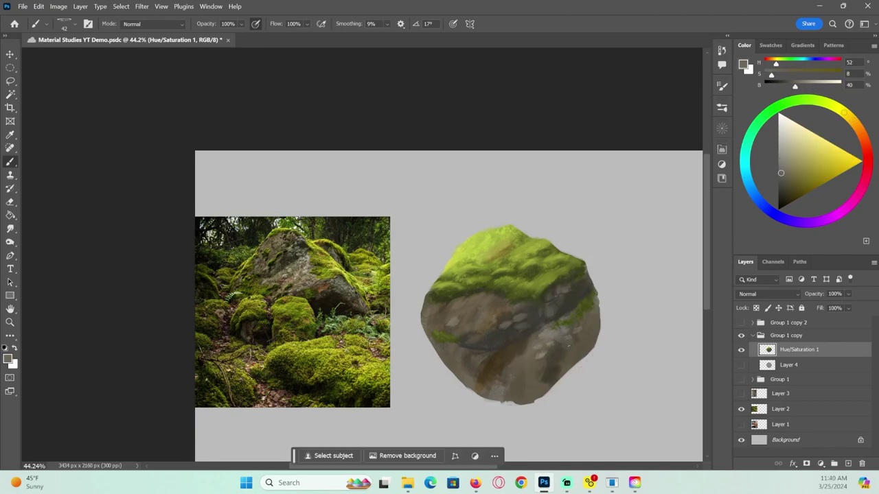
- Paint a warm tan patch on the lower stone, blend it with sampled browns, and smudge the stone at 99 px
left_click(502, 354, "alt")
left_click(825, 85)
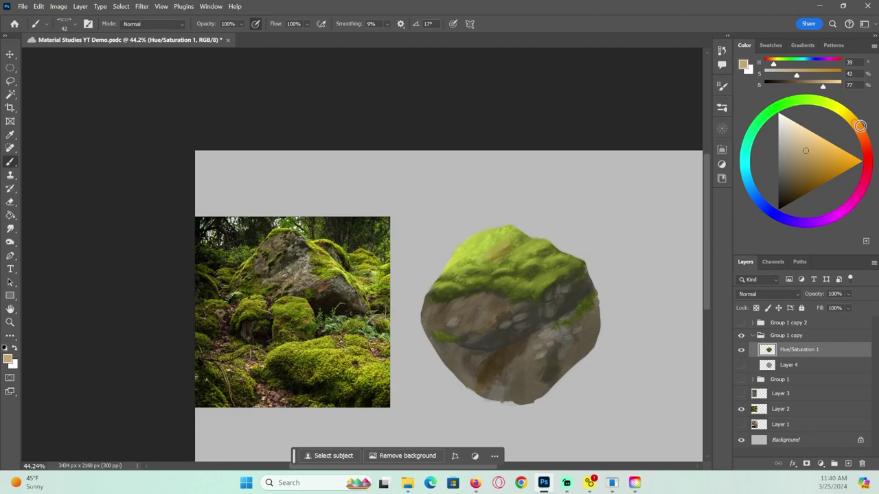
left_click_drag(859, 126, 859, 129)
mouse_move(489, 364)
left_mouse_down()
mouse_move(519, 349)
mouse_move(497, 366)
mouse_move(512, 346)
left_mouse_up()
left_click(517, 349, "alt")
left_click(483, 366, "alt")
left_click(500, 349, "alt")
left_click(524, 341, "alt")
key("r")
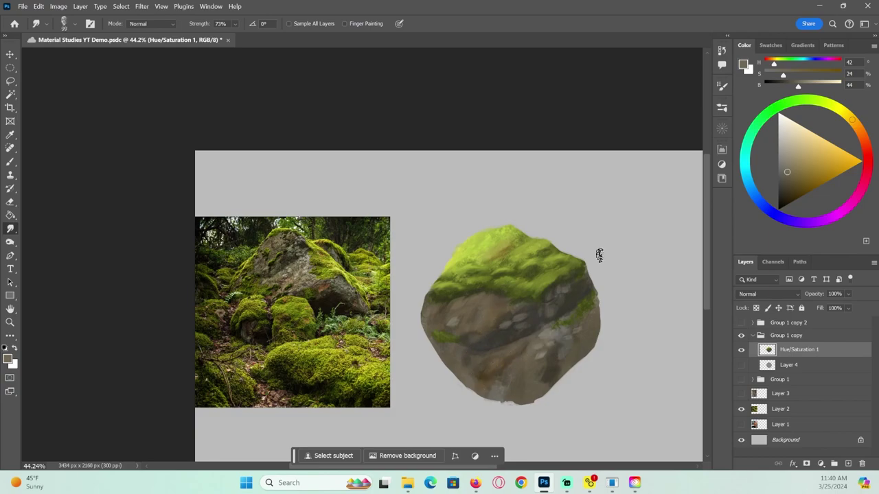
- Paint two small green moss tufts on the left stone face at 81 px and shade them with dark olive
key("b")
left_click(514, 270, "alt")
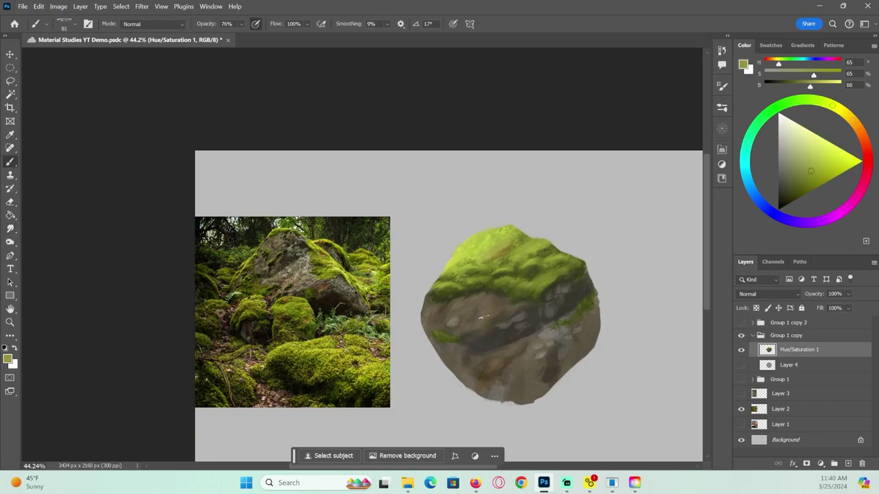
left_click(514, 284, "alt")
left_click_drag(503, 309, 488, 317)
left_click(503, 297, "alt")
left_click_drag(784, 87, 775, 87)
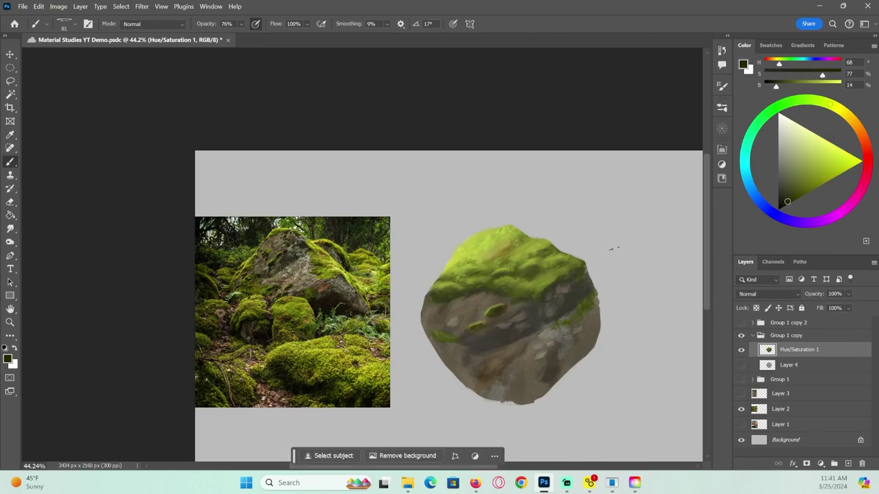
left_click(507, 309, "alt")
left_click(502, 307, "alt")
left_click_drag(505, 302, 471, 328)
- Switch to another brush preset at 32 px and paint light and dark green accents on the tufts and left moss
left_click(722, 107)
left_click(613, 215)
left_click(477, 284, "alt")
left_click(471, 327)
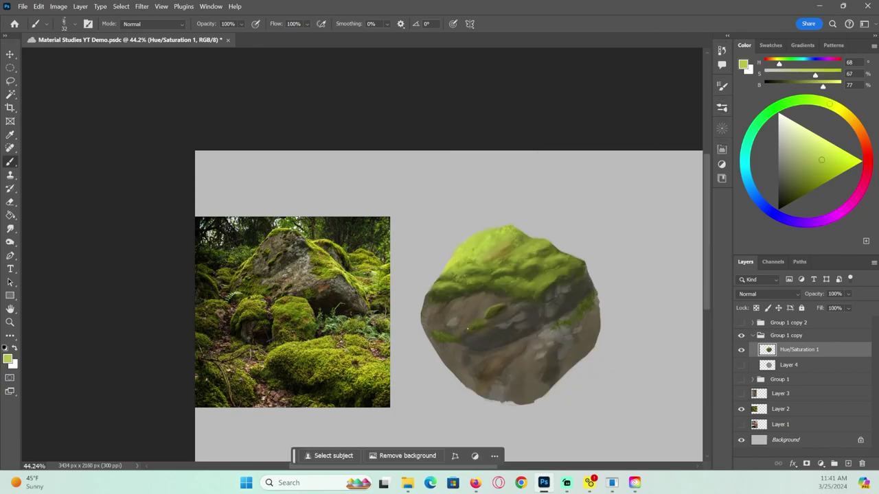
left_click(450, 262, "alt")
left_click(440, 291, "alt")
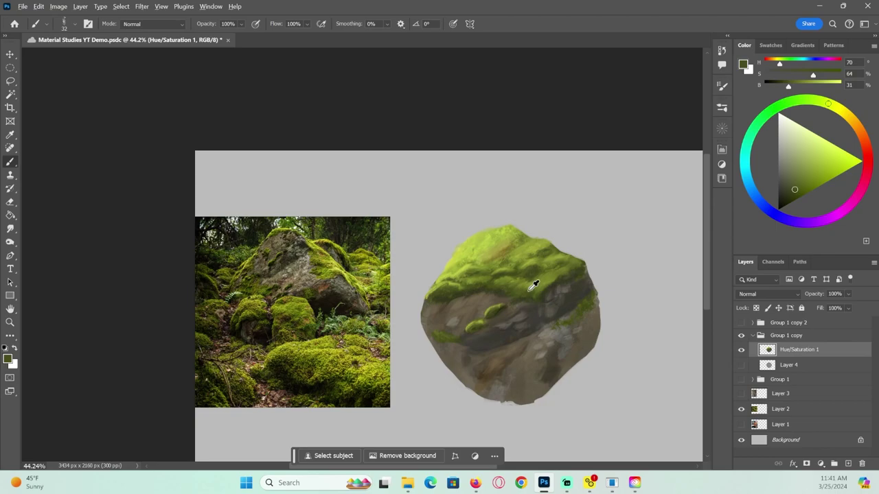
- Paint sampled greens over the brownish patch in the upper moss, reducing the brush to 26 px
left_click(506, 266, "alt")
left_click_drag(510, 237, 500, 253)
left_click(481, 260, "alt")
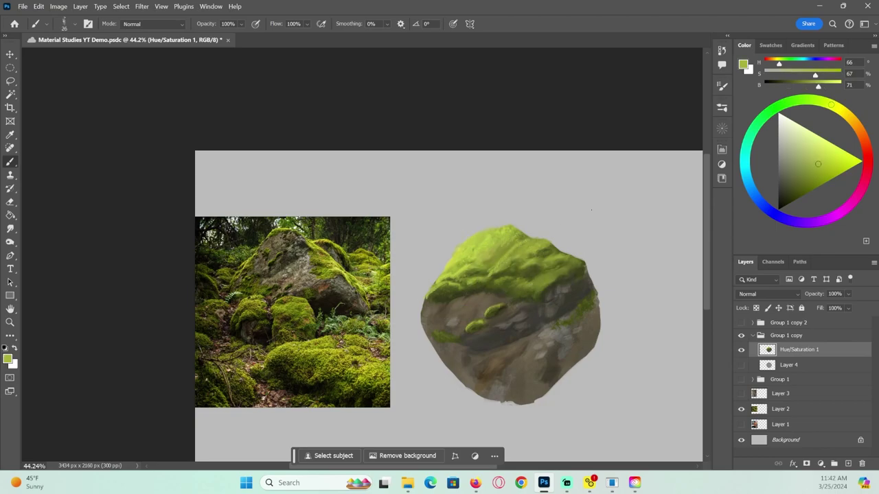
- Lock the layer's transparent pixels and burn the rock's underside and right side in the Shadows range at 50% exposure
left_click(10, 242)
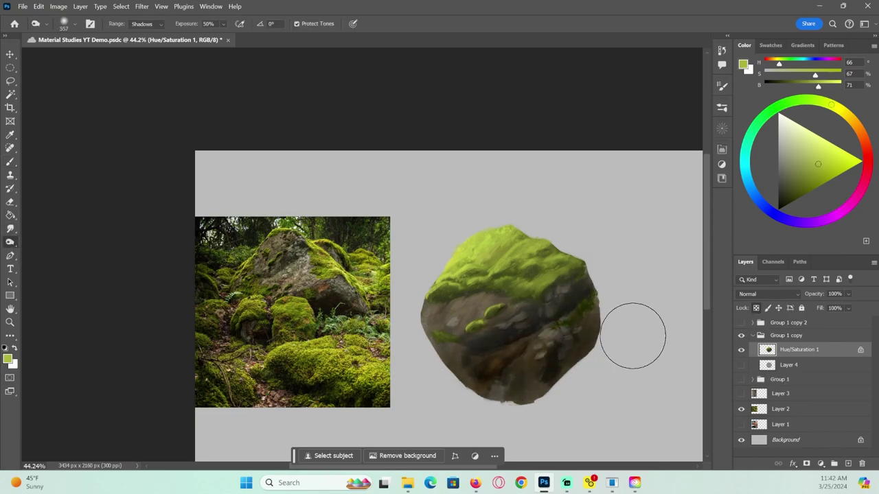
- Set the Sponge tool to Desaturate at 50% flow, then paint sampled grey-brown tones over the rock's left stone face at 86 px
key("shift+o")
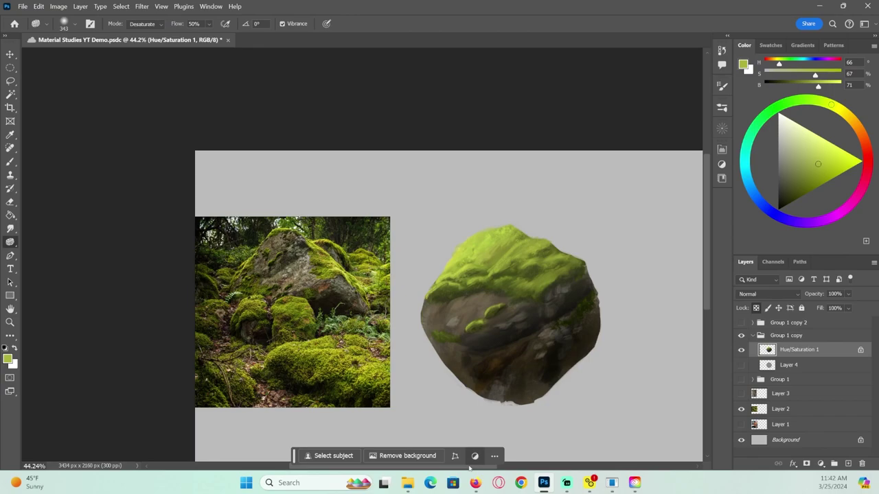
key("b")
left_click(458, 317, "alt")
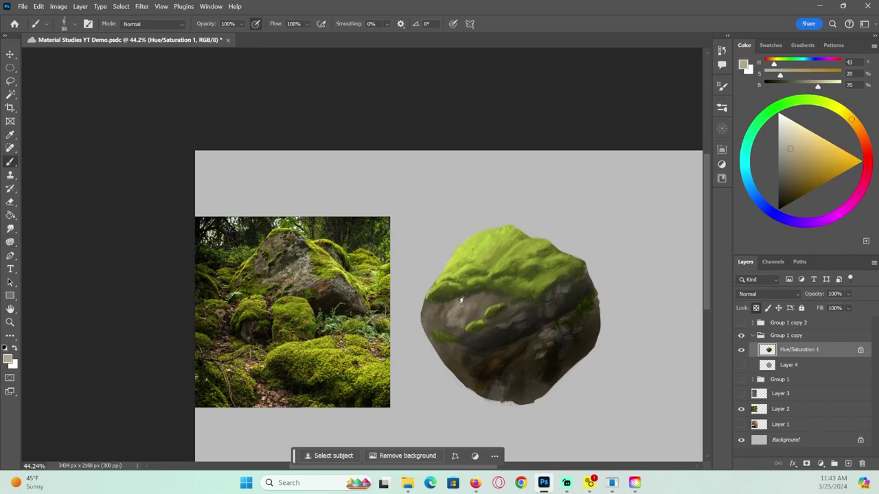
left_click(433, 288, "alt")
left_click(456, 312, "alt")
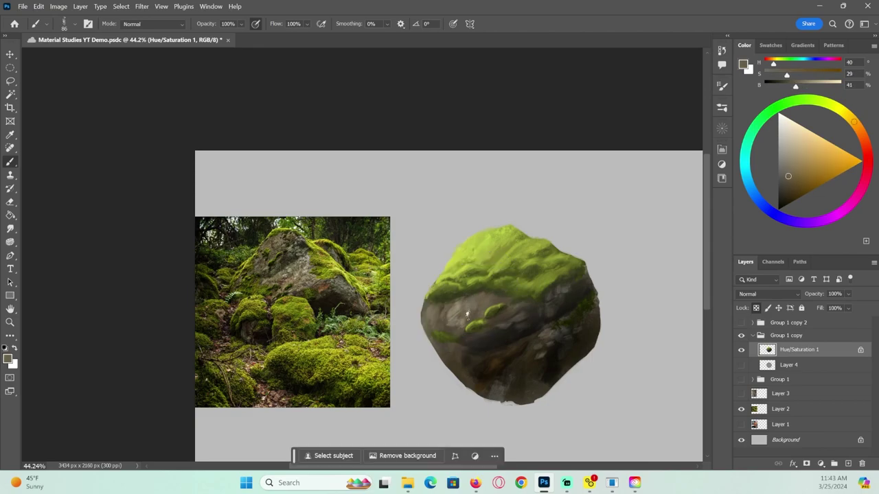
left_click(455, 336, "alt")
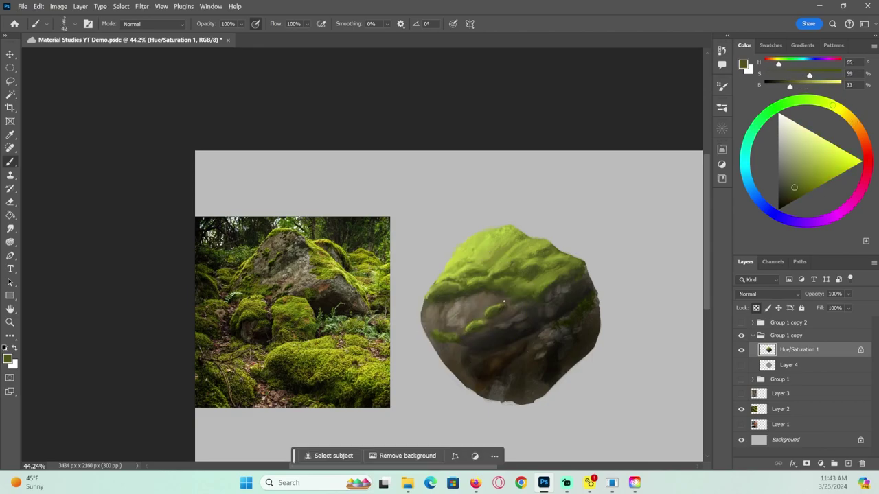
- Paint sampled dark browns around the moss tufts and over the rock's lower facets with an 82 px brush
left_click(493, 314, "alt")
left_click(487, 343, "alt")
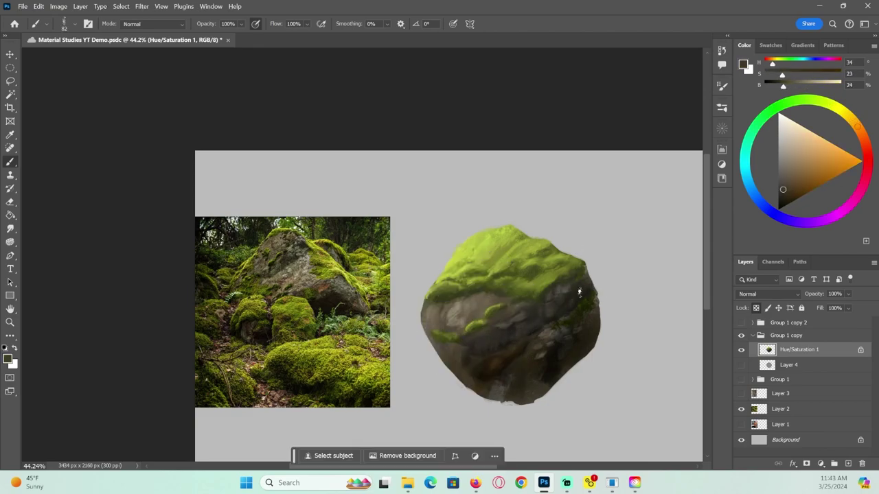
left_click(545, 367, "alt")
left_click(457, 345, "alt")
left_click(532, 359, "alt")
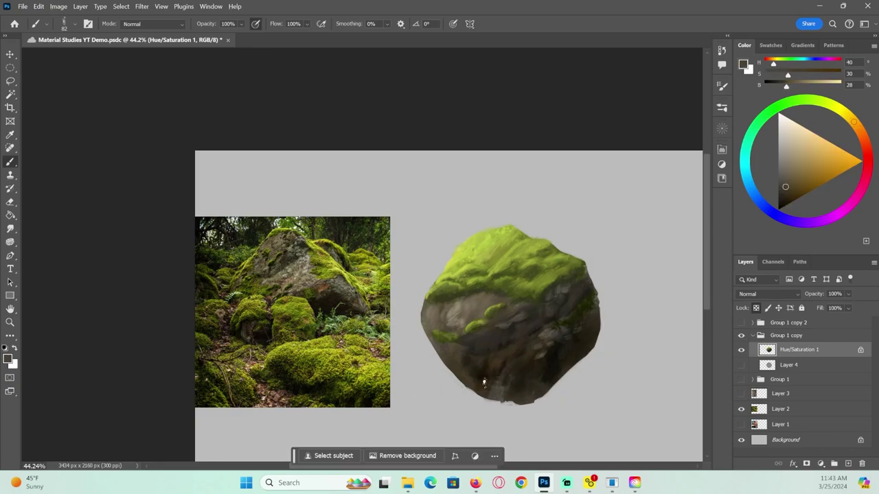
key("z")
key("ctrl+minus")
key("ctrl+minus")
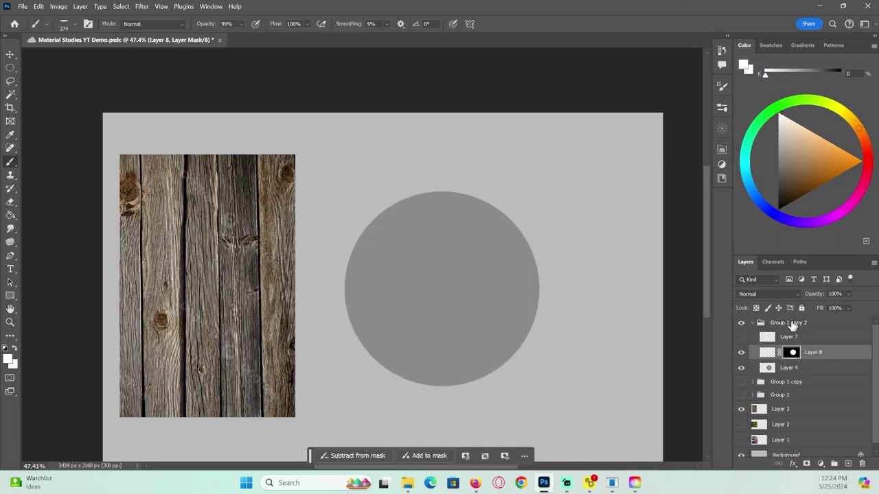
- Target Layer 8's pixels instead of its mask and cover the circle with curved brown strokes at 274 px
left_click(767, 353)
left_click_drag(374, 210, 443, 386)
mouse_move(425, 196)
left_mouse_down()
mouse_move(496, 249)
mouse_move(518, 336)
left_mouse_up()
left_click_drag(361, 250, 386, 378)
left_click_drag(394, 220, 427, 416)
left_click_drag(439, 203, 479, 420)
left_click_drag(487, 206, 523, 357)
left_click_drag(394, 237, 476, 456)
left_click_drag(474, 249, 520, 356)
- Blend the circle's brown base with sampled tones in curved strokes, reducing the brush to 251 px
left_click(392, 250, "alt")
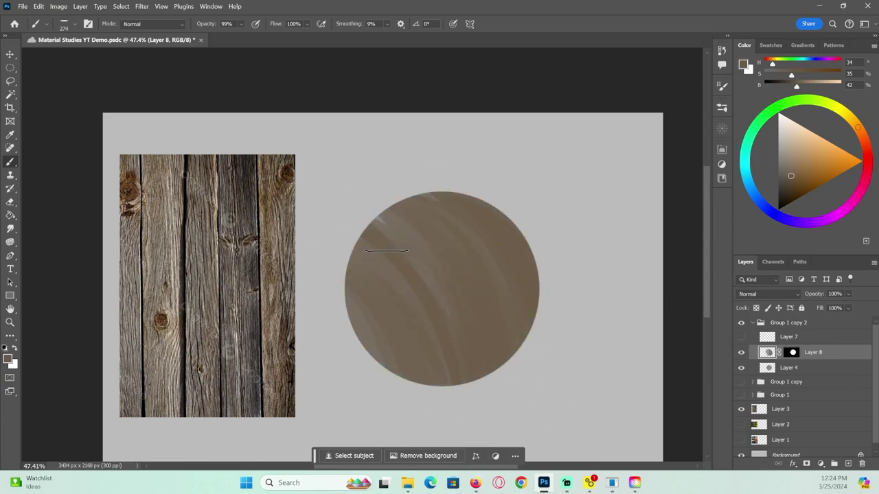
left_click_drag(392, 250, 411, 296)
left_click_drag(392, 213, 515, 456)
left_click_drag(405, 206, 484, 302)
right_click(481, 296, "alt")
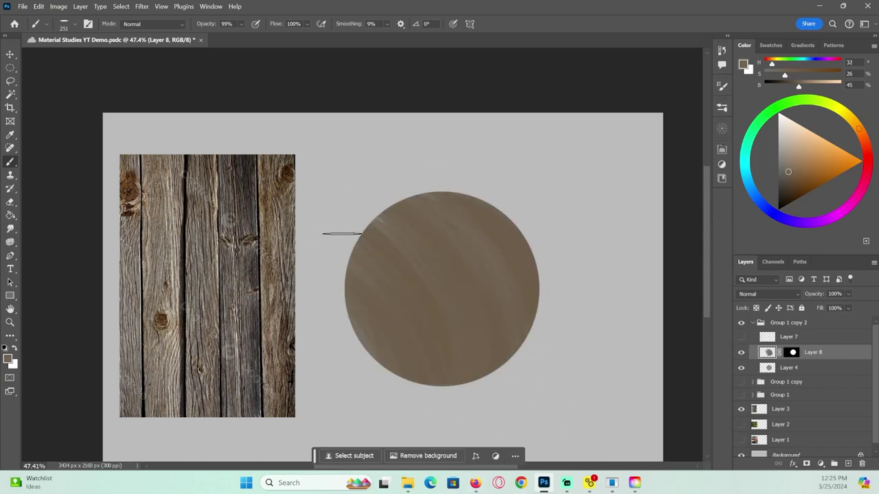
- Draw thin curved plank divisions across the circle in dark grey with a 4 px brush angled at -123°
left_click(776, 186)
right_click(438, 274, "alt")
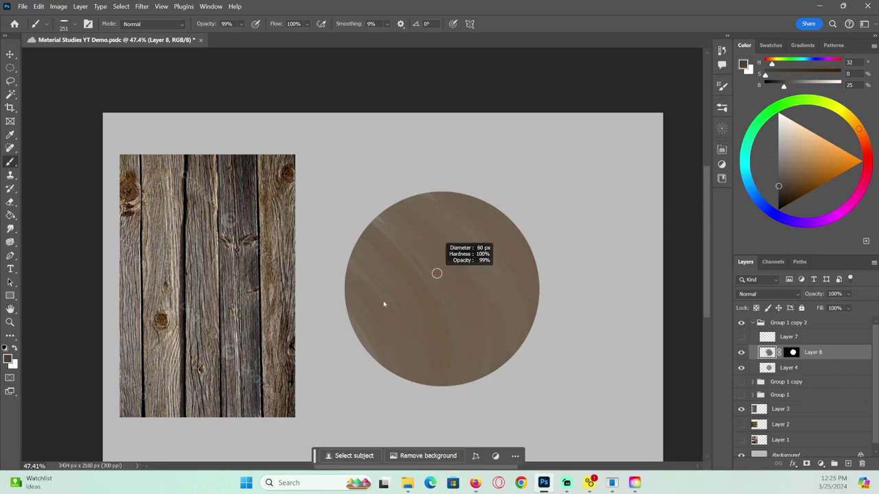
left_click(722, 108)
left_click(721, 108)
key("e")
right_click(552, 275)
key("b")
right_click(592, 257)
left_click_drag(617, 287, 651, 282)
left_click_drag(440, 213, 509, 336)
key("ctrl+z")
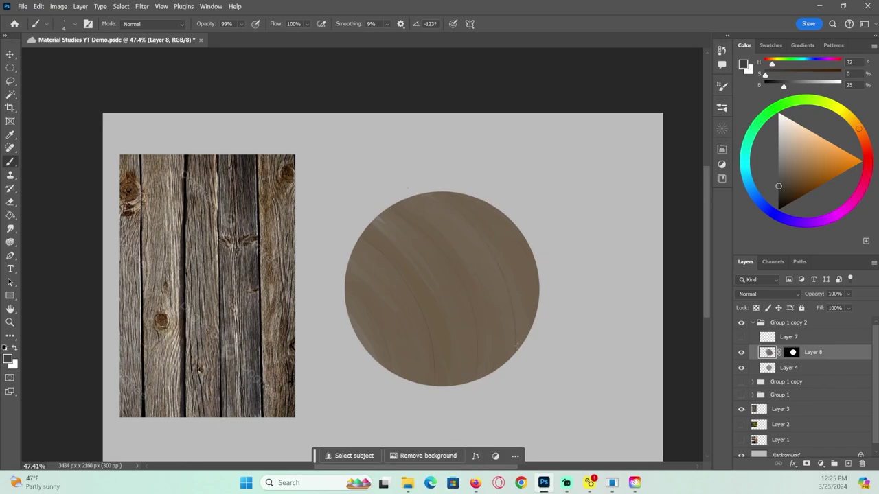
- Choose the Hard Round 20 1 brush with pressure-controlled opacity and paint a curved dark grey plank through the circle at 161 px
left_click(722, 107)
left_click_drag(708, 248, 708, 238)
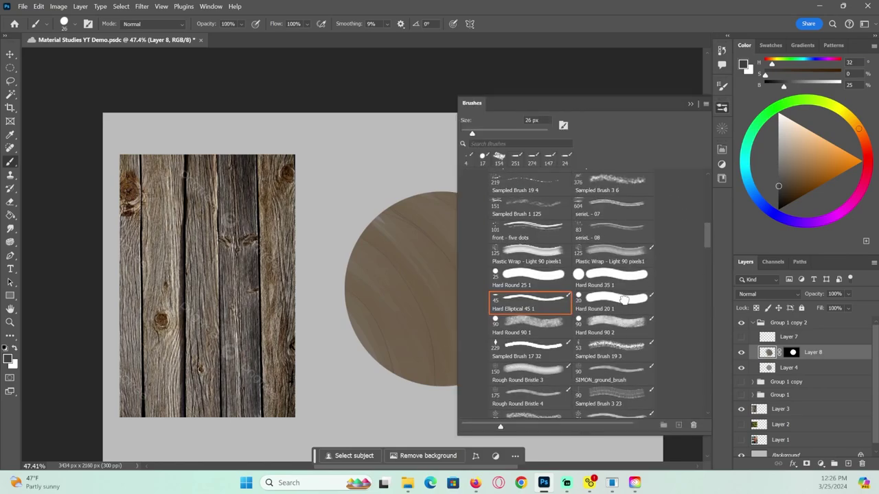
left_click(624, 300)
left_click(722, 107)
left_click(255, 24)
left_click_drag(432, 203, 467, 282)
left_click_drag(371, 228, 457, 384)
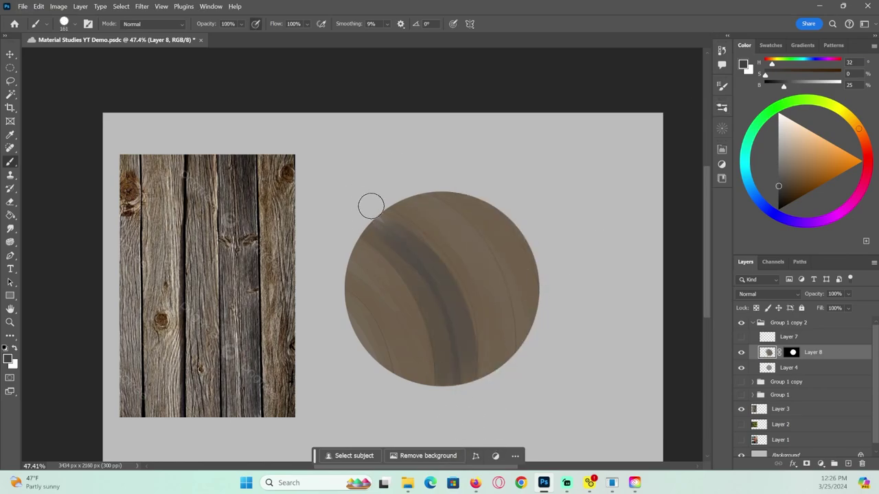
left_click(384, 226, "alt")
left_click_drag(445, 271, 469, 399)
left_click_drag(397, 225, 481, 392)
- Paint the outer planks a lighter grey-brown and clean up the dark plank's edge with a sampled brown
left_click(786, 162)
left_click_drag(405, 198, 492, 335)
key("ctrl+z")
mouse_move(452, 193)
left_mouse_down()
mouse_move(526, 278)
mouse_move(521, 336)
left_mouse_up()
left_click(404, 311, "alt")
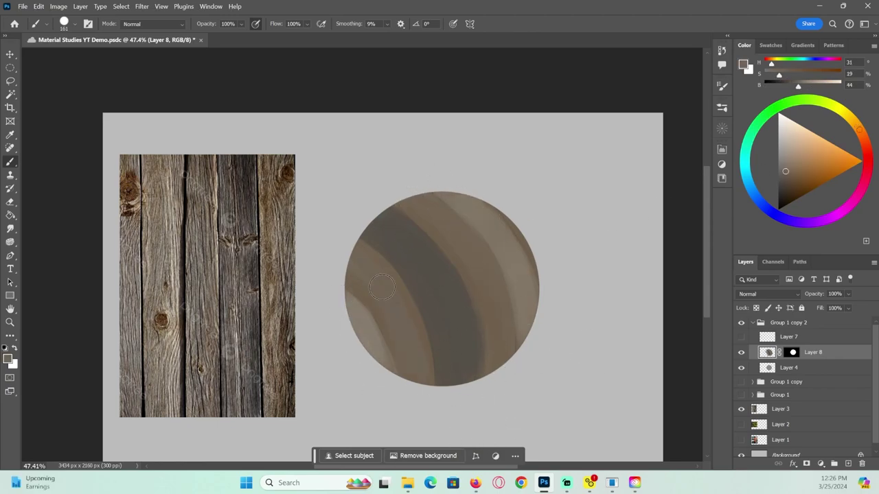
left_click_drag(485, 335, 462, 350)
- Paint dark brown wood knots at the middle and bottom of the dark plank and near the top of the adjacent brown plank
left_click(780, 184)
left_click_drag(416, 290, 412, 291)
left_click(434, 288, "alt")
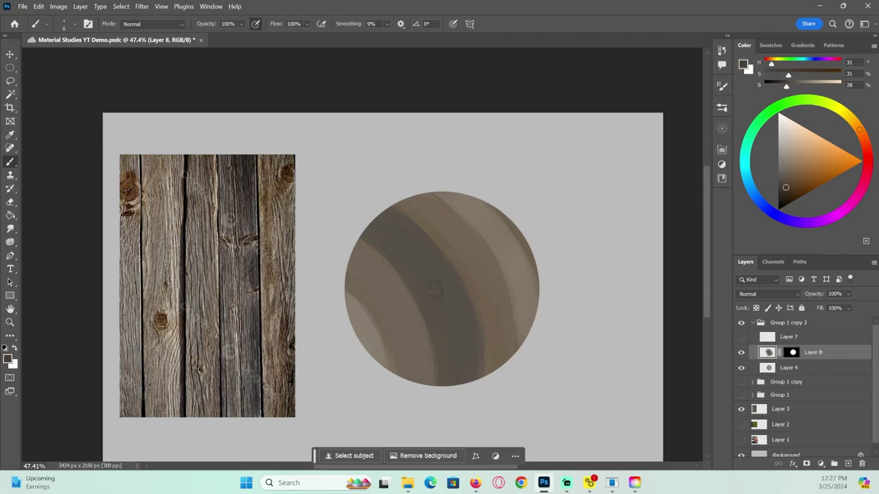
left_click_drag(429, 289, 440, 286)
left_click_drag(454, 323, 450, 323)
left_click_drag(449, 365, 453, 367)
left_click_drag(443, 217, 438, 222)
mouse_move(788, 75)
left_mouse_down()
mouse_move(805, 77)
mouse_move(796, 88)
left_mouse_up()
left_click_drag(443, 222, 446, 224)
- Pick a light brown and paint a highlight along the upper part of the dark plank's right edge
left_click_drag(796, 87, 823, 87)
left_click(792, 162)
left_click_drag(397, 205, 454, 261)
- Switch to another brush preset at 30 px and 38% flow and paint pale highlights along both edges of the dark plank
left_click(722, 108)
scroll(613, 232, "up", 5)
left_click(613, 232)
left_click(722, 108)
right_click(479, 289, "alt")
left_click_drag(787, 74, 775, 75)
mouse_move(399, 207)
left_mouse_down()
mouse_move(468, 283)
mouse_move(482, 378)
left_mouse_up()
left_click_drag(435, 239, 460, 268)
left_click_drag(822, 87, 817, 86)
mouse_move(364, 237)
left_mouse_down()
mouse_move(393, 264)
mouse_move(435, 349)
left_mouse_up()
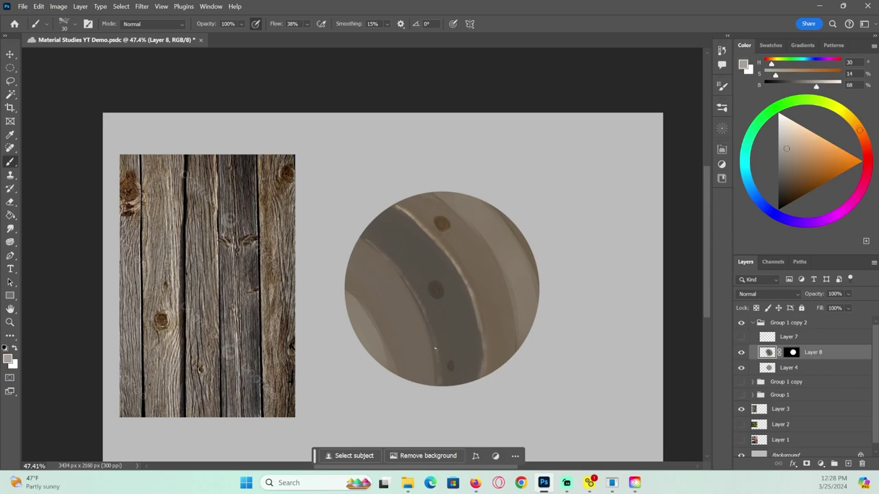
- Paint sampled light edge highlights on the right-hand planks and along the lower right edge of the dark plank
left_click(483, 219, "alt")
left_click(412, 206, "alt")
left_click_drag(492, 249, 511, 298)
left_click_drag(503, 219, 539, 287)
left_click_drag(466, 293, 475, 374)
left_click_drag(470, 316, 475, 342)
- Set the brush opacity to 76% and paint light edge highlights along the seams of the left planks
key("7")
key("6")
left_click_drag(453, 271, 464, 297)
left_click_drag(353, 293, 396, 369)
left_click_drag(375, 250, 394, 271)
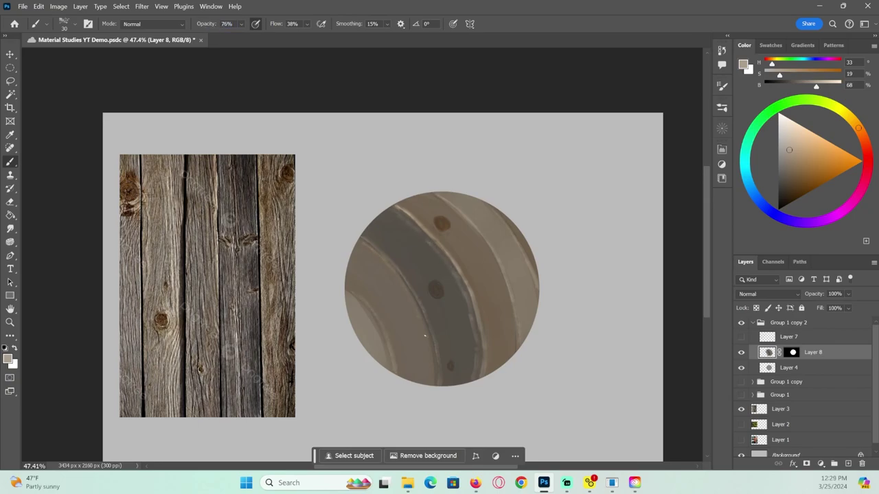
- Paint dark brown shadows along the dark plank's right seam, darkening the color for the upper stretch
left_click(485, 368, "alt")
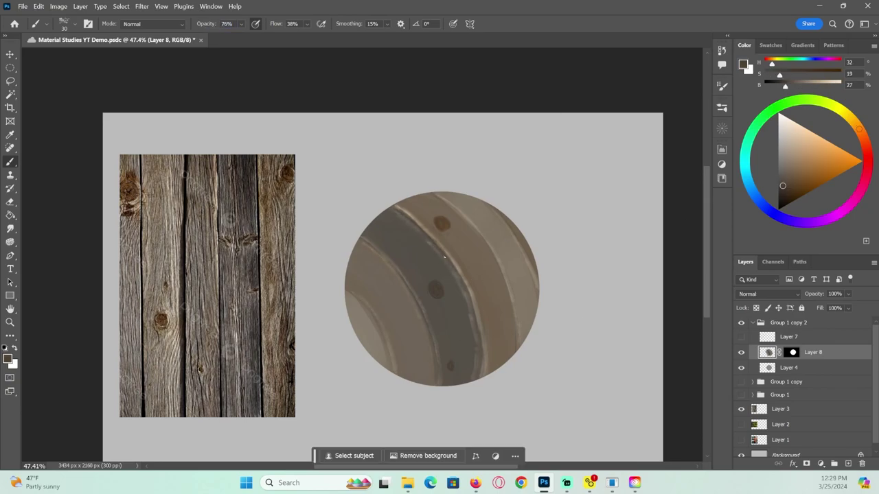
left_click_drag(468, 301, 482, 371)
left_click_drag(786, 87, 772, 87)
left_click_drag(392, 206, 415, 222)
- Set the color to 32% saturation and 13% brightness and paint dark lines along the remaining seams and beside the middle knot
left_click_drag(779, 76, 790, 76)
left_click_drag(773, 87, 775, 87)
left_click_drag(413, 221, 436, 244)
mouse_move(456, 210)
left_mouse_down()
mouse_move(504, 279)
mouse_move(517, 355)
left_mouse_up()
mouse_move(370, 246)
left_mouse_down()
mouse_move(400, 273)
mouse_move(426, 321)
mouse_move(438, 386)
left_mouse_up()
left_click_drag(430, 275, 425, 278)
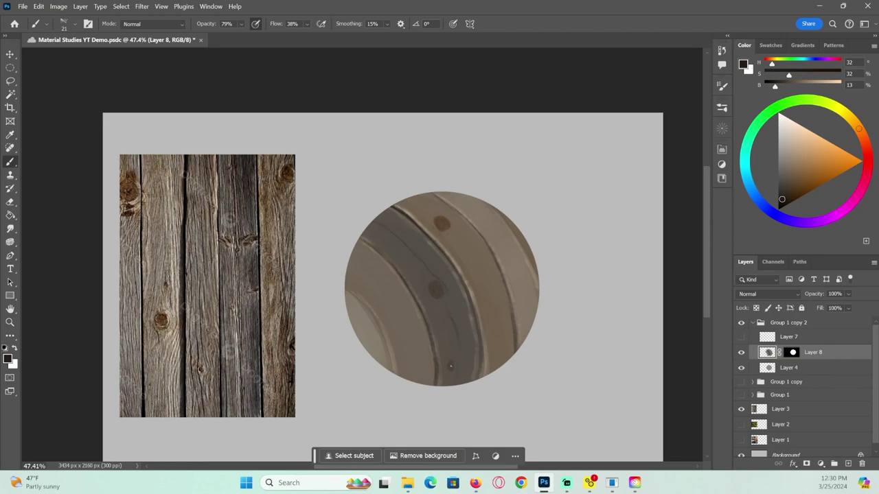
- Switch to a fine 6 px brush preset with pressure-controlled opacity and draw dark and light grey grain lines along the dark plank
left_click(722, 108)
left_click(530, 208)
left_click(722, 108)
left_click_drag(467, 298, 467, 302)
left_click(255, 24)
left_click(784, 158)
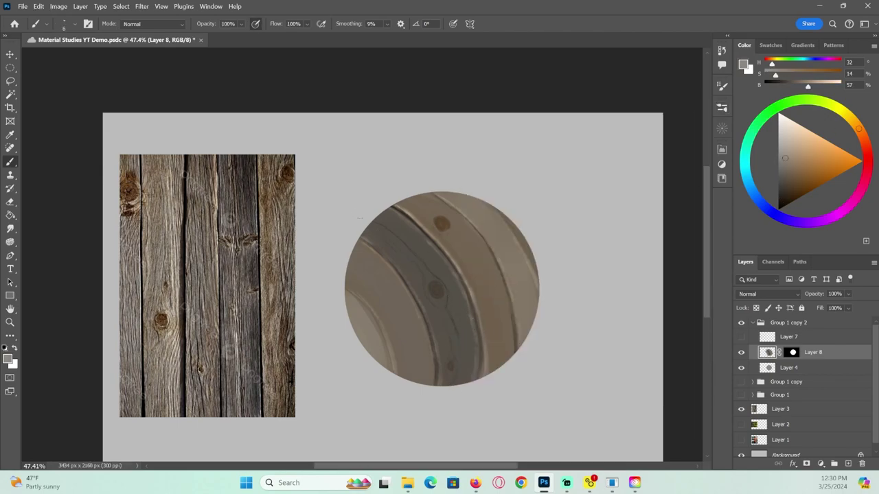
left_click_drag(432, 275, 460, 362)
mouse_move(382, 235)
left_mouse_down()
mouse_move(442, 291)
mouse_move(431, 295)
mouse_move(440, 277)
mouse_move(471, 349)
left_mouse_up()
- Draw sampled brown grain lines on the dark plank and the plank to its left, resizing the brush to 20 and 11 px
right_click(465, 289, "alt")
left_click(465, 289, "alt")
left_click(462, 279, "alt")
left_click_drag(464, 282, 475, 327)
right_click(466, 306, "alt")
left_click(437, 349, "alt")
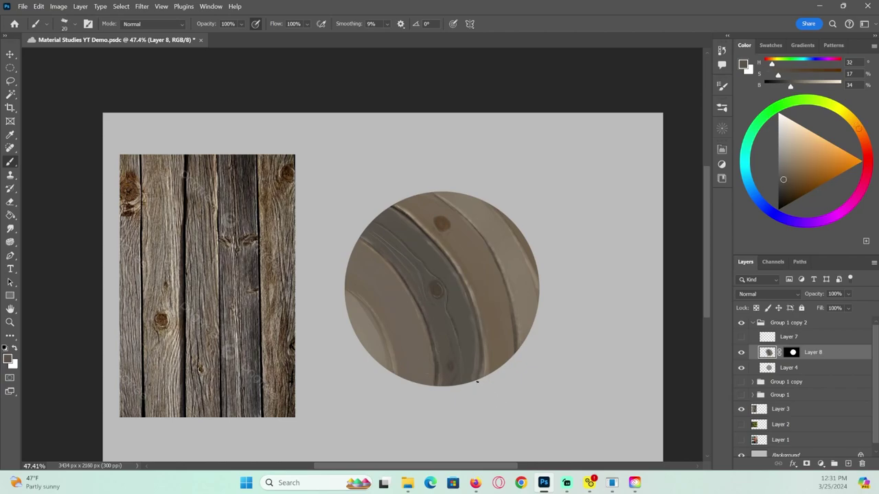
right_click(424, 294, "alt")
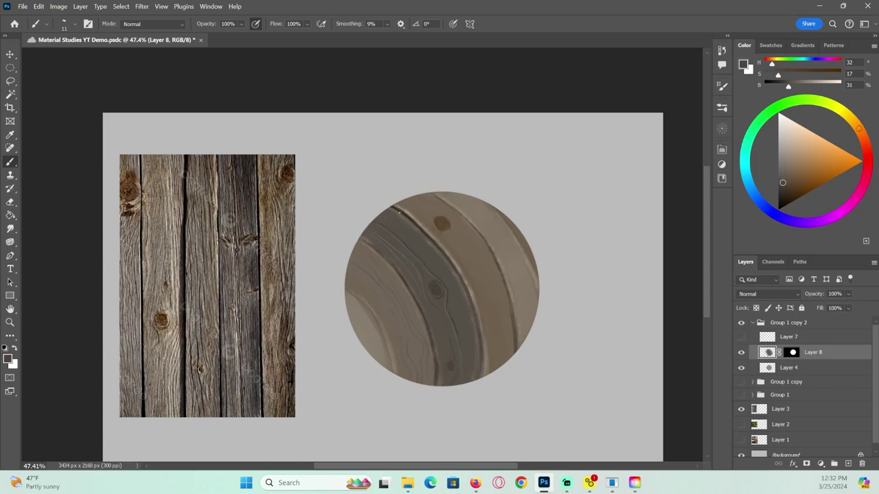
- Paint black notches at the seam ends on Layer 8's mask at 19 px and hide Layer 4
left_click(792, 353)
key("bracketright")
key("x")
left_click_drag(392, 206, 395, 208)
left_click(743, 368)
left_click_drag(361, 237, 360, 234)
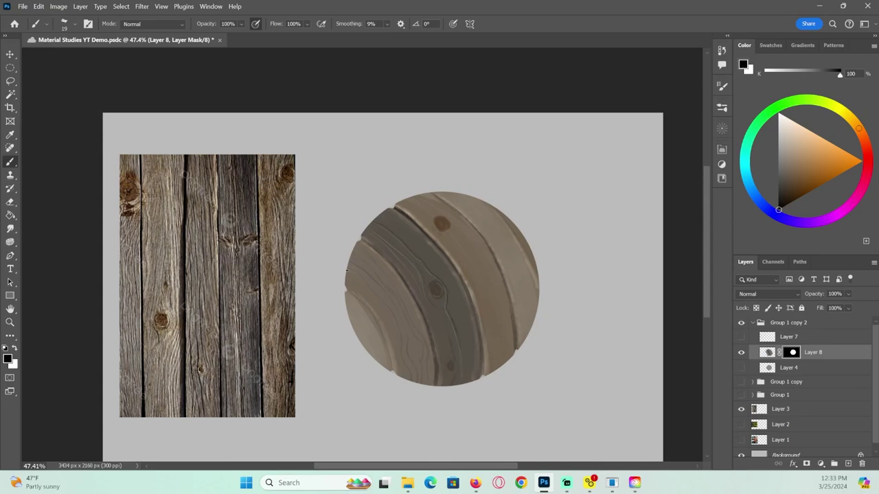
- Return to Layer 8's pixels, add light grain lines at 11 px and shade the dark plank's right edge dark brown at 36 px
key("ctrl+2")
key("bracketleft")
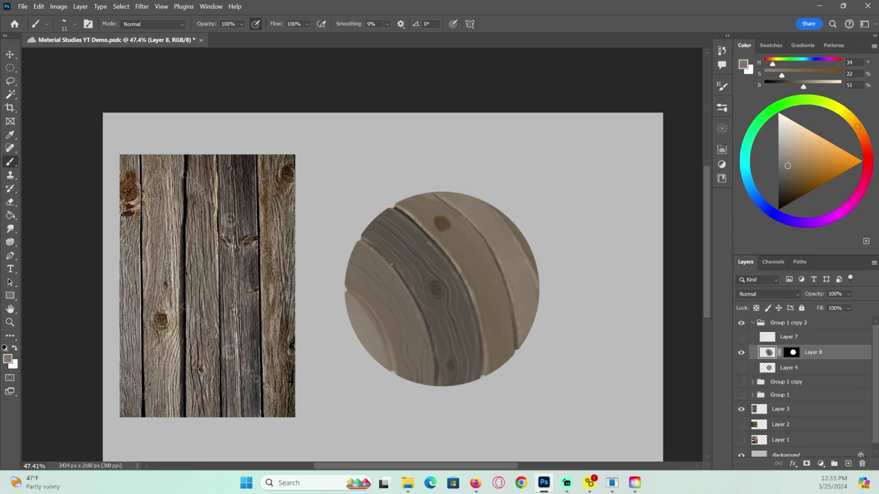
key("bracketright")
key("bracketright")
key("bracketright")
key("bracketright")
key("bracketright")
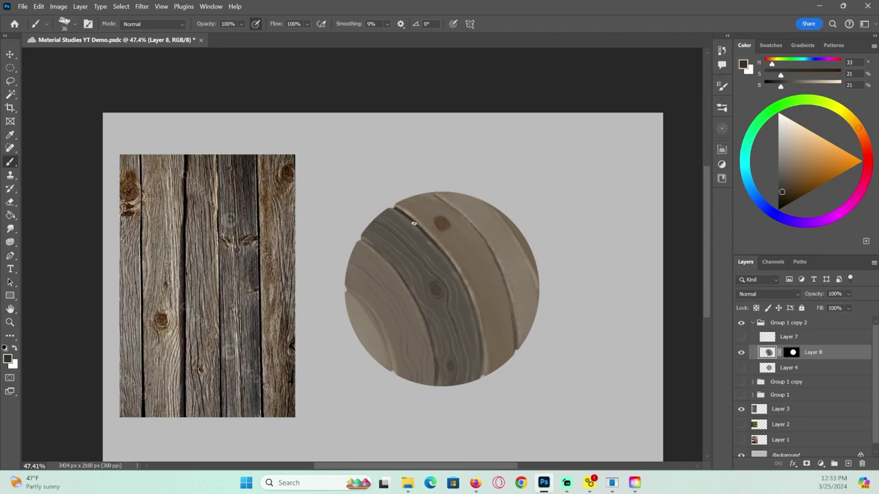
- Reduce the brush to 12 px and paint pale grain highlights at the top and bottom of the dark plank
left_click(426, 303, "alt")
key("bracketleft")
key("bracketleft")
key("bracketleft")
key("bracketleft")
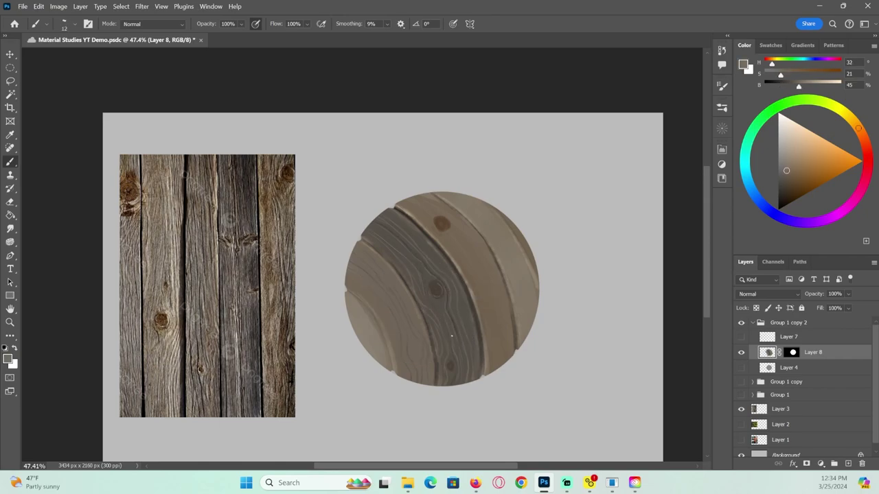
left_click_drag(455, 350, 447, 322)
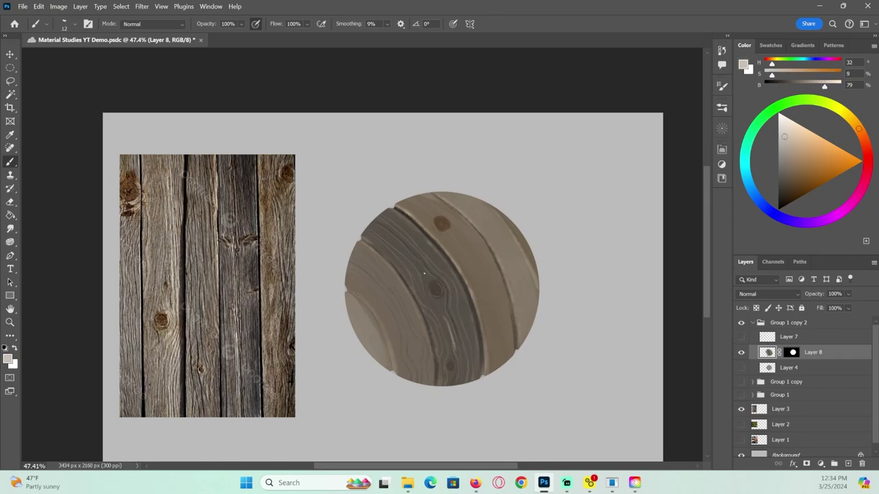
left_click_drag(380, 222, 394, 236)
left_click_drag(453, 346, 458, 365)
mouse_move(457, 314)
left_mouse_down()
mouse_move(465, 338)
mouse_move(458, 347)
mouse_move(457, 324)
mouse_move(456, 351)
left_mouse_up()
- Refine the dark plank's grain with sampled tones and detail its middle knot in near-black at 26% saturation and 14% brightness
left_click(475, 291, "alt")
left_click(428, 326, "alt")
left_click(448, 335, "alt")
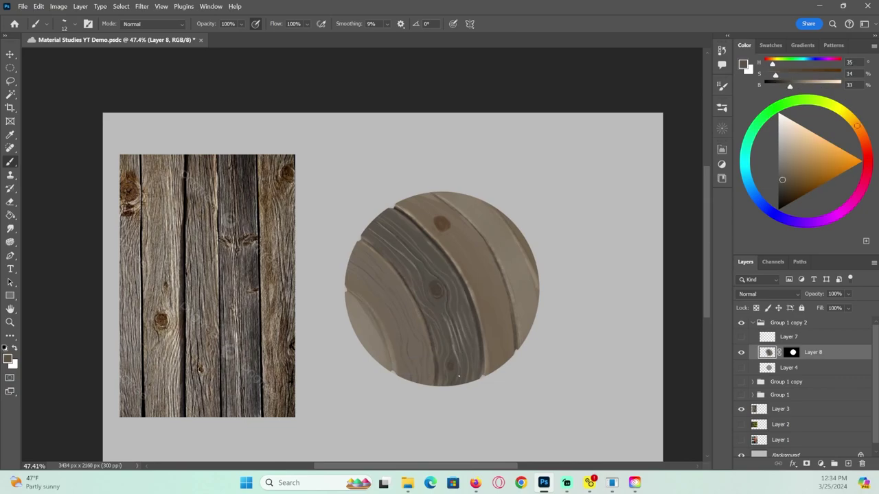
left_click(427, 279, "alt")
left_click_drag(790, 86, 776, 86)
left_click_drag(776, 76, 787, 77)
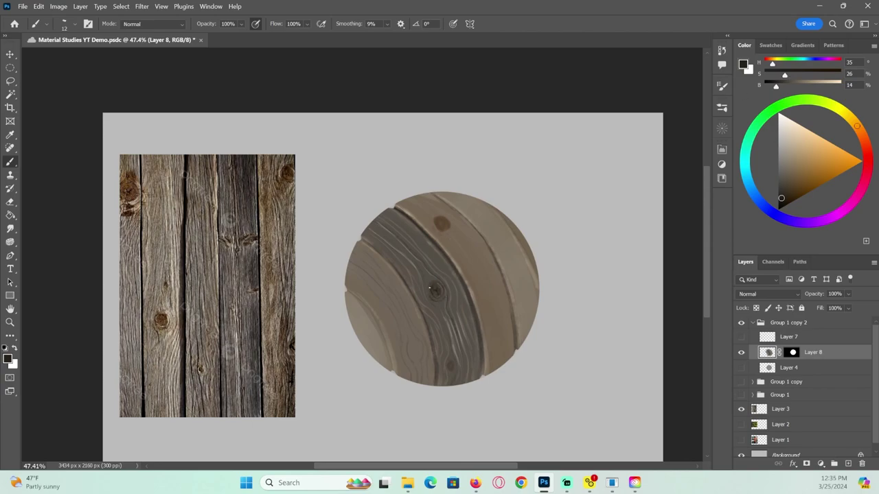
- Darken the seams between the planks with near-black strokes, undoing one stray stroke
mouse_move(362, 239)
left_mouse_down()
mouse_move(399, 272)
mouse_move(427, 333)
mouse_move(438, 384)
mouse_move(483, 356)
mouse_move(483, 342)
left_mouse_up()
key("bracketright")
key("bracketright")
key("ctrl+z")
left_click_drag(516, 349, 515, 318)
key("ctrl+space")
mouse_move(581, 346)
left_mouse_down()
mouse_move(559, 348)
mouse_move(580, 351)
left_mouse_up()
- Enlarge the brush to 64 px and glaze sampled wood tones over the lower-left plank and the planks right of the dark one
left_click(448, 263, "alt")
key("bracketright")
key("bracketright")
key("bracketright")
key("bracketright")
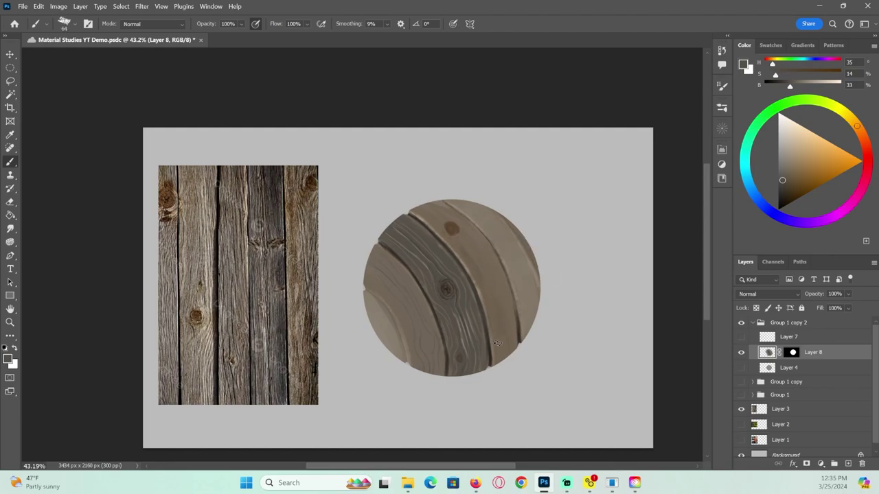
left_click(456, 244, "alt")
left_click(395, 304, "alt")
mouse_move(378, 309)
left_mouse_down()
mouse_move(393, 349)
mouse_move(380, 328)
left_mouse_up()
left_click_drag(522, 293, 529, 328)
left_click(497, 269, "alt")
mouse_move(483, 224)
left_mouse_down()
mouse_move(509, 248)
mouse_move(526, 304)
left_mouse_up()
- Undo the last stroke, warm the brown planks and upper knot at 42% brightness, and blend the right planks with sampled tones
left_click(486, 341, "alt")
left_click(500, 237, "alt")
key("ctrl+z")
left_click_drag(790, 87, 797, 89)
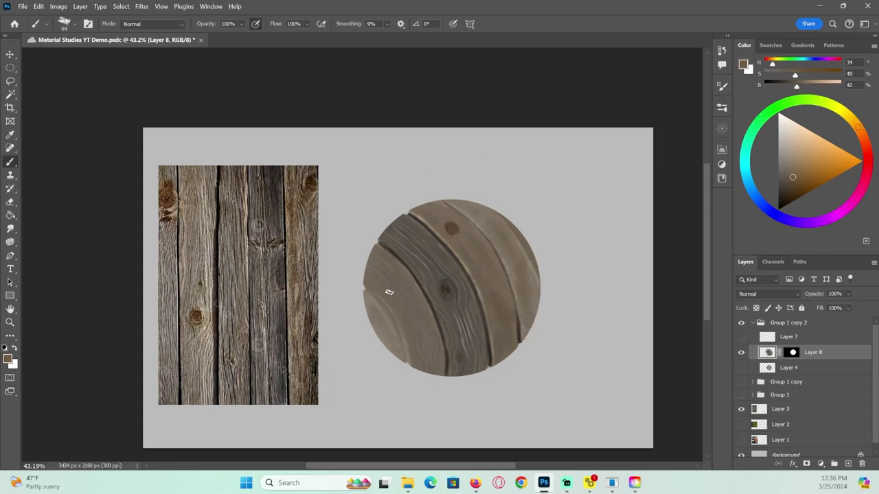
left_click(447, 320, "alt")
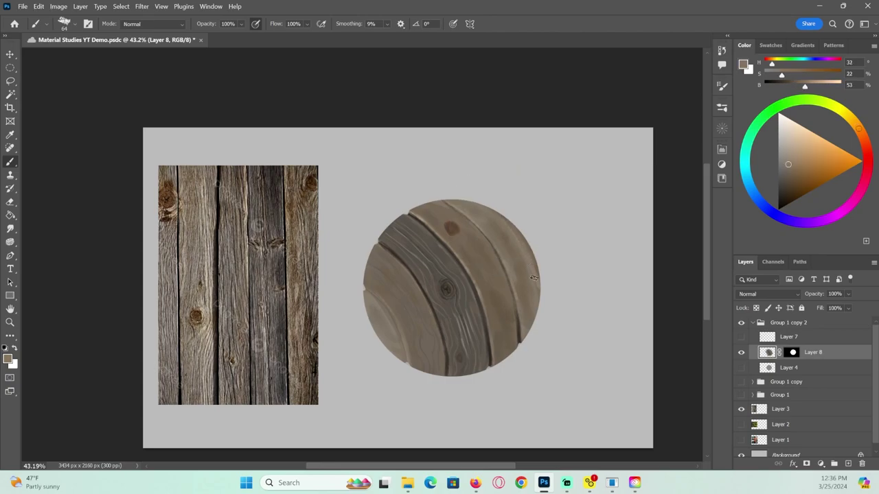
left_click(524, 321, "alt")
left_click(499, 252, "alt")
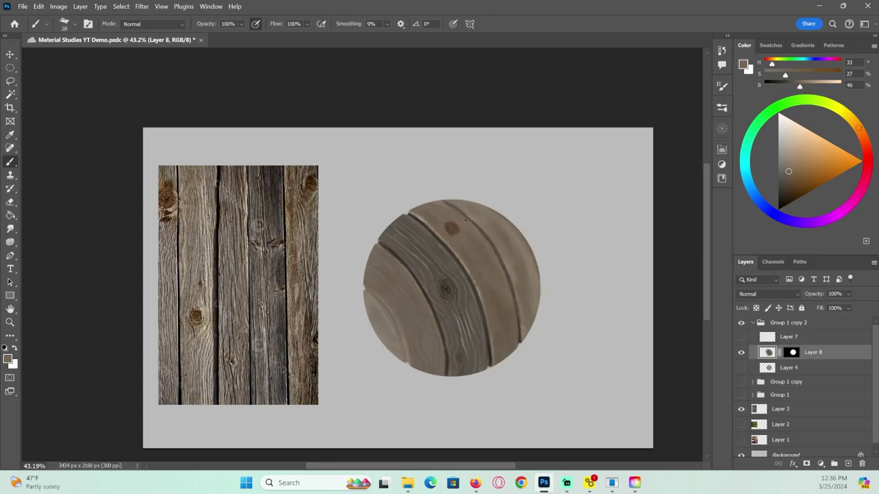
- Shade the plank right of the dark one, reduce the brush to 10 px and paint its dark grain lines
left_click_drag(501, 320, 504, 346)
left_click(488, 231, "alt")
key("bracketleft")
key("bracketleft")
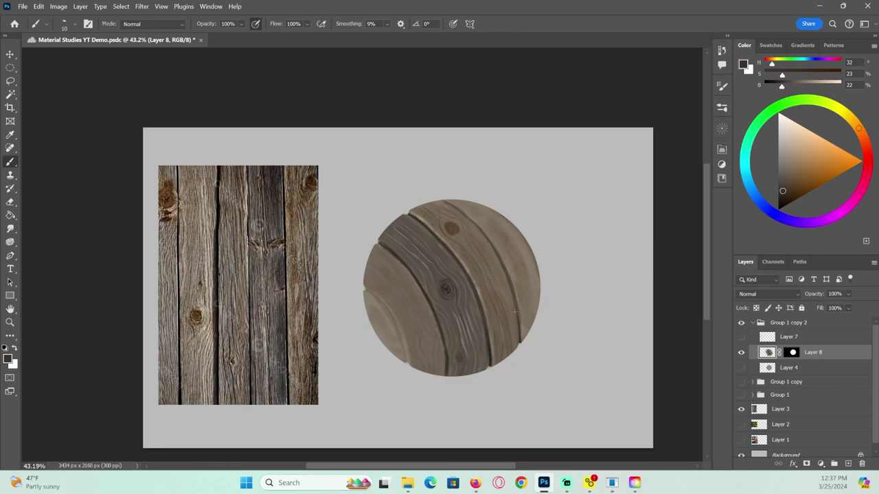
- Add pale grain highlights to the same brown plank and detail its upper knot in near-black at 18% brightness
left_click(476, 258, "alt")
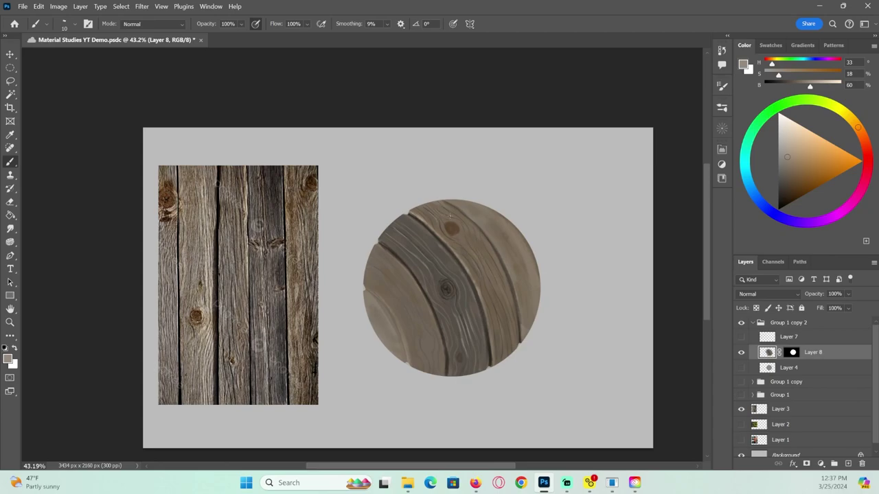
left_click(441, 254, "alt")
left_click(451, 232, "alt")
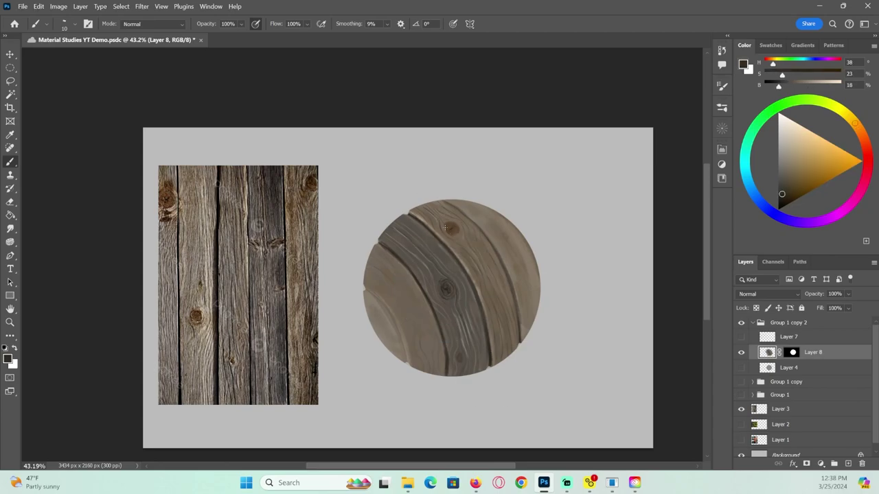
left_click_drag(444, 233, 455, 220)
- Paint a knot and flowing dark grain on the lower-left plank and darken the seam along its inner edge
left_click_drag(431, 348, 422, 335)
mouse_move(364, 291)
left_mouse_down()
mouse_move(390, 313)
mouse_move(406, 363)
mouse_move(446, 354)
left_mouse_up()
left_click(436, 369, "alt")
left_click(479, 295, "alt")
- Brush pale highlights at 60% brightness along the edges of the dark plank's neighbours and the right seam
left_click_drag(476, 294, 463, 293)
left_click_drag(382, 241, 424, 286)
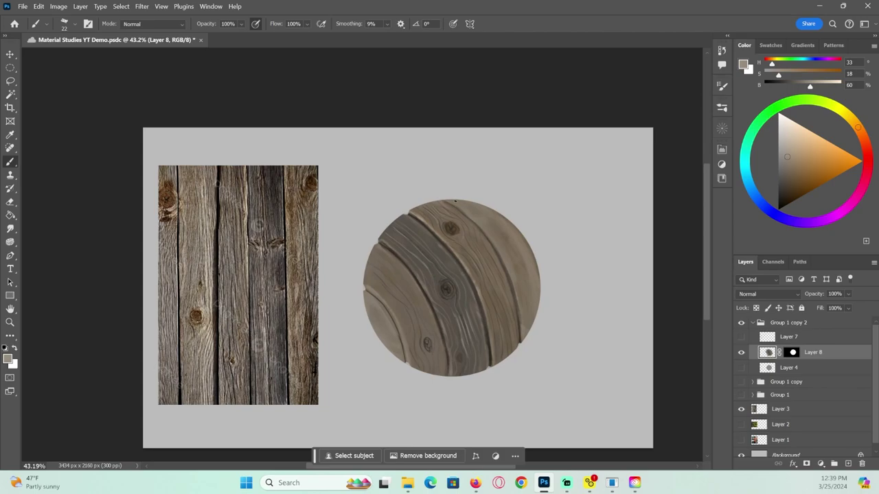
left_click_drag(499, 254, 522, 327)
- Reduce the brush to 9 px and sharpen the dark plank's upper-left seam in near-black at 24% saturation and 18% brightness
left_click(443, 286, "alt")
key("bracketleft")
key("bracketleft")
key("bracketleft")
key("bracketleft")
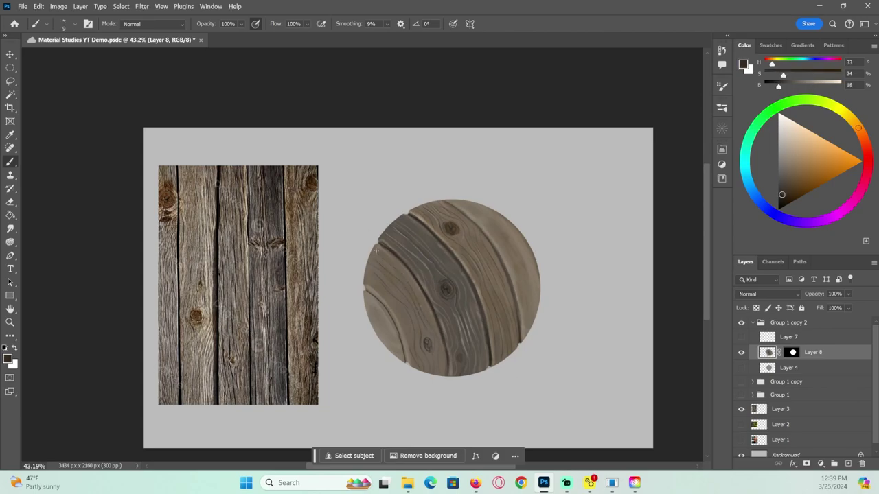
left_click_drag(396, 256, 383, 246)
- Lighten the plank edges with a sampled pale tone at 21 px and paint finer grain on the two rightmost planks
key("bracketright")
key("bracketright")
left_click(412, 203, "alt")
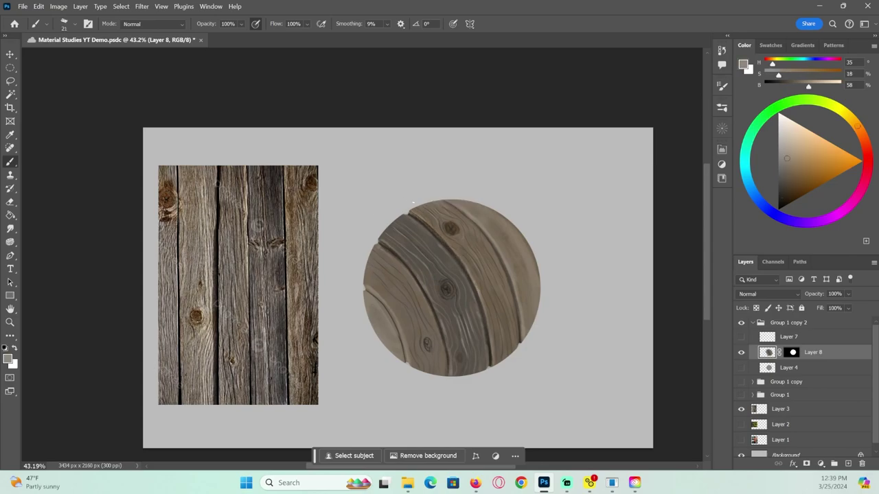
left_click(453, 254, "alt")
key("bracketleft")
key("bracketleft")
left_click_drag(510, 232, 528, 268)
left_click_drag(530, 259, 536, 279)
left_click(459, 212, "alt")
- Carve small notches at the ends of the plank seams in Layer 8's mask
left_click(791, 354)
key("e")
left_click_drag(436, 184, 417, 178)
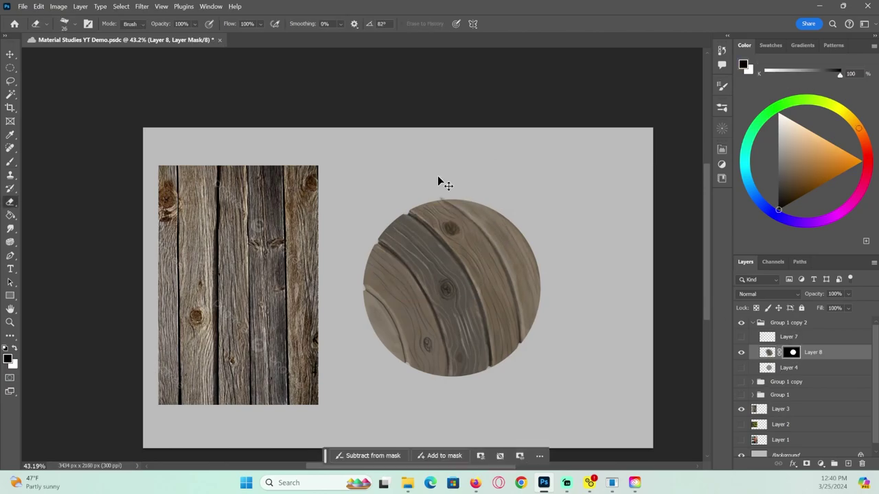
key("b")
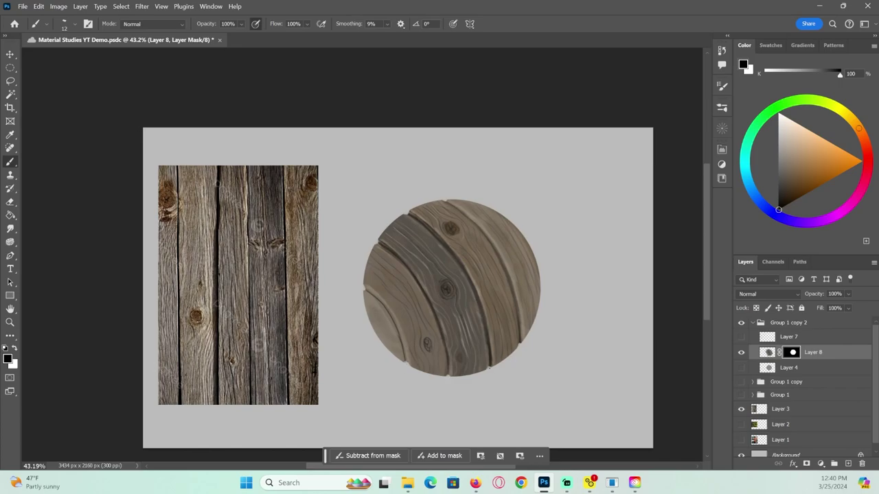
left_click(436, 272, "alt")
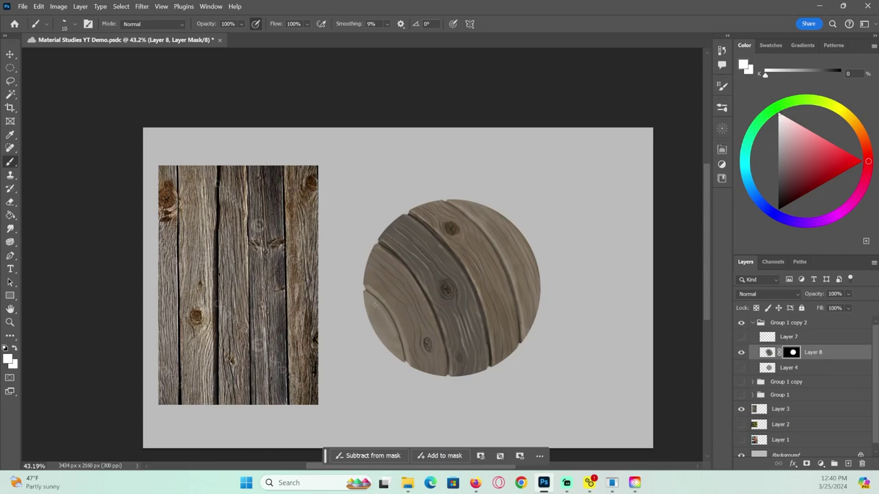
- Return to Layer 8's pixels and strengthen the edge and grain of the lower-left planks with sampled browns
left_click(764, 356)
key("bracketleft")
mouse_move(372, 296)
left_mouse_down()
mouse_move(403, 361)
mouse_move(396, 321)
left_mouse_up()
right_click(381, 302, "alt")
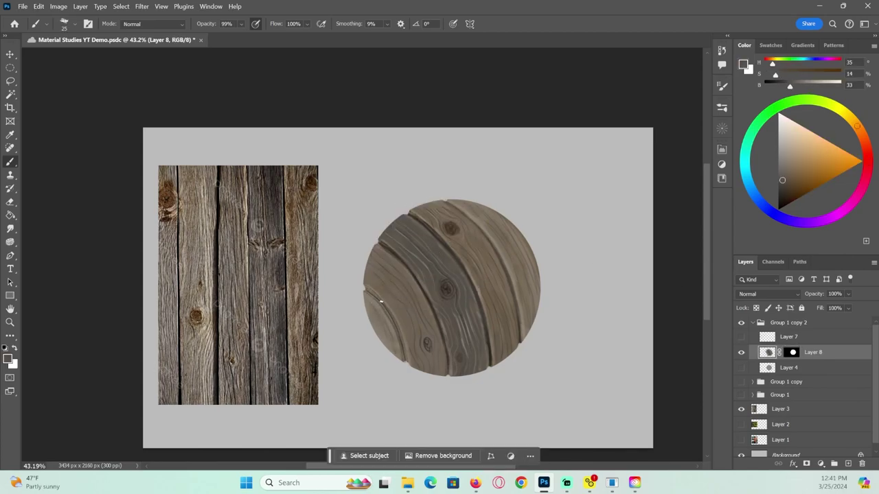
left_click(387, 304, "alt")
key("bracketleft")
key("bracketleft")
key("0")
- Shade along the dark plank's left seam with sampled tones and touch up the upper plank edges at 18 px
left_click(393, 241, "alt")
right_click(393, 239, "alt")
left_click_drag(398, 254, 426, 293)
left_click(408, 261, "alt")
left_click(410, 213, "alt")
left_click(493, 244, "alt")
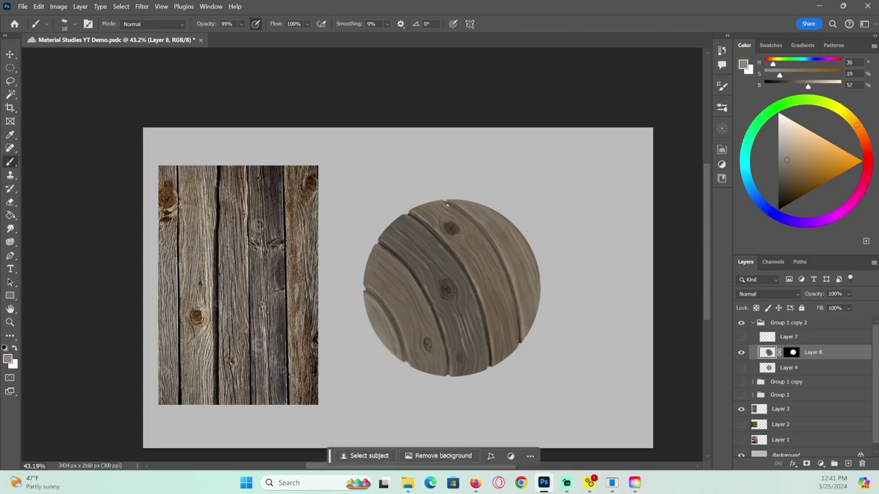
- Enlarge the brush to 36 px and soften the dark plank's light grain lines with sampled tones
left_click(478, 292, "alt")
left_click(488, 292, "alt")
key("bracketright")
key("bracketright")
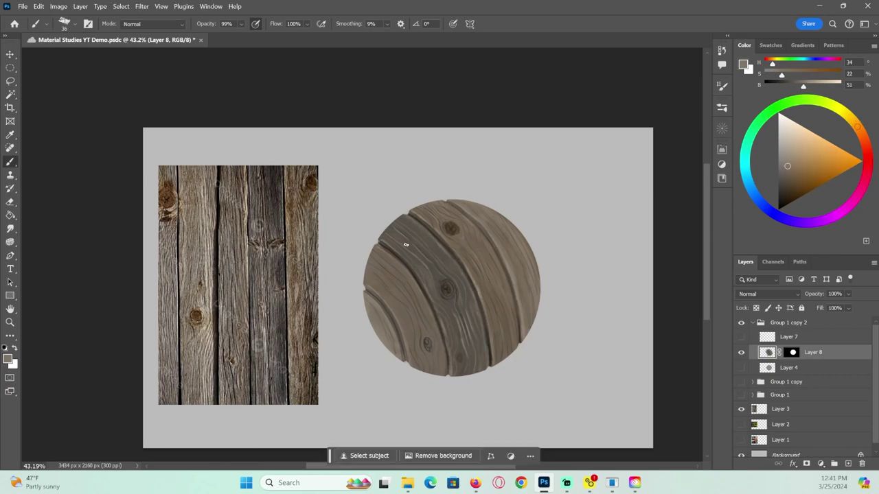
- Switch to the Sampled Brush 1 125 texture brush, stroke sampled dark tones over the dark plank and undo the last stroke
left_click(721, 108)
left_click(539, 346)
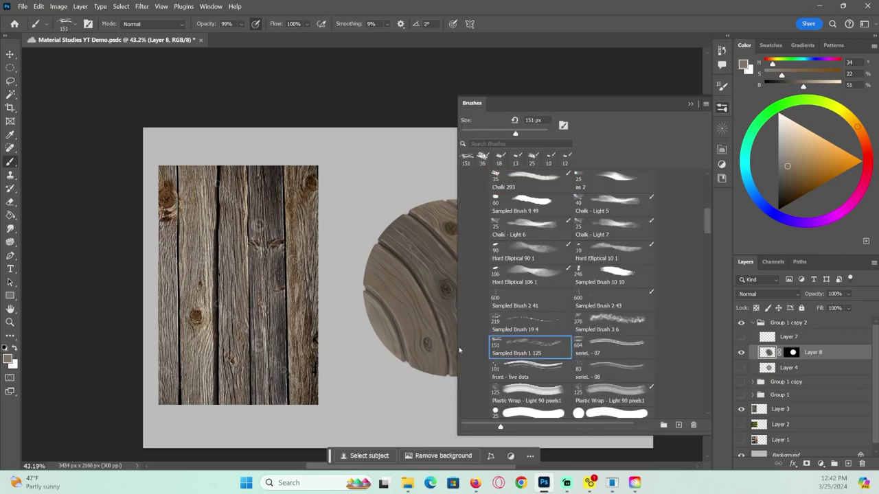
left_click(455, 275)
left_click(447, 289, "alt")
right_click(438, 255)
left_click_drag(475, 282, 472, 288)
mouse_move(413, 243)
left_mouse_down()
mouse_move(454, 296)
mouse_move(468, 280)
left_mouse_up()
key("ctrl+z")
- Enlarge the texture brush to 250 px, set its angle control to Pen Tilt and texture the planks with sampled browns
right_click(433, 257)
left_click(722, 86)
left_click(662, 202)
left_click(641, 255)
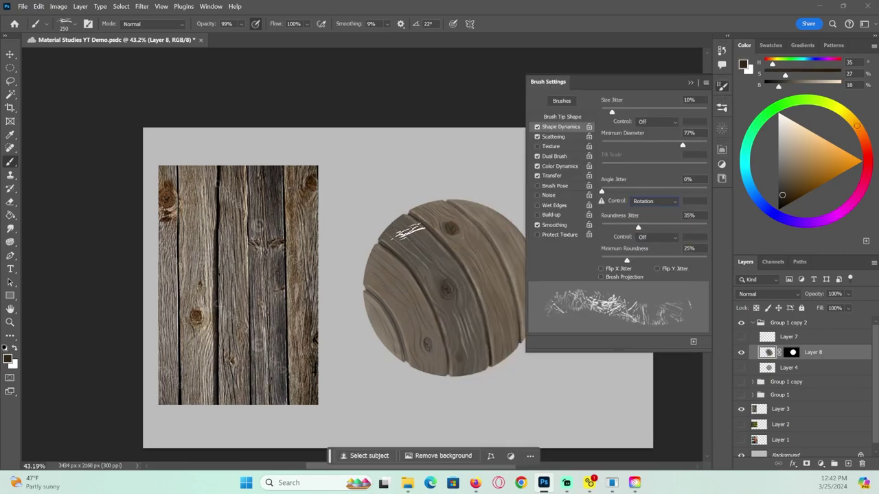
left_click(653, 201)
left_click(648, 266)
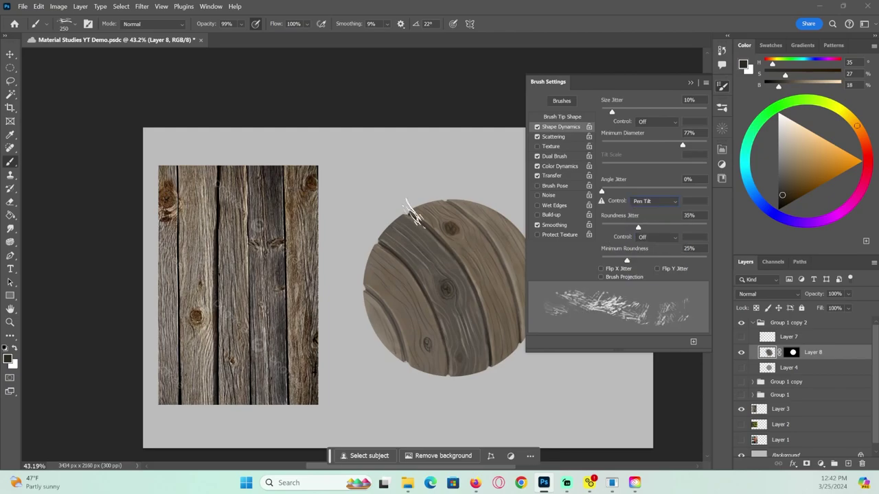
key("F5")
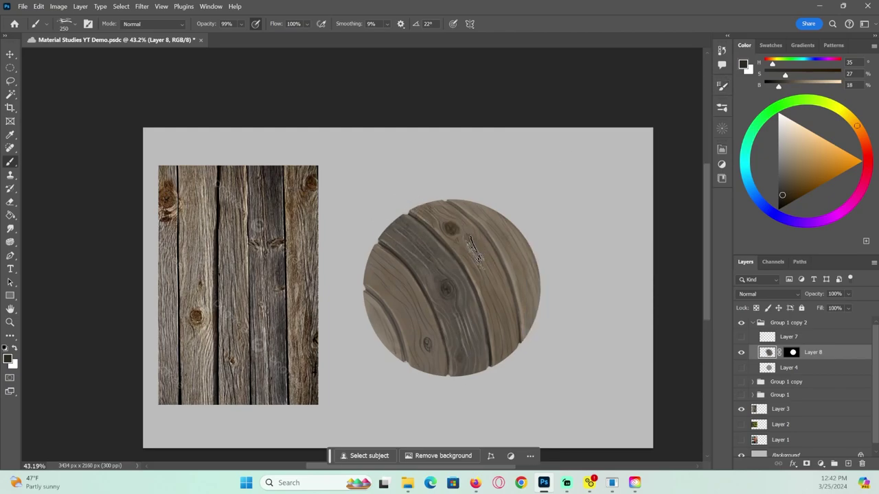
left_click(508, 324, "alt")
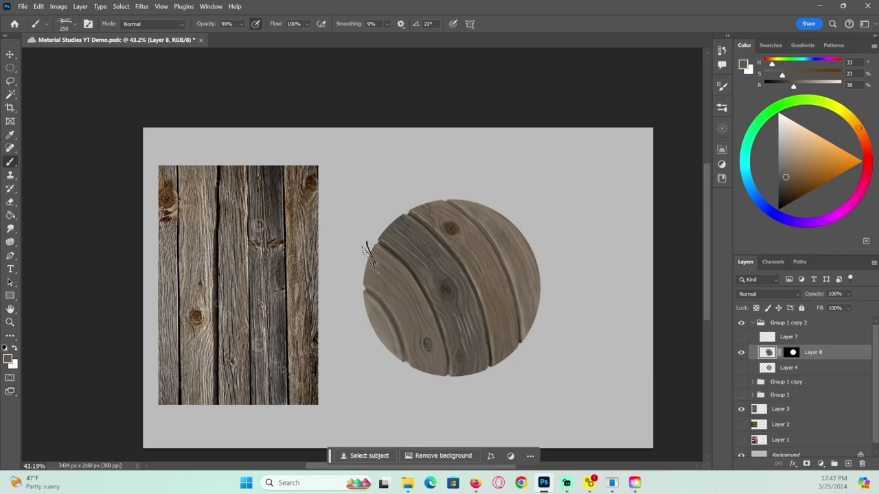
- Add a Hue/Saturation adjustment clipped to Layer 8 with lightness -38 and invert its mask to black
left_click(820, 464)
left_click(795, 416)
left_click_drag(633, 260, 612, 260)
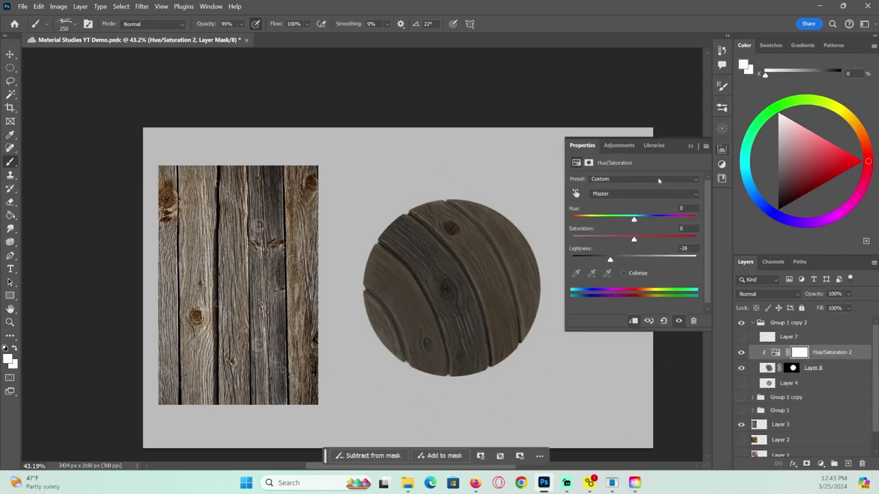
left_click(694, 146)
key("ctrl+i")
- Pick a brush from the Soft set and paint the sphere's shadow into the Hue/Saturation mask at 288 px, undoing the first stroke
left_click(722, 108)
left_click_drag(708, 228, 708, 257)
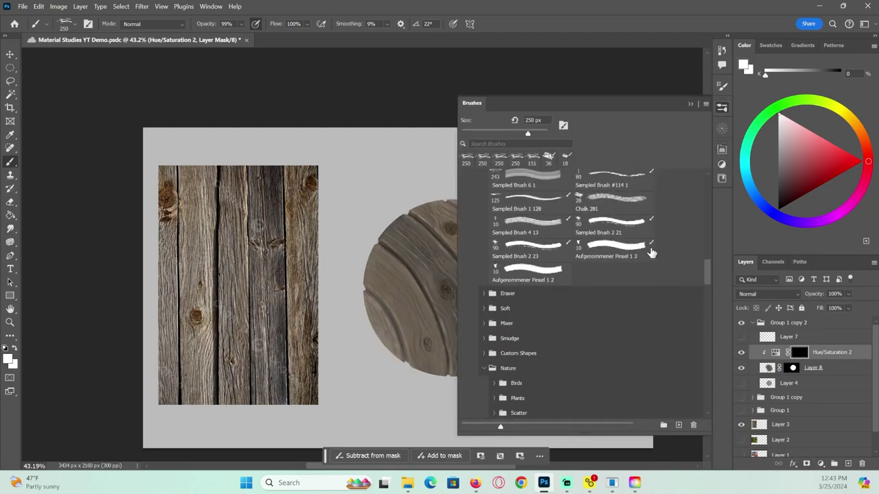
left_click(490, 309)
left_click(525, 336)
left_click(690, 103)
mouse_move(474, 354)
left_mouse_down()
mouse_move(525, 288)
mouse_move(510, 240)
mouse_move(422, 330)
mouse_move(474, 281)
left_mouse_up()
key("ctrl+z")
left_click_drag(479, 321, 463, 326)
left_click_drag(419, 316, 495, 246)
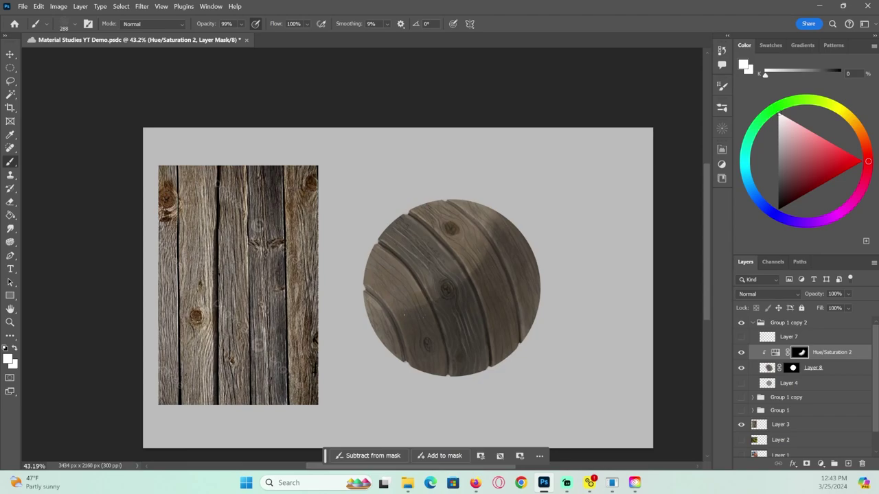
- Switch to the Arrondi flou 163 soft brush, blend the shadow's edge in the mask and undo the last stroke
left_click(721, 107)
scroll(537, 382, "down", 2)
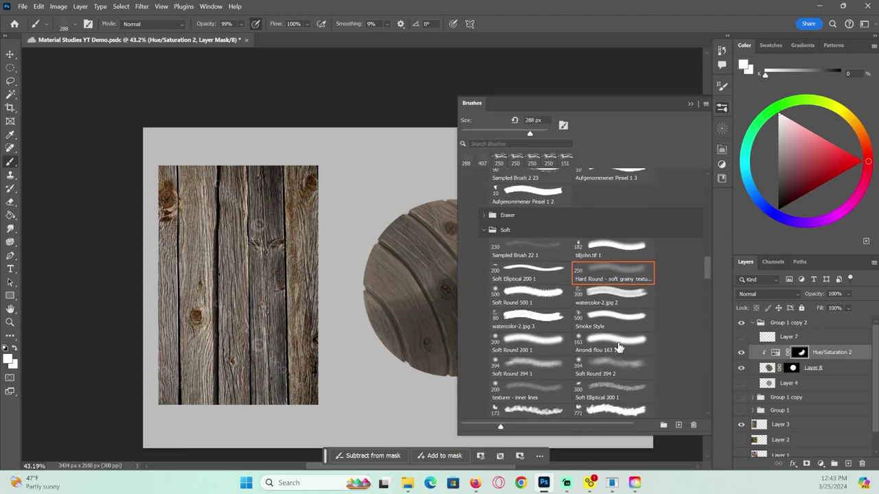
left_click(620, 349)
left_click(722, 107)
left_click_drag(383, 286, 402, 286)
left_click_drag(802, 175, 779, 211)
left_click_drag(392, 302, 491, 237)
left_click_drag(508, 309, 546, 271)
key("ctrl+z")
- Reshape the shadow mask with alternating black and white strokes, keeping the upper left lit and the lower right dark
key("x")
mouse_move(482, 326)
left_mouse_down()
mouse_move(449, 325)
mouse_move(505, 200)
left_mouse_up()
left_click_drag(352, 305, 414, 324)
key("x")
left_click_drag(475, 294, 564, 294)
left_click_drag(380, 279, 495, 233)
left_click_drag(549, 274, 472, 381)
key("x")
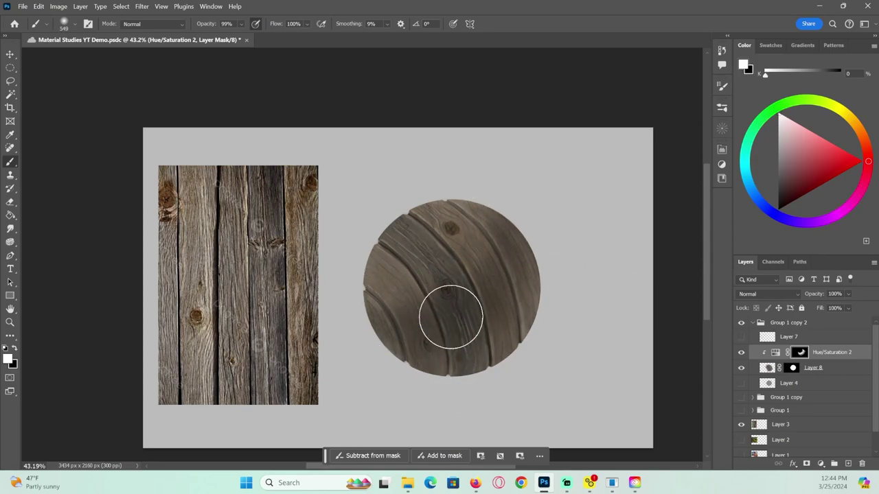
- Add a clipped Levels adjustment above the Hue/Saturation layer, brighten it by lowering the white input level and invert its mask
left_click(820, 464)
left_click(839, 314)
left_click(824, 359, "alt")
left_click_drag(697, 255, 622, 259)
left_click(691, 147)
key("ctrl+i")
- Paint soft white light into the Levels mask over the sphere's upper-left planks, varying the brush size
mouse_move(455, 231)
left_mouse_down()
mouse_move(390, 231)
mouse_move(434, 252)
left_mouse_up()
right_click(387, 249, "alt")
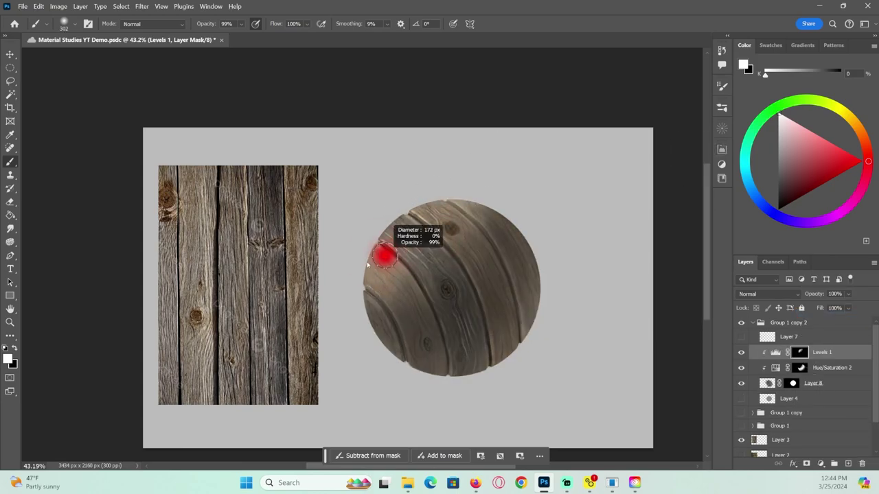
mouse_move(412, 213)
left_mouse_down()
mouse_move(471, 215)
mouse_move(439, 265)
left_mouse_up()
right_click(441, 156, "alt")
right_click(518, 134, "alt")
left_click_drag(477, 191, 439, 261)
- Merge the Levels and Hue/Saturation adjustments down into Layer 8
left_click(809, 372)
key("z")
mouse_move(515, 313)
left_mouse_down()
mouse_move(526, 317)
mouse_move(459, 322)
mouse_move(520, 330)
left_mouse_up()
key("ctrl+f")
key("ctrl+f")
key("ctrl+e")
left_click(811, 358)
key("ctrl+e")
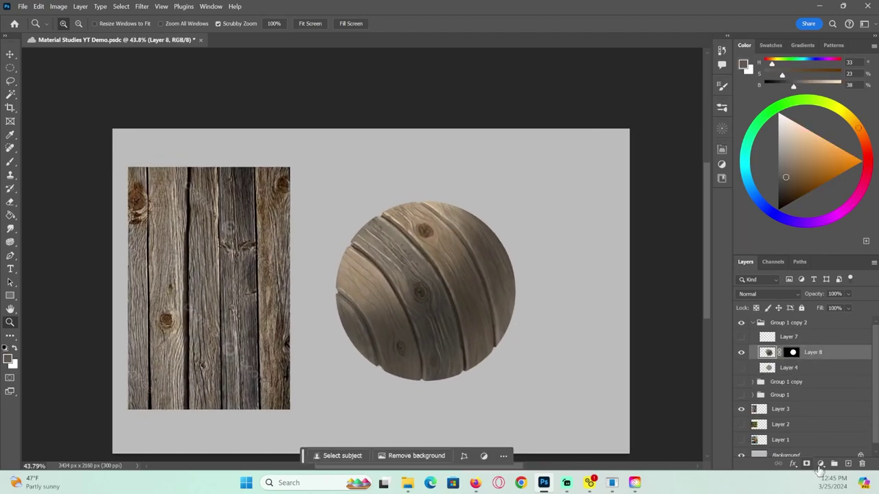
- Add a Levels adjustment layer above Layer 8 with the black input at 25 and the white output at 225
left_click(820, 465)
left_click(821, 319)
left_click_drag(586, 255, 598, 258)
left_click_drag(698, 284, 685, 285)
left_click_drag(598, 257, 597, 259)
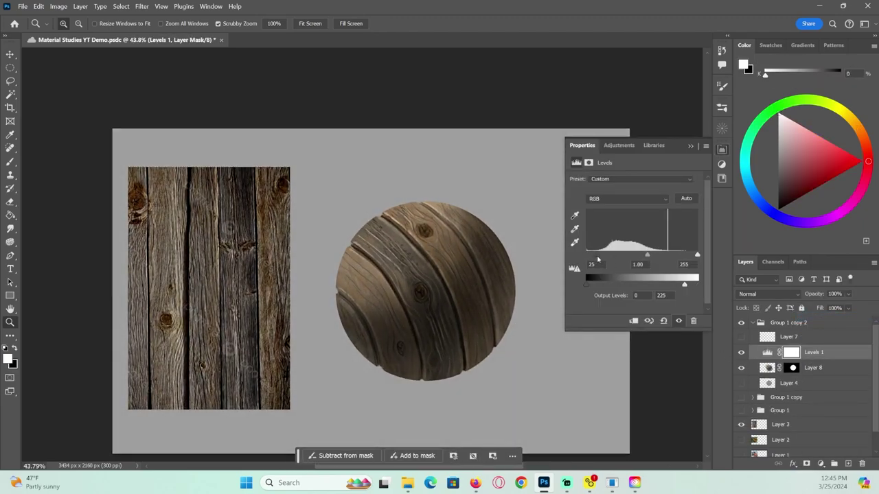
- Invert the Levels 1 mask and paint the adjustment back in over parts of the wood sphere, enlarging the brush
left_click(691, 146)
key("ctrl+i")
key("b")
mouse_move(363, 323)
left_mouse_down()
mouse_move(422, 333)
mouse_move(501, 196)
mouse_move(497, 249)
mouse_move(361, 301)
mouse_move(492, 182)
left_mouse_up()
key("]")
mouse_move(405, 375)
left_mouse_down()
mouse_move(541, 245)
mouse_move(446, 314)
left_mouse_up()
- Replace Levels 1 with a new Levels adjustment clipped to Layer 8, brightened by lowering the white input level
left_click(820, 464)
left_click(822, 320)
left_click(820, 371)
key("Delete")
left_click(814, 352)
left_click(767, 352)
left_click_drag(697, 255, 667, 254)
left_click(691, 146)
key("ctrl+0")
key("ctrl+alt+g")
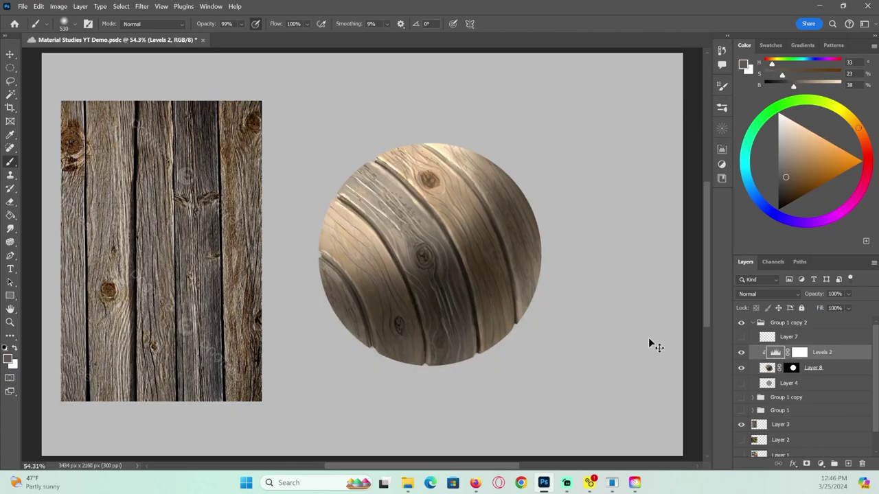
- Invert the Levels 2 mask and paint light back in over the sphere's upper-left planks
left_click(799, 353)
key("ctrl+i")
mouse_move(374, 200)
left_mouse_down()
mouse_move(426, 177)
mouse_move(350, 221)
left_mouse_up()
left_click_drag(440, 187, 420, 182)
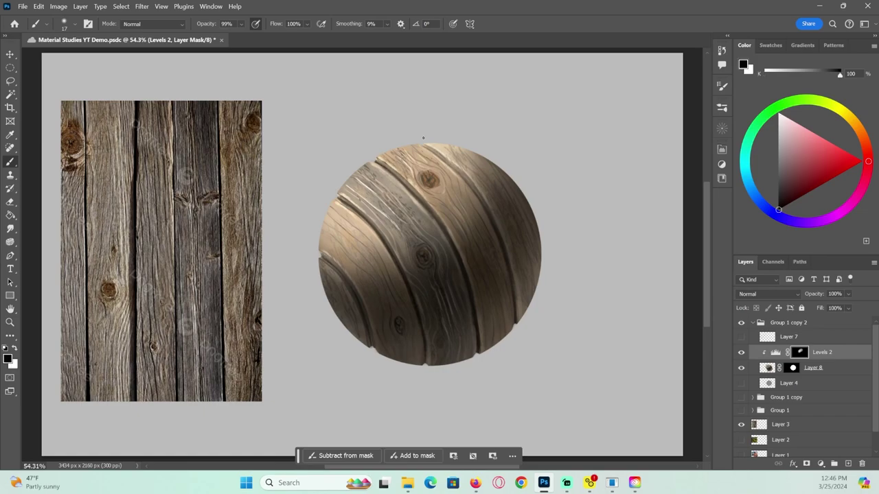
- Add a Hue/Saturation adjustment layer on top and merge Levels 2 down into Layer 8
key("z")
left_click_drag(413, 345, 390, 349)
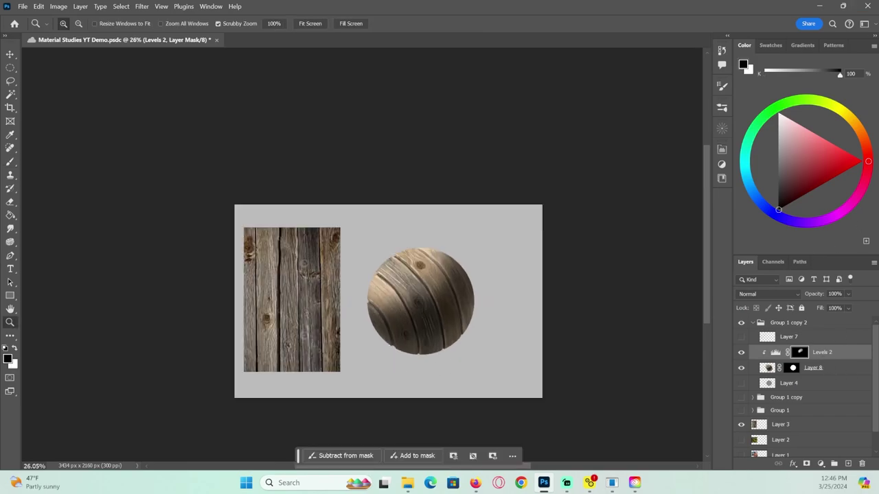
left_click_drag(445, 338, 458, 337)
left_click(820, 464)
left_click(824, 365)
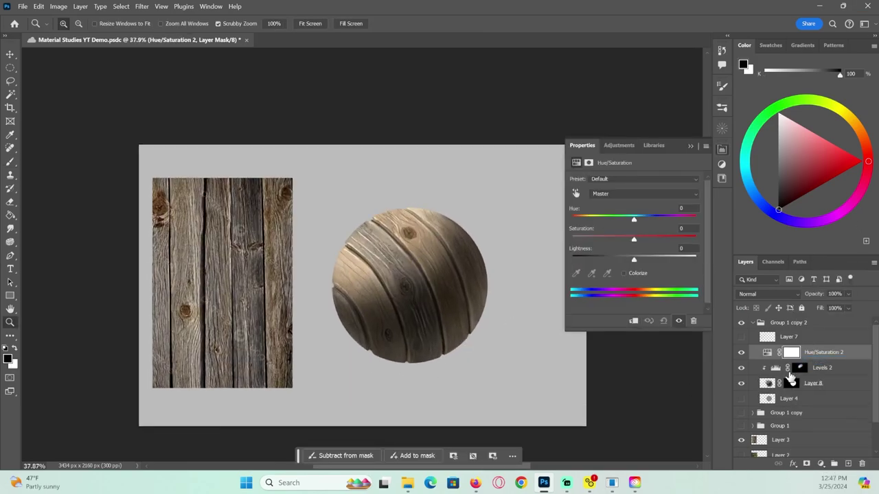
left_click(798, 370)
key("ctrl+e")
- Clip the Hue/Saturation adjustment to Layer 8 and colorize it with a cool hue at low saturation
left_click(791, 353)
left_click(768, 354)
left_click(791, 361, "alt")
left_click(624, 273)
left_click_drag(572, 220, 646, 218)
left_click_drag(603, 239, 585, 239)
- Invert the Hue/Saturation mask and brush the cool tint in over the sphere's lower-right shadow side
left_click(722, 148)
key("ctrl+i")
key("b")
key("d")
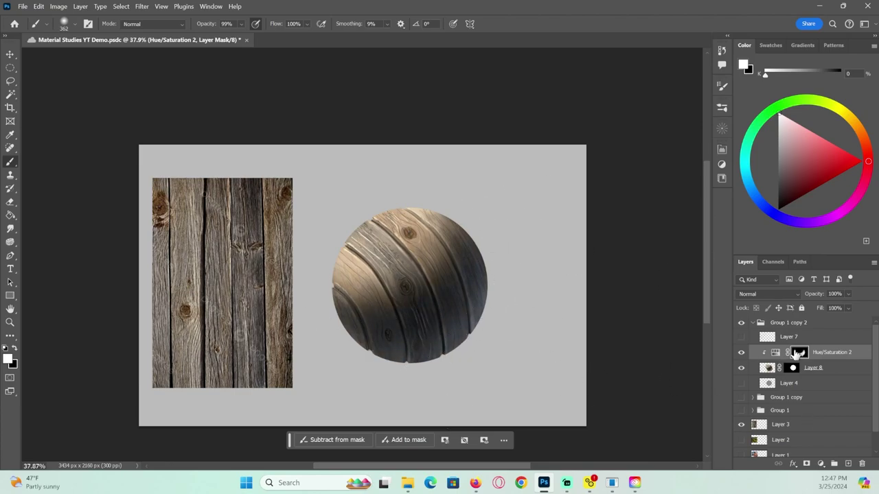
- Set Hue/Saturation 2 to the Color blend mode at 62% opacity, with hue 227 and lightness +18
left_click(741, 353)
left_click(767, 294)
left_click(755, 453)
double_click(775, 355)
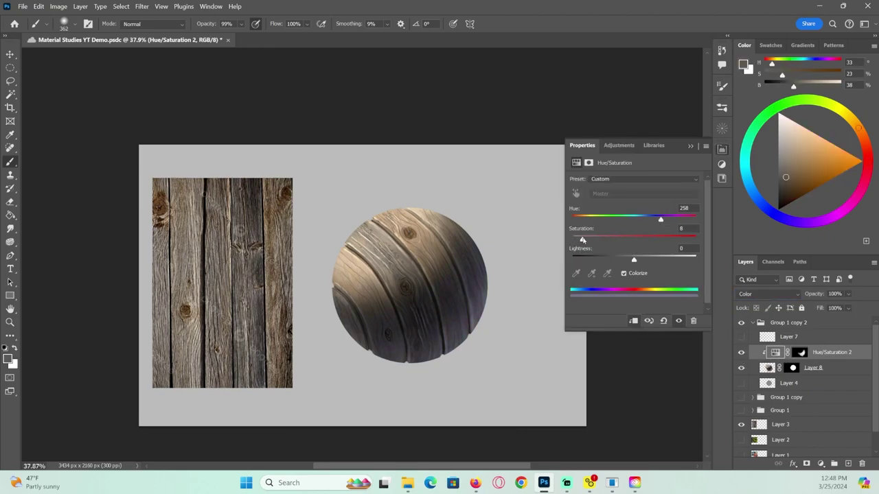
left_click_drag(634, 260, 644, 261)
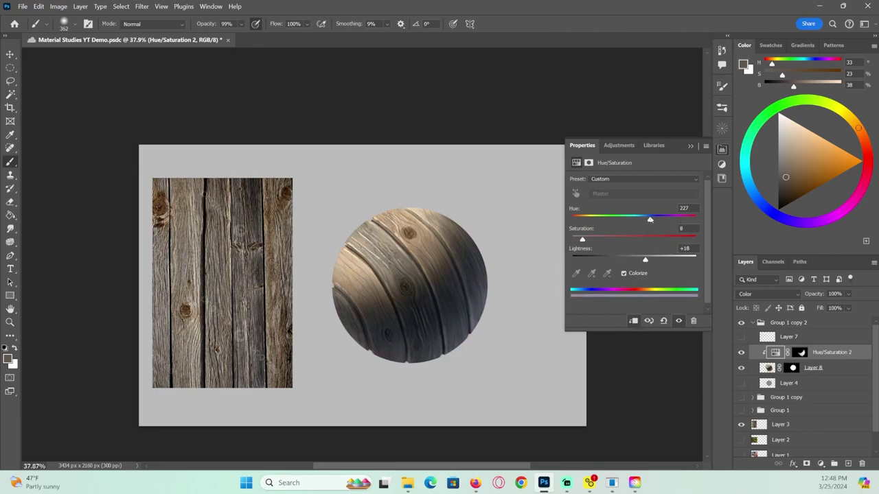
left_click(691, 148)
left_click_drag(817, 296, 800, 297)
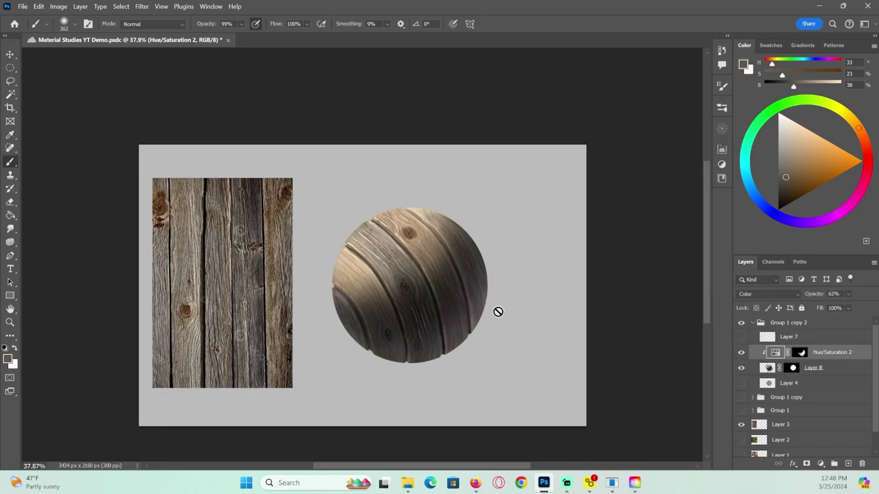
- On Layer 8, sample pale highlight tones from the planks on the wood sphere's lit left side
left_click(382, 298)
left_click(466, 212)
left_click(768, 368)
mouse_move(381, 302)
left_mouse_down()
mouse_move(408, 305)
mouse_move(295, 273)
left_mouse_up()
left_click(316, 205, "alt")
key("ctrl+z")
left_click(306, 267, "alt")
left_click(318, 204, "alt")
- Paint thin cream highlights along the grain and edges of the left planks with a 6 px brush
key("bracketleft")
key("bracketleft")
key("bracketleft")
key("bracketleft")
key("bracketleft")
key("bracketleft")
key("bracketleft")
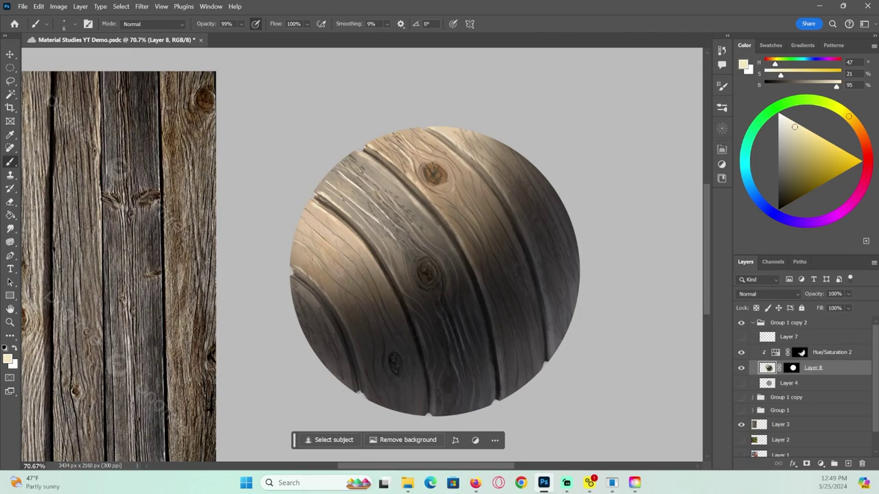
left_click(338, 178, "alt")
left_click(313, 190, "alt")
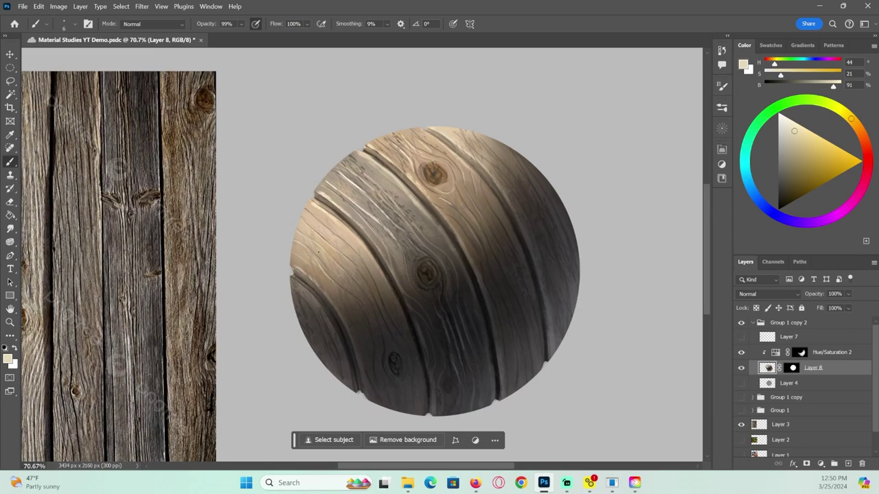
left_click_drag(294, 292, 315, 307)
key("z")
left_click_drag(396, 282, 344, 283)
left_click_drag(530, 338, 541, 336)
scroll(761, 410, "down", 1)
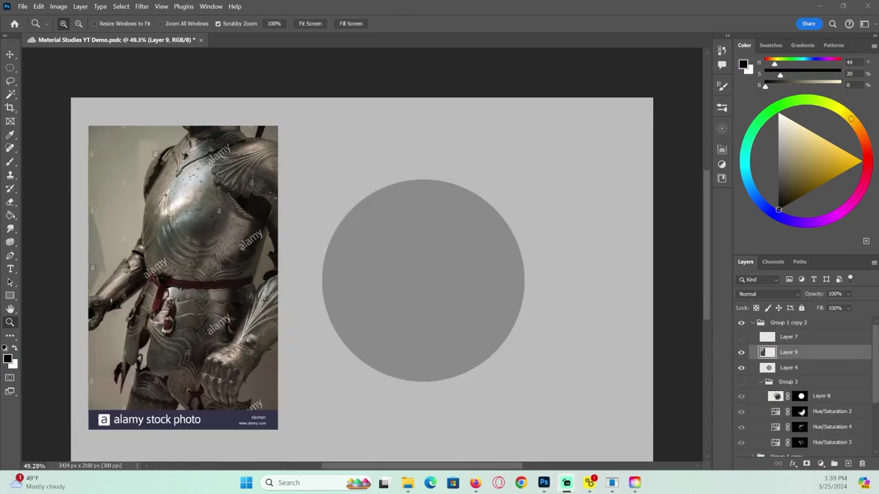
- Create a new layer above Layer 4 and clip it to the grey circle for the armor metal study
left_click(209, 229)
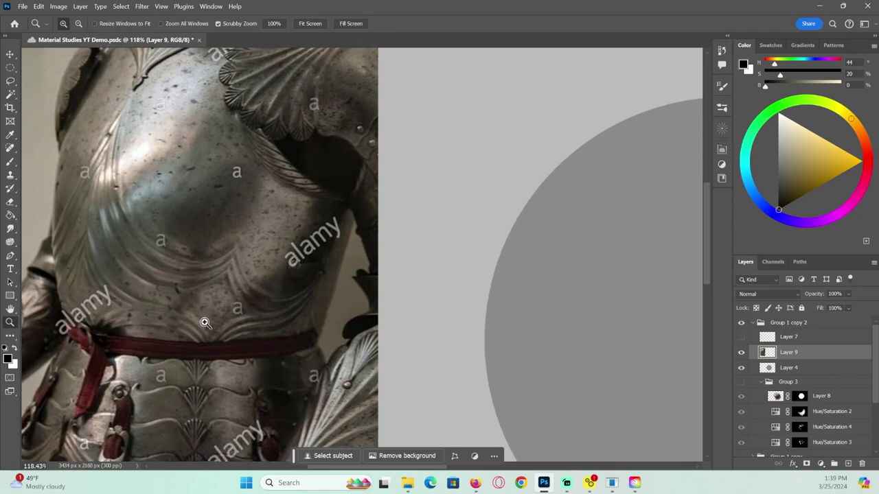
left_click_drag(204, 322, 151, 317)
key("b")
left_click_drag(445, 324, 502, 337)
key("ctrl+z")
left_click(782, 373)
left_click(847, 464)
left_click(790, 374, "alt")
- Switch to a different textured brush and paint dark strokes down the circle's right side
left_click_drag(462, 240, 436, 371)
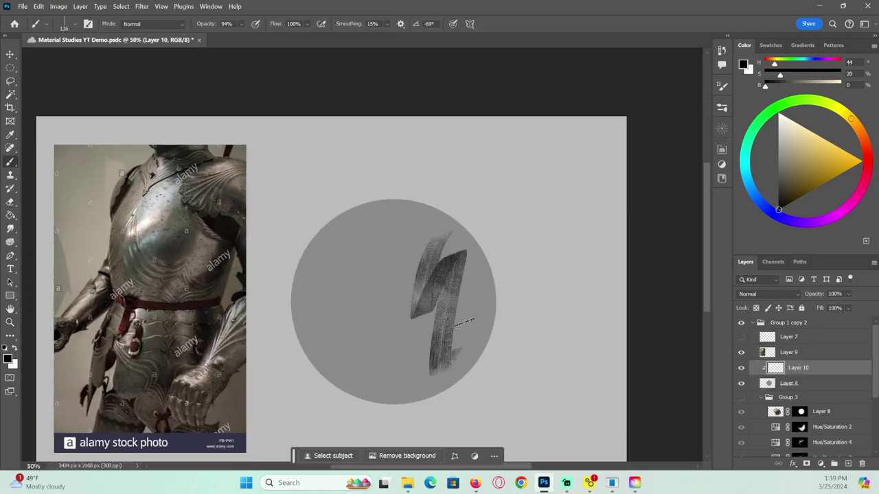
key("ctrl+z")
left_click(722, 108)
left_click(605, 201)
left_click_drag(439, 258, 381, 395)
key("ctrl+z")
left_click(722, 108)
left_click_drag(474, 244, 433, 374)
left_click_drag(457, 316, 402, 392)
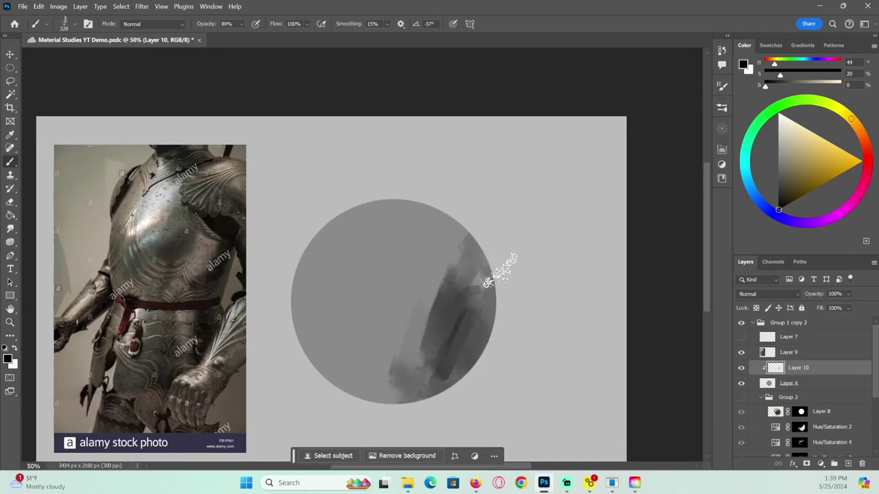
- Cover the whole circle with dark grey textured strokes, sampling in-between tones from the painted area
left_click(469, 270, "alt")
left_click_drag(421, 329, 402, 404)
left_click_drag(437, 268, 377, 402)
left_click_drag(405, 288, 347, 373)
left_click_drag(350, 213, 309, 364)
mouse_move(425, 213)
left_mouse_down()
mouse_move(365, 363)
mouse_move(317, 237)
mouse_move(467, 264)
left_mouse_up()
left_click_drag(443, 230, 325, 250)
left_click(436, 243, "alt")
left_click_drag(418, 347, 427, 254)
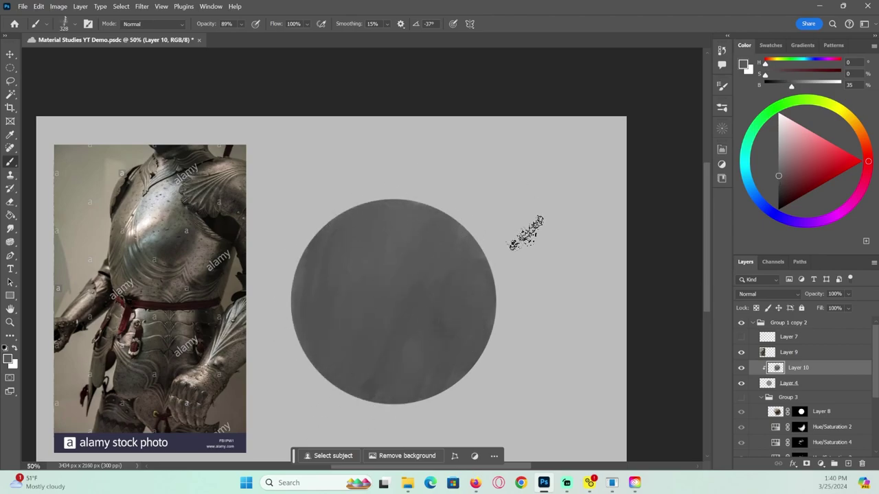
left_click_drag(443, 327, 452, 305)
- Stamp black speckled wear marks across the grey sphere with the Sampled Brush 2 20 brush
left_click(722, 108)
left_click(528, 202)
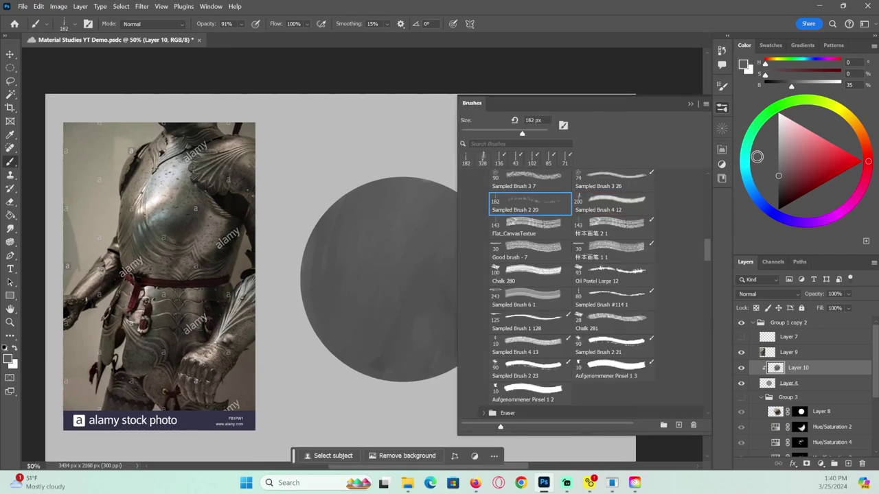
key("d")
left_click_drag(355, 321, 402, 295)
mouse_move(467, 223)
left_mouse_down()
mouse_move(462, 244)
mouse_move(420, 247)
left_mouse_up()
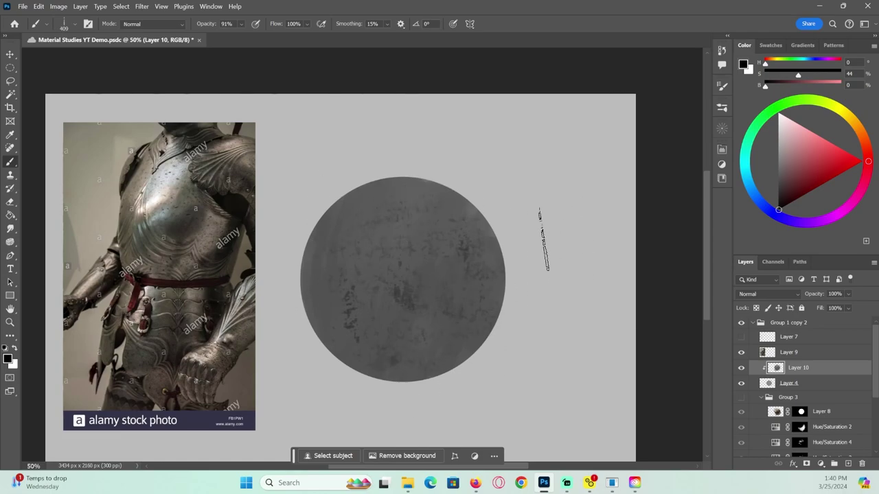
- Add a Hue/Saturation adjustment clipped to Layer 10 and lower its lightness to darken the metal
left_click(848, 464)
key("ctrl+z")
left_click(821, 464)
left_click(827, 360)
left_click_drag(634, 259, 599, 259)
left_click(810, 376, "alt")
left_click(691, 146)
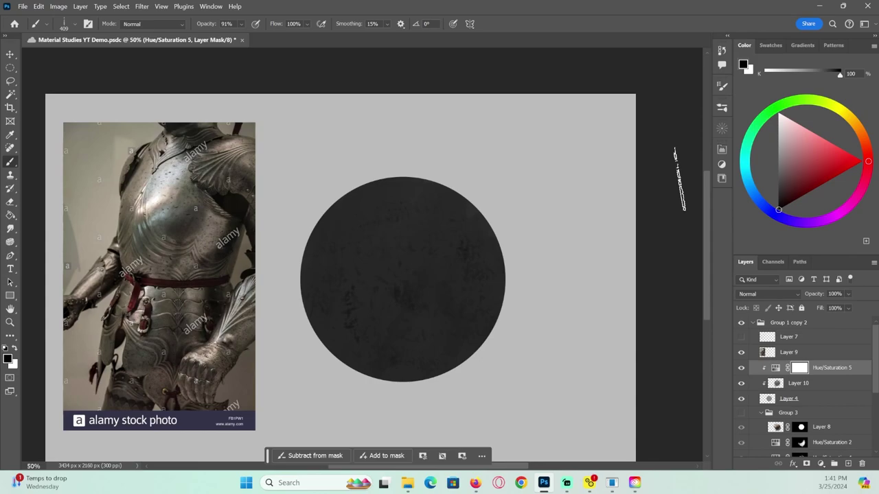
- Invert the Hue/Saturation 5 mask and paint the darkening in over the sphere's lower-right side with another brush
key("ctrl+i")
left_click(721, 107)
left_click_drag(708, 241, 708, 273)
left_click(612, 320)
left_click(691, 103)
left_click_drag(464, 285, 474, 285)
key("x")
left_click_drag(428, 343, 437, 347)
mouse_move(481, 296)
left_mouse_down()
mouse_move(459, 282)
mouse_move(487, 272)
mouse_move(469, 248)
left_mouse_up()
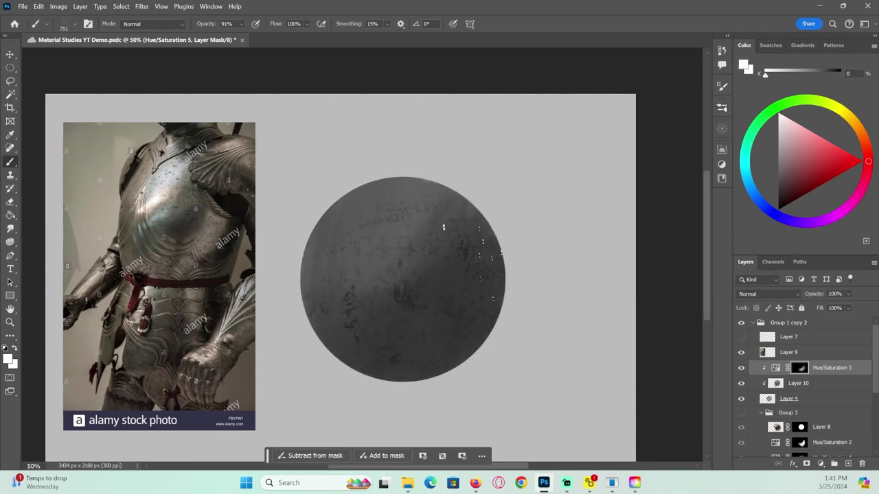
- Undo the last two mask strokes and switch to a large soft round brush
left_click(722, 107)
left_click(624, 292)
left_click(691, 103)
key("ctrl+z")
key("ctrl+z")
left_click_drag(581, 209, 598, 209)
key("x")
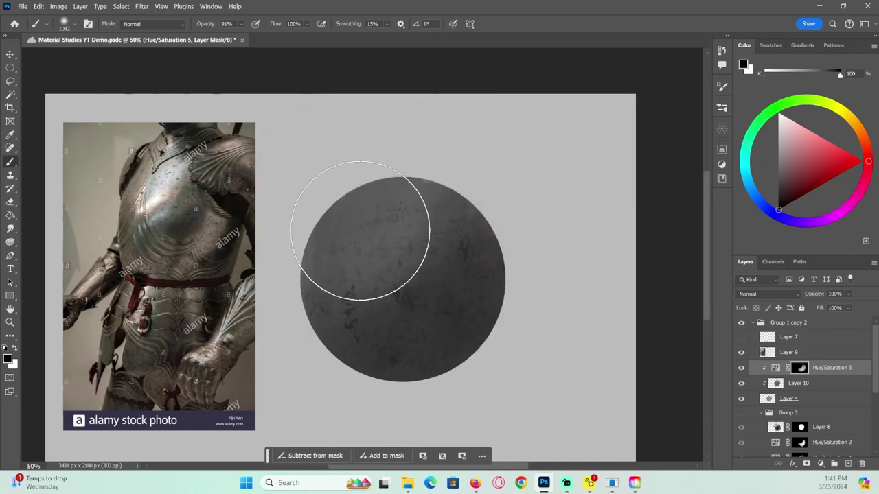
- Shape the mask into a soft dark shadow band running diagonally across the metal sphere
key("x")
left_click_drag(416, 286, 450, 303)
key("ctrl+z")
left_click_drag(426, 342, 378, 384)
key("ctrl+z")
mouse_move(461, 226)
left_mouse_down()
mouse_move(449, 289)
mouse_move(343, 295)
left_mouse_up()
left_click_drag(385, 266, 440, 273)
key("x")
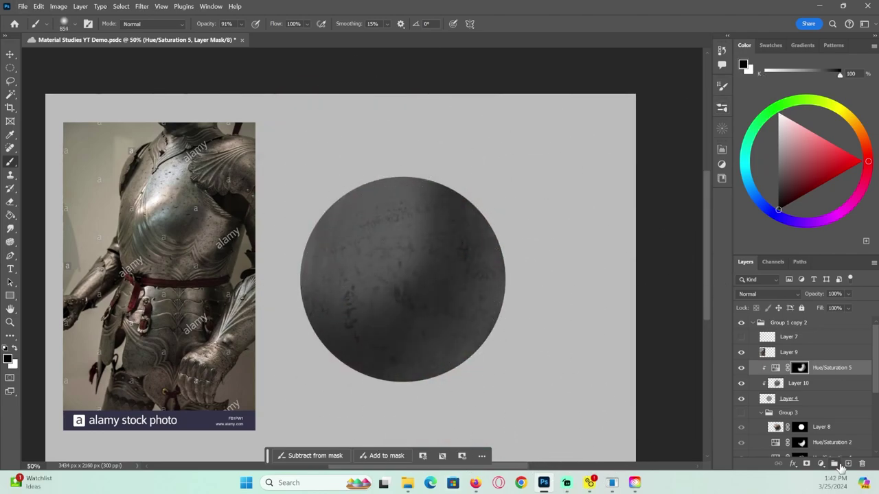
- Add a clipped Levels adjustment above Hue/Saturation 5, brighten it by lowering the white input level and invert its mask
left_click(821, 463)
left_click(813, 321)
left_click_drag(697, 255, 612, 255)
left_click(691, 146)
key("ctrl+i")
left_click(773, 376, "alt")
- Paint a soft curved band of reflected light along the metal sphere's lower-right side in the Levels mask
left_click_drag(488, 298, 427, 301)
key("x")
mouse_move(428, 337)
left_mouse_down()
mouse_move(409, 344)
mouse_move(484, 262)
left_mouse_up()
left_click_drag(483, 330, 470, 330)
left_click_drag(390, 371, 485, 239)
left_click_drag(482, 286, 387, 358)
- Colorize Layer 10 with a warm brown hue using Hue/Saturation
left_click(777, 398)
key("ctrl+u")
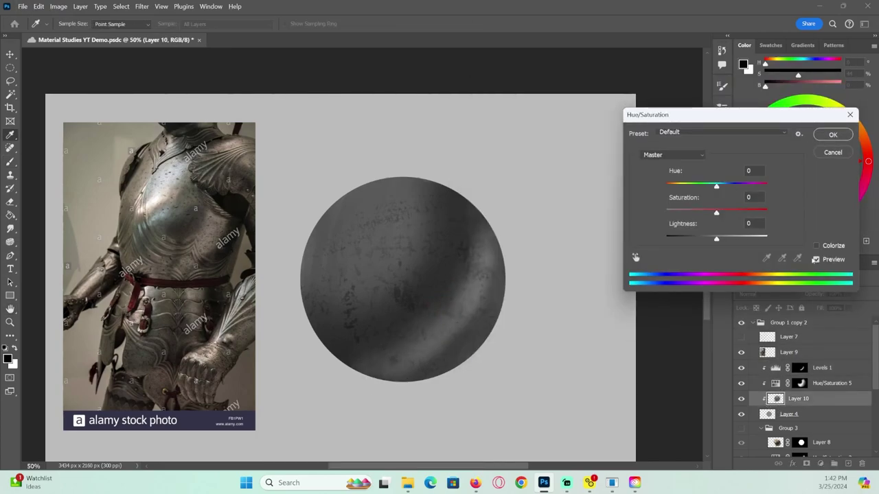
left_click(817, 245)
left_click_drag(666, 186, 676, 186)
key("Return")
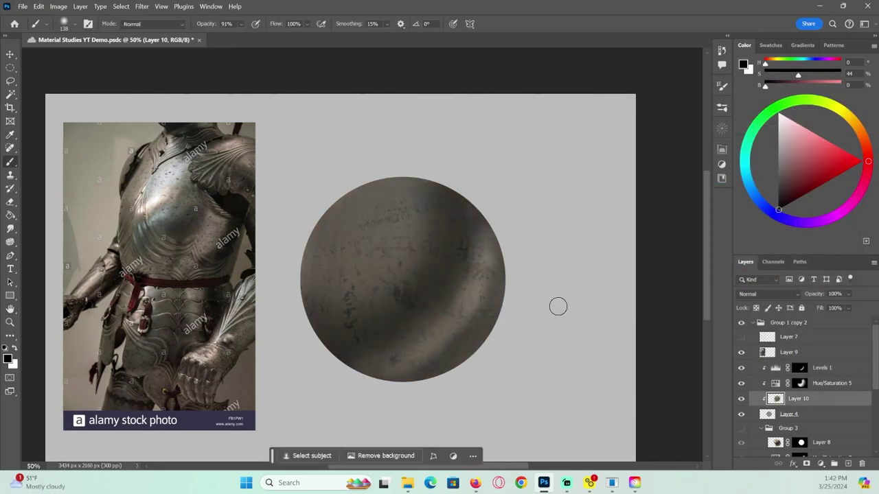
- Refine the reflected-light band in the Levels 1 mask along the sphere's lower-right rim, turning on pen pressure for brush size
left_click(798, 365)
left_click_drag(437, 347, 493, 282)
left_click(255, 24)
mouse_move(493, 233)
left_mouse_down()
mouse_move(497, 264)
mouse_move(419, 374)
mouse_move(517, 290)
left_mouse_up()
left_click(407, 401, "alt")
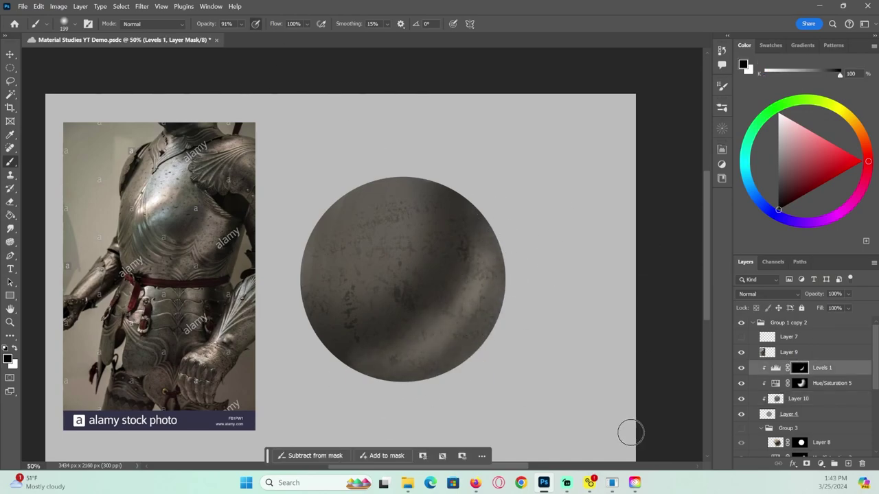
left_click(434, 340, "alt")
left_click_drag(431, 339, 422, 340)
mouse_move(370, 363)
left_mouse_down()
mouse_move(423, 330)
mouse_move(483, 240)
left_mouse_up()
left_click_drag(542, 211, 556, 210)
mouse_move(499, 302)
left_mouse_down()
mouse_move(480, 229)
mouse_move(490, 379)
left_mouse_up()
- Add a Hue/Saturation adjustment above Levels 1 and colorize it to a blue tint with raised saturation
left_click(821, 464)
left_click(790, 369)
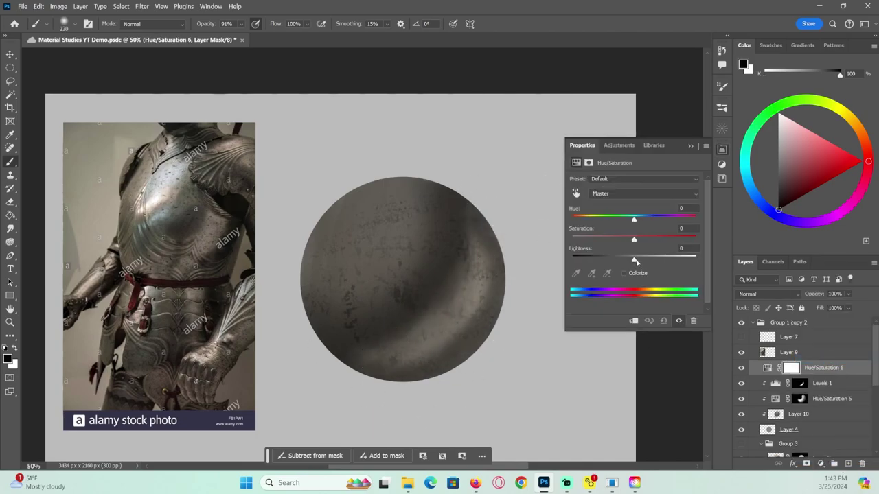
left_click_drag(636, 260, 655, 260)
left_click(625, 273)
left_click_drag(572, 220, 637, 219)
left_click_drag(635, 260, 663, 261)
left_click_drag(603, 239, 627, 240)
mouse_move(663, 260)
left_mouse_down()
mouse_move(604, 240)
mouse_move(640, 219)
left_mouse_up()
- Invert the Hue/Saturation 6 mask and paint a soft diagonal band of blue reflection across the sphere's middle
left_click(691, 146)
key("ctrl+i")
key("bracketright")
key("x")
left_click_drag(350, 296, 409, 255)
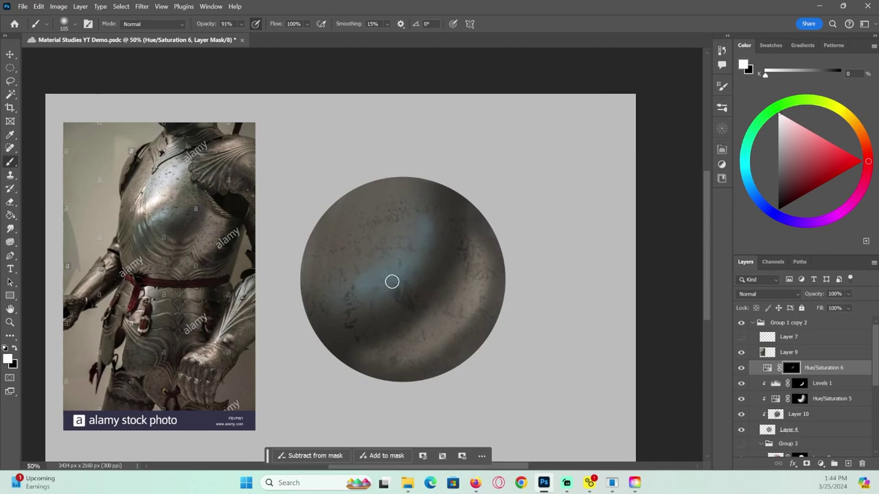
- Add a Levels adjustment, clip it and Hue/Saturation 6 to the sphere, lower the white input level and invert the new mask
left_click(821, 464)
left_click(821, 315)
left_click(826, 375, "alt")
left_click(824, 390, "alt")
left_click_drag(696, 255, 623, 255)
left_click(691, 147)
key("ctrl+i")
- Paint a bright soft highlight on the sphere's upper-left area and lighter tones around it in the Levels 2 mask
mouse_move(357, 183)
left_mouse_down()
mouse_move(345, 231)
mouse_move(358, 204)
left_mouse_up()
left_click_drag(396, 291, 430, 308)
mouse_move(354, 226)
left_mouse_down()
mouse_move(335, 232)
mouse_move(387, 194)
mouse_move(351, 212)
left_mouse_up()
left_click_drag(308, 242, 355, 247)
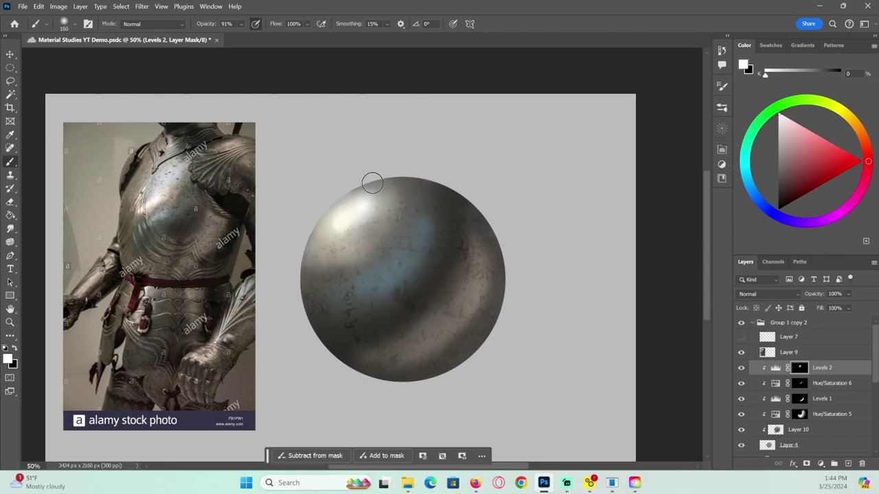
left_click_drag(372, 184, 357, 203)
key("x")
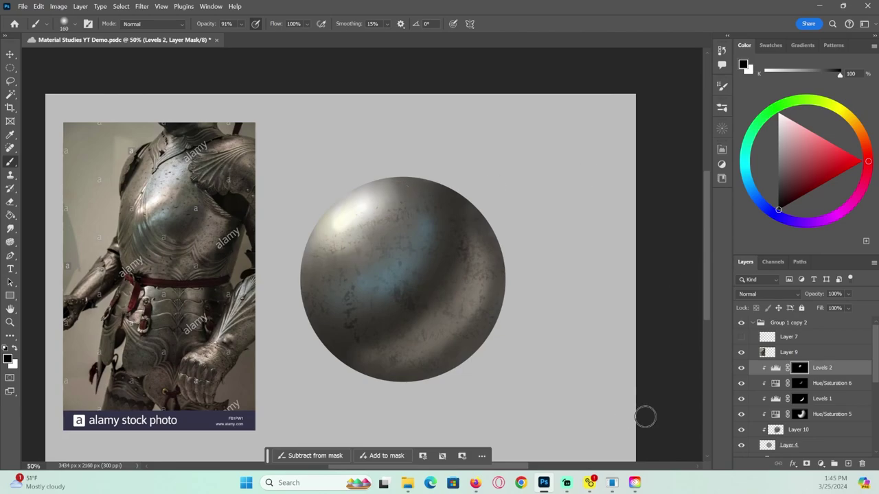
- Strengthen the blue reflection by lowering the white input level of the Hue/Saturation 6 mask
left_click(800, 383)
key("ctrl+l")
left_click_drag(207, 218, 159, 220)
left_click(248, 125)
key("z")
mouse_move(416, 315)
left_mouse_down()
mouse_move(377, 308)
mouse_move(425, 315)
left_mouse_up()
left_click(824, 369)
left_click(803, 429, "shift")
right_click(802, 430)
left_click(800, 251)
key("ctrl+z")
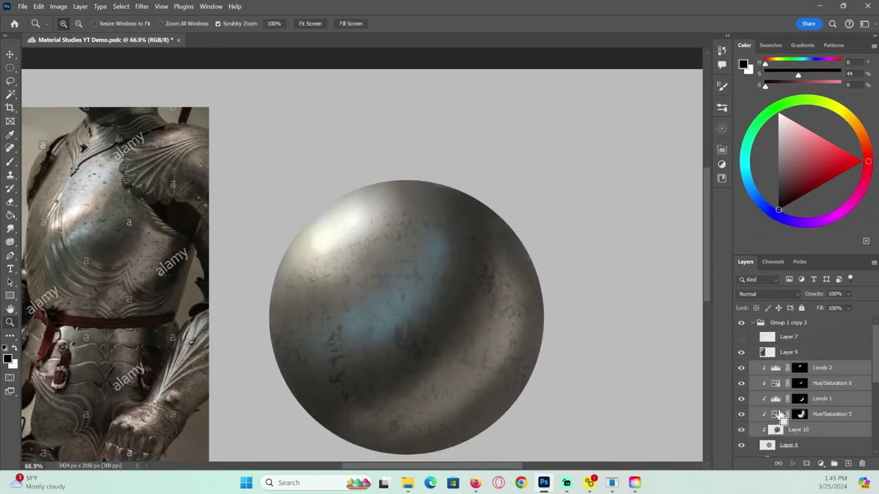
- Merge the clipped layers from Levels 2 down to Layer 10 into a single layer
left_click(780, 415)
left_click(815, 429)
left_click(826, 373, "shift")
right_click(832, 375)
left_click(783, 369)
mouse_move(433, 309)
left_mouse_down()
mouse_move(371, 301)
mouse_move(449, 337)
left_mouse_up()
key("ctrl+z")
key("ctrl+shift+z")
- Soften the sphere's upper-left highlight with the Smudge tool
left_click(11, 229)
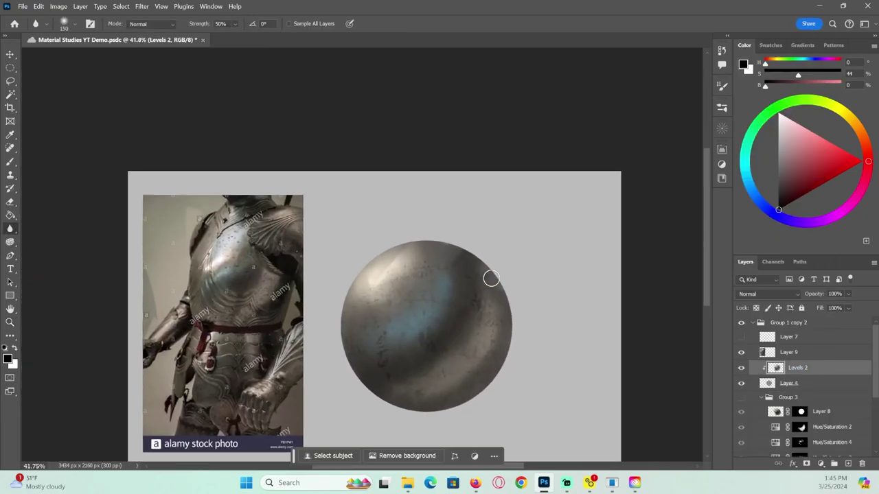
right_click(10, 229)
left_click(51, 247)
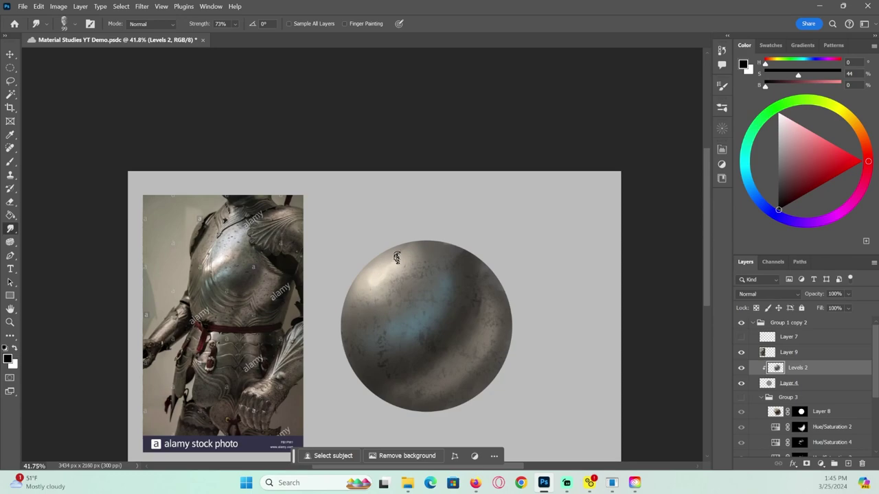
- Paint two dark curved plate seams with pointed notches across the sphere using sampled dark grey tones
left_click(779, 177)
key("b")
left_click(450, 341, "alt")
left_click_drag(410, 347, 396, 346)
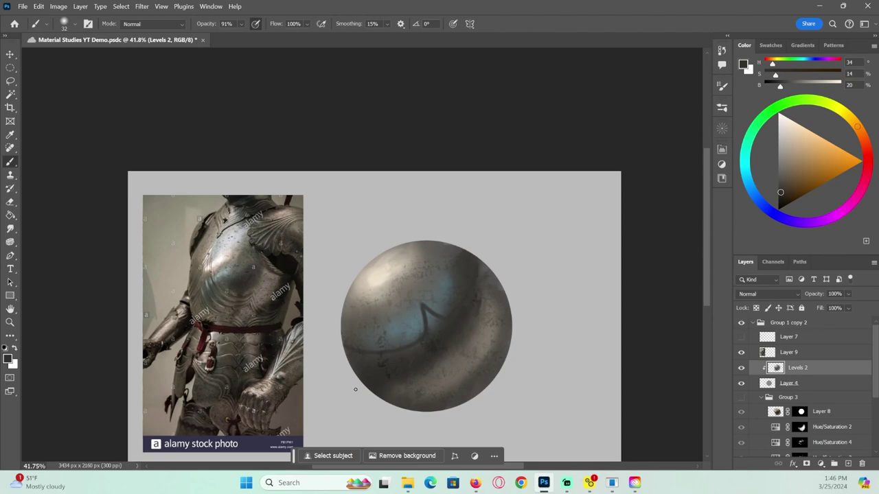
left_click(413, 353, "alt")
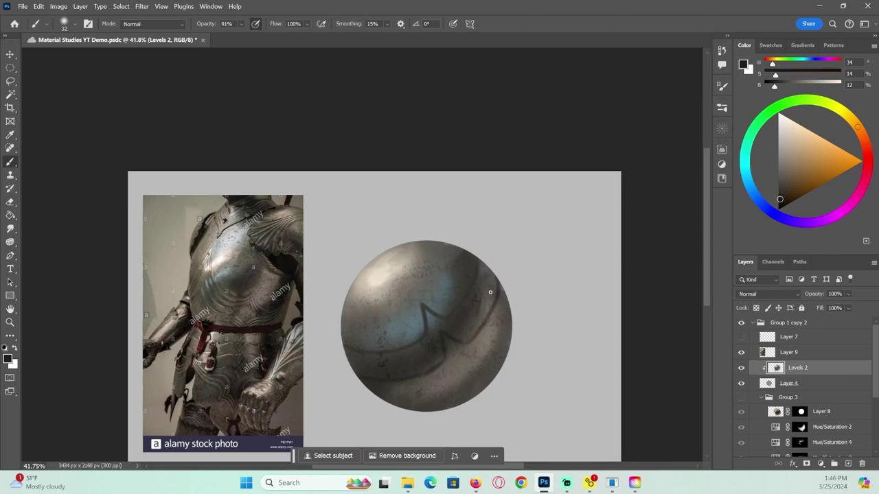
- Paint lighter grey edge highlights along both plate seams with a small soft brush
left_click(384, 294, "alt")
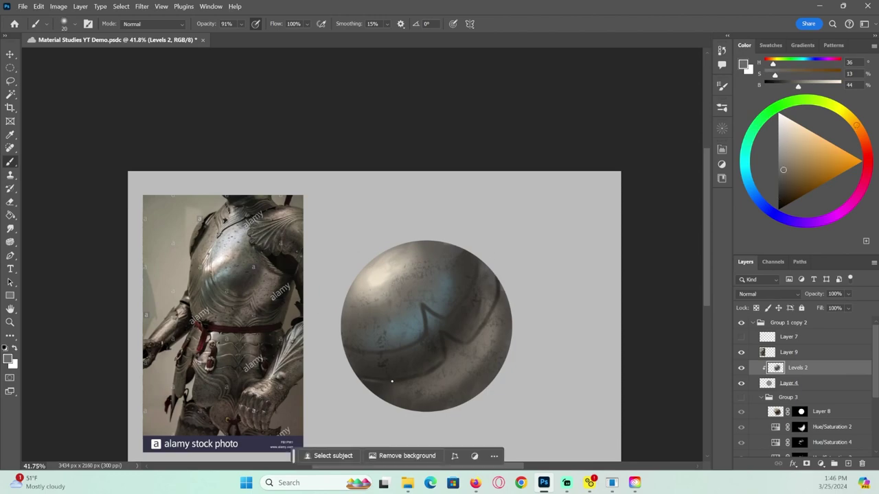
key("z")
left_click_drag(439, 358, 456, 360)
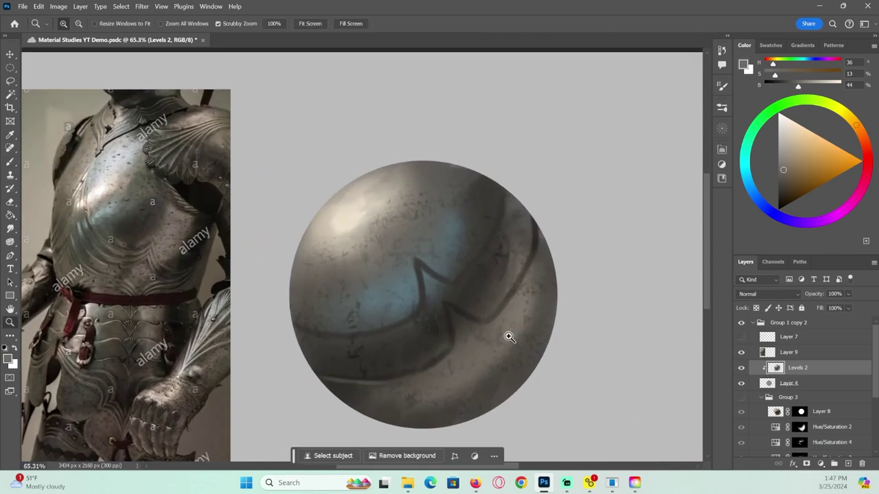
key("b")
left_click(419, 286, "alt")
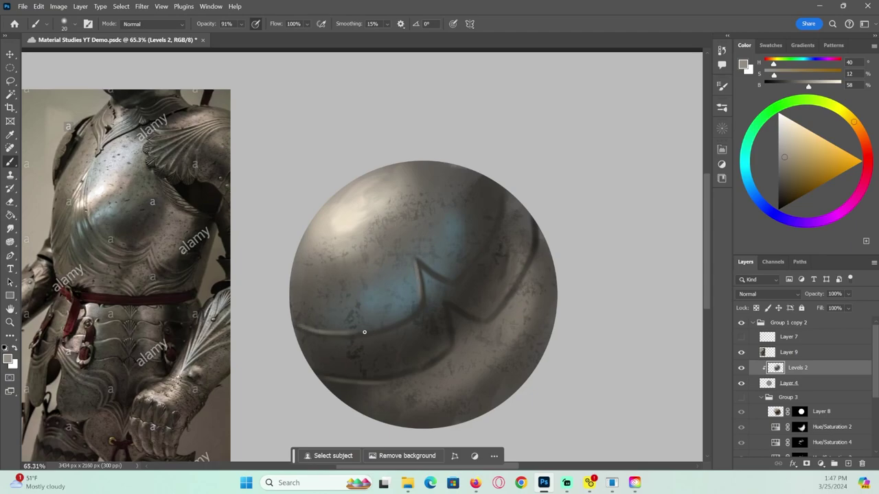
- Brighten the upper seam's pointed tip with a thin pale blue highlight
left_click(408, 279, "alt")
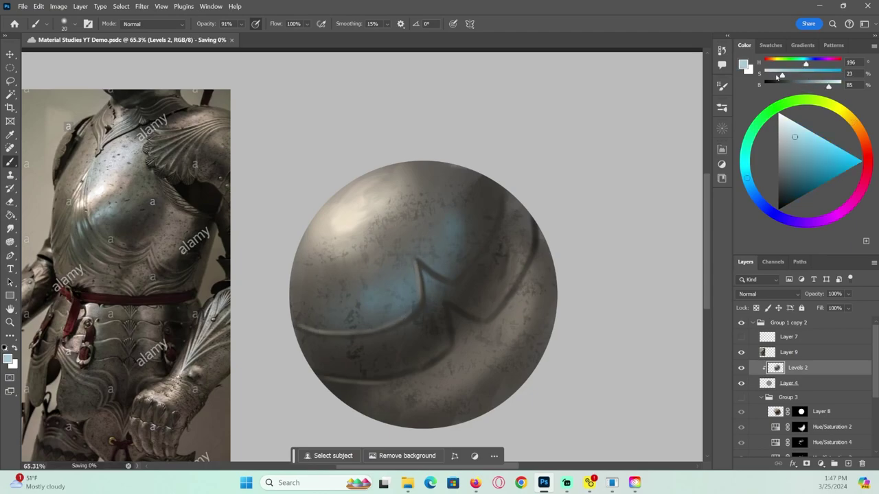
key("ctrl+z")
left_click_drag(420, 266, 420, 293)
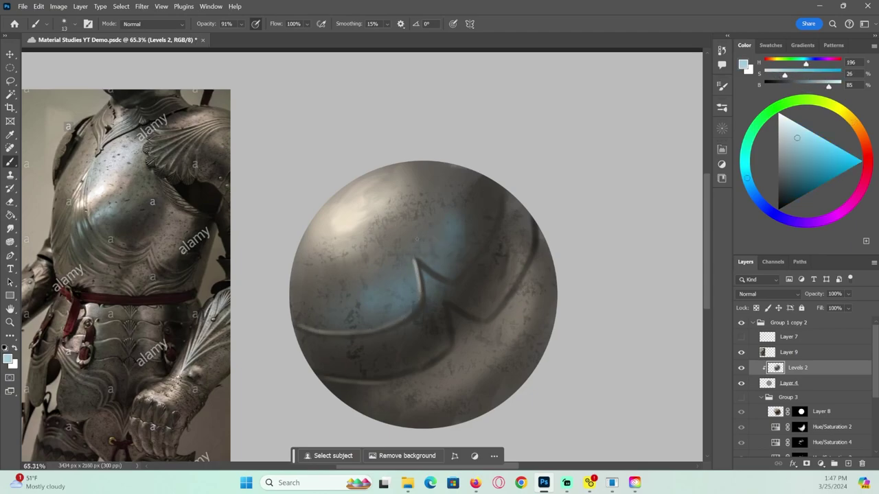
left_click(418, 278, "alt")
left_click(421, 275, "alt")
- Switch to an angled brush, dab pale blue-grey reflections inside the upper plate and smudge them
key("F5")
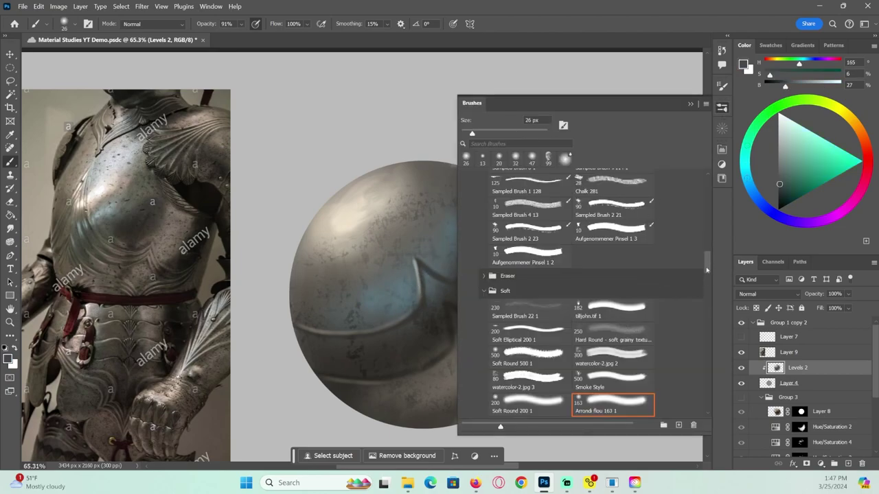
key("F5")
left_click(419, 261, "alt")
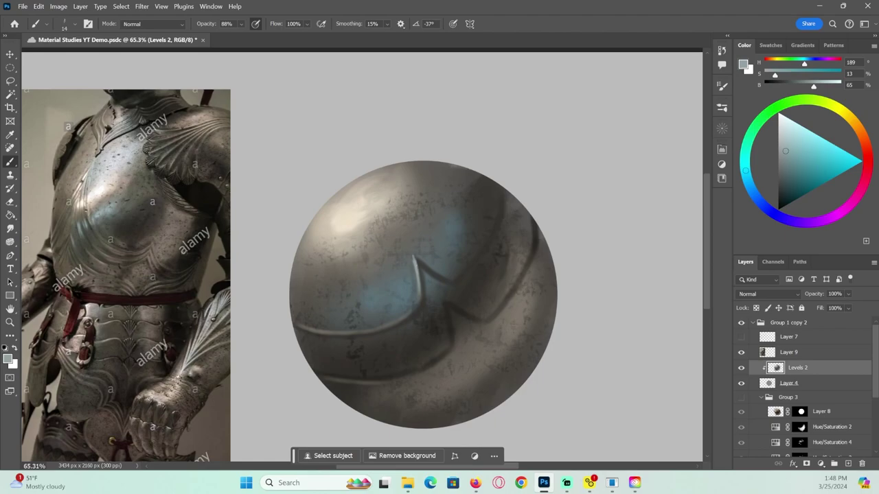
mouse_move(374, 295)
left_mouse_down()
mouse_move(396, 296)
mouse_move(403, 273)
left_mouse_up()
key("r")
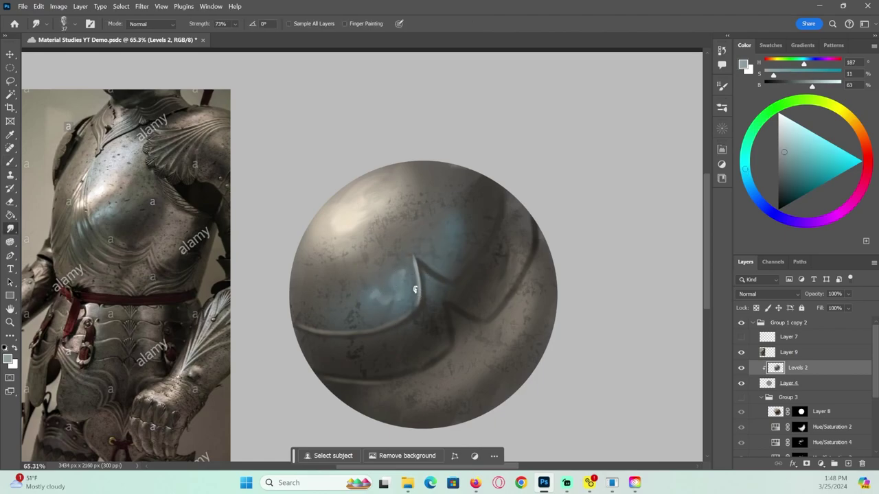
- Blend a sampled dark blue-grey around the upper seam's notch
key("b")
left_click(426, 299, "alt")
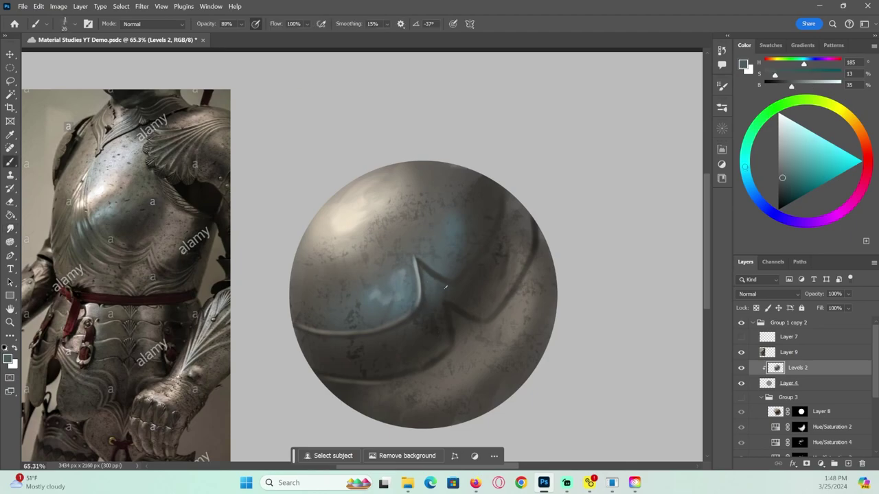
key("ctrl+space")
mouse_move(507, 336)
left_mouse_down()
mouse_move(485, 357)
mouse_move(511, 356)
left_mouse_up()
- Brighten the sphere's upper-left highlight with near-white strokes and blend them with the Smudge tool
left_click(405, 235, "alt")
left_click(780, 115)
mouse_move(400, 236)
left_mouse_down()
mouse_move(424, 221)
mouse_move(419, 239)
mouse_move(422, 224)
left_mouse_up()
key("r")
key("b")
left_click_drag(432, 279, 424, 279)
- Switch to the textured brush Sampled Brush 19 3 and set its tip spacing to 98%
left_click(722, 108)
left_click(619, 310)
left_click_drag(496, 258, 514, 261)
left_click(722, 86)
left_click(561, 117)
left_click_drag(607, 259, 652, 259)
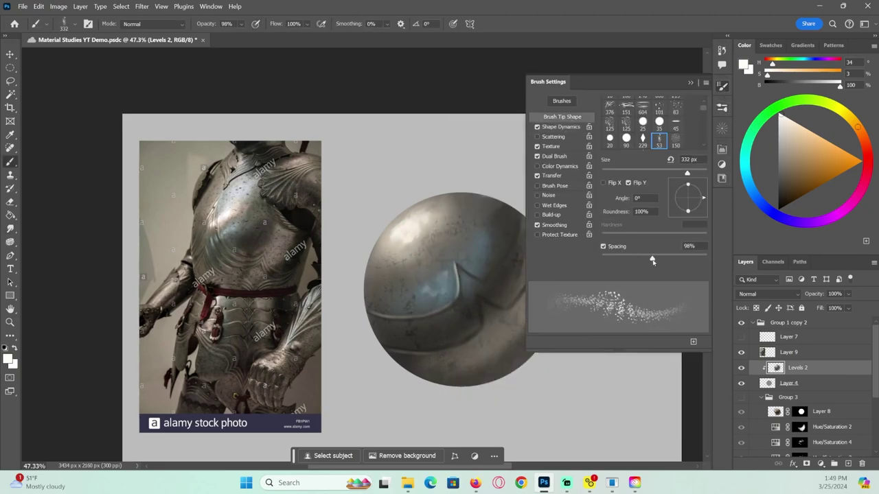
- Raise the textured brush's size and angle jitter and widen its tip spacing further
left_click(562, 127)
left_click_drag(604, 112, 691, 112)
left_click_drag(603, 192, 636, 191)
left_click(562, 117)
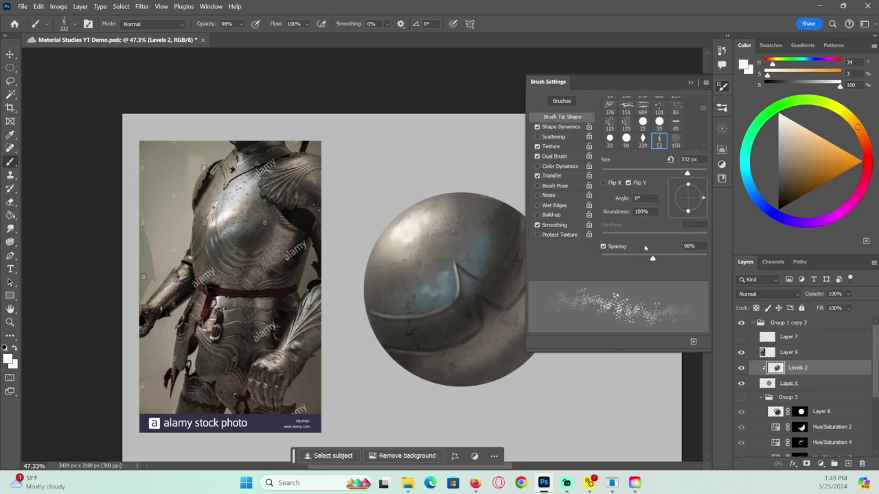
left_click_drag(651, 259, 684, 259)
- Speckle dark wear marks over the sphere's centre with a sampled dark grey and an adjusted brush size
left_click(482, 311, "alt")
right_click(470, 275)
left_click(431, 251)
left_click_drag(475, 295, 508, 295)
- Stamp dark pitting with Sampled Brush 2 20 at 100% opacity, using a new Multiply layer clipped above Levels 2
left_click(722, 108)
left_click(542, 408)
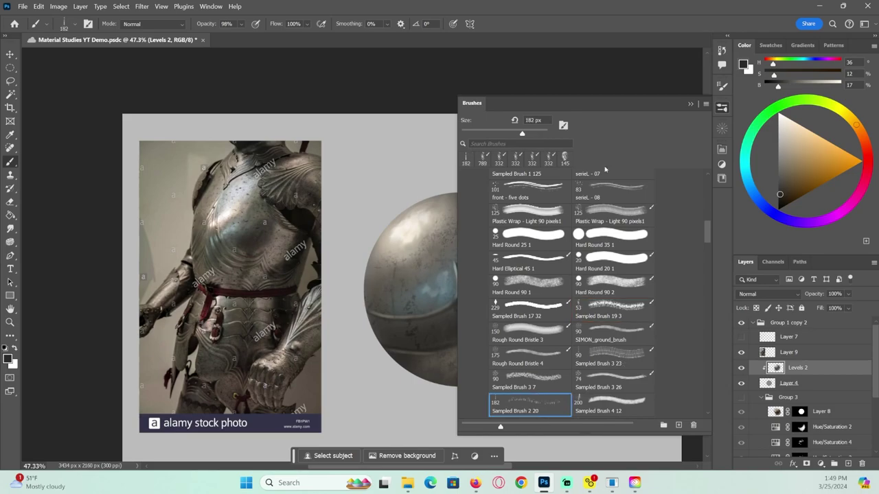
left_click(721, 107)
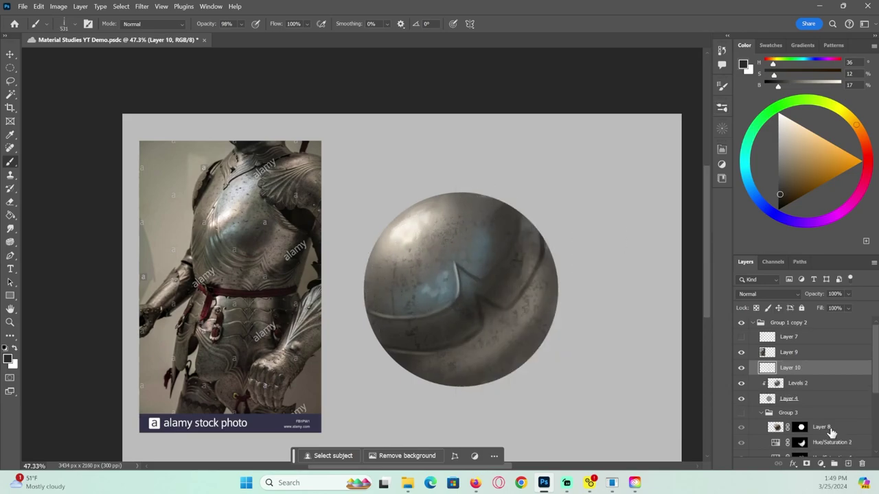
left_click(849, 463)
left_click(761, 294)
left_click(745, 217)
key("0")
left_click(772, 375, "alt")
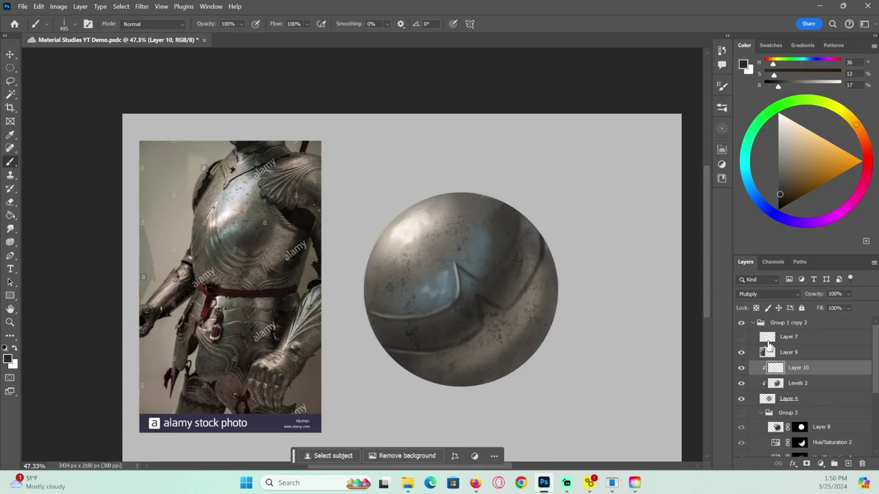
- Return to the Levels 2 layer with the angled brush and paint bright accents on the blue reflection and upper notch
left_click(798, 383)
key("v")
key("b")
left_click(721, 108)
left_click(467, 159)
left_click(721, 108)
left_click(722, 108)
left_click(625, 407)
left_click(690, 105)
left_click_drag(428, 287, 398, 301)
left_click(408, 227, "alt")
left_click_drag(448, 265, 448, 269)
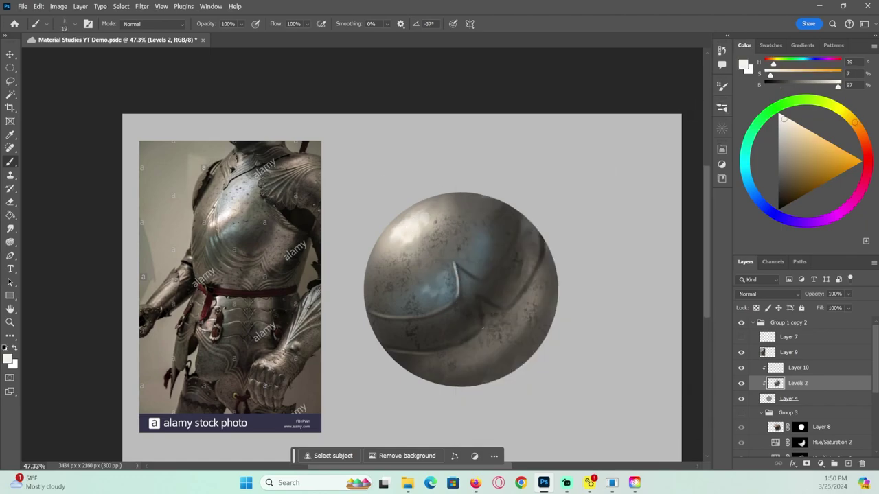
- Paint thin grey edge lines along both notches and up the right side of the upper seam
left_click(460, 282, "alt")
left_click(480, 285, "alt")
left_click(455, 269, "alt")
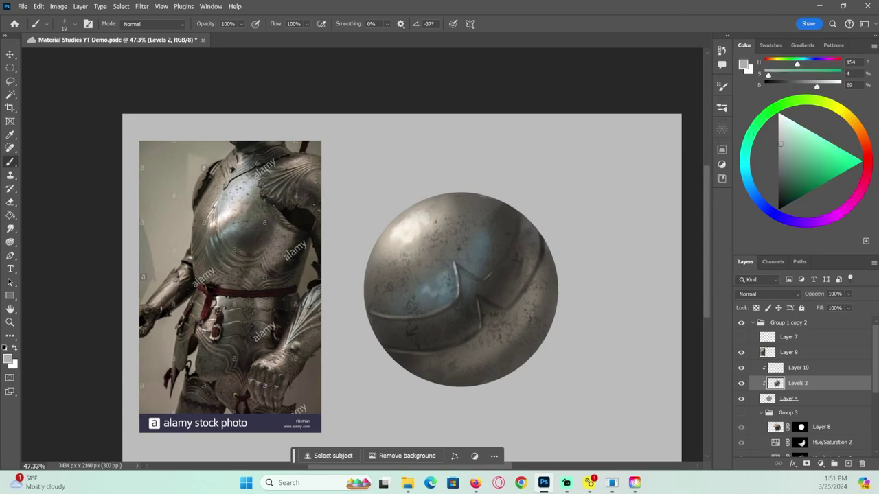
left_click_drag(517, 231, 518, 219)
left_click(532, 238, "alt")
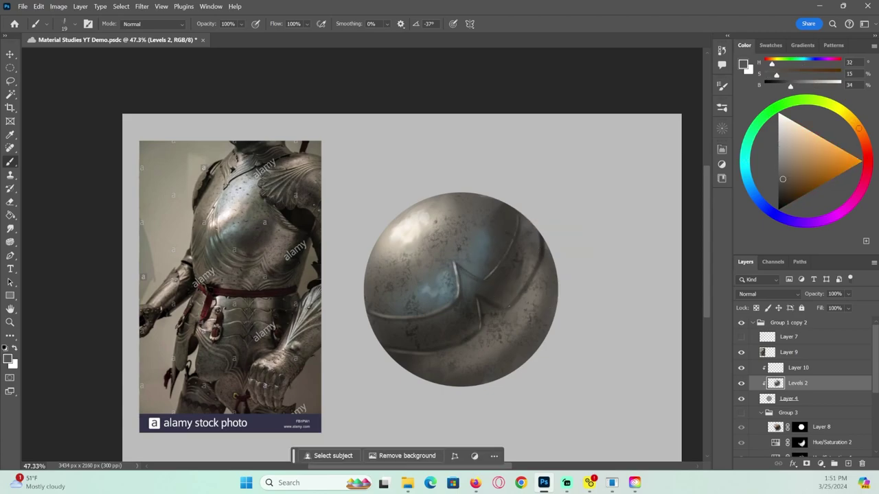
- Define the lower seam's right side with a light edge line and sampled brown-grey shading
left_click(525, 298, "alt")
left_click(526, 314, "alt")
left_click(504, 306, "alt")
left_click(516, 299, "alt")
left_click(531, 301, "alt")
mouse_move(520, 294)
left_mouse_down()
mouse_move(510, 306)
mouse_move(529, 282)
left_mouse_up()
left_click(541, 257, "alt")
- Refine the lower seam's notch and the area between the two notches with sampled light and dark tones
left_click(484, 302, "alt")
left_click(492, 311, "alt")
left_click_drag(479, 300, 504, 308)
left_click(505, 301, "alt")
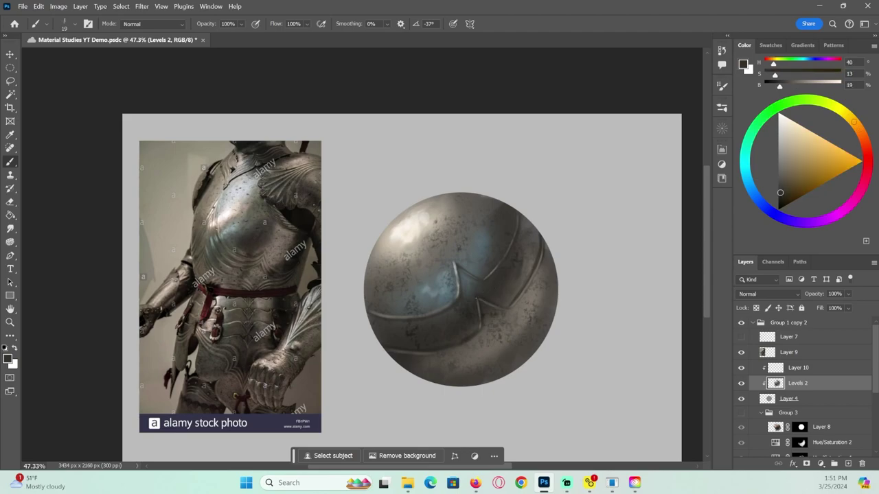
left_click(460, 264, "alt")
left_click(480, 294, "alt")
left_click(480, 294, "alt")
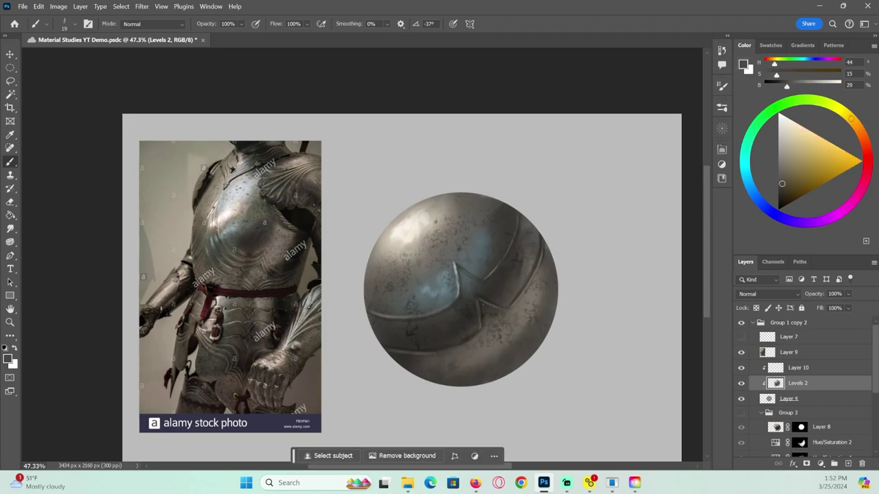
- Darken the shadows beside the plate seams with the Burn tool
left_click(533, 311, "alt")
left_click(10, 228)
right_click(10, 242)
left_click(43, 251)
left_click_drag(502, 333, 472, 334)
left_click_drag(521, 281, 538, 197)
- Sharpen the upper seam with thin pale edge highlights running to the notch and a dark tone beneath it
key("z")
mouse_move(505, 345)
left_mouse_down()
mouse_move(476, 348)
mouse_move(518, 328)
left_mouse_up()
key("b")
left_click(424, 246, "alt")
mouse_move(393, 326)
left_mouse_down()
mouse_move(383, 326)
mouse_move(398, 337)
mouse_move(431, 335)
left_mouse_up()
key("ctrl+z")
left_click(468, 350, "alt")
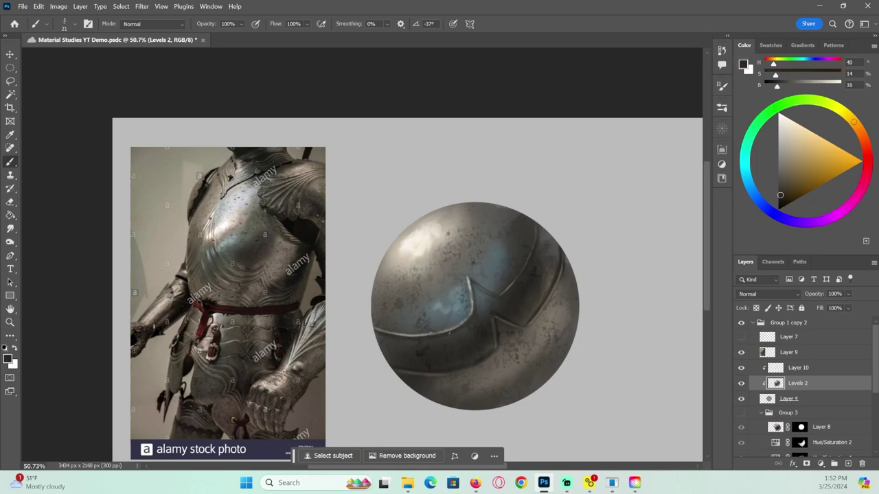
left_click(471, 282, "alt")
left_click_drag(472, 280, 477, 287)
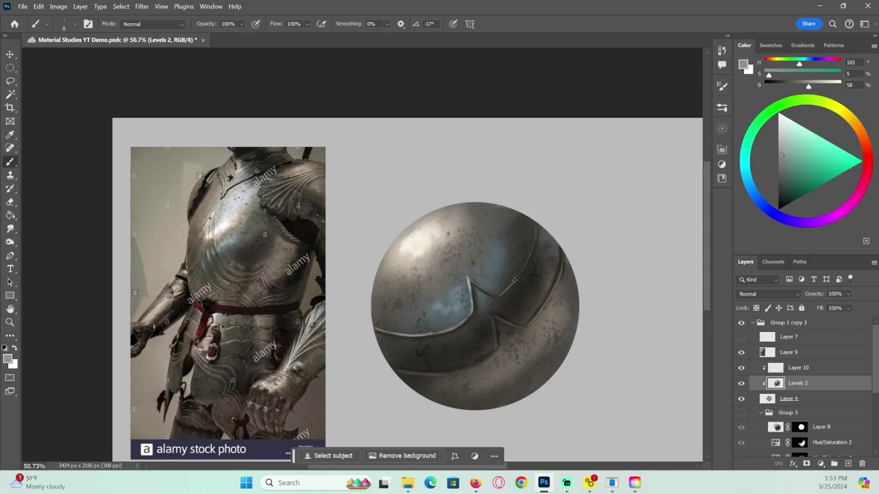
left_click(457, 298, "alt")
mouse_move(499, 263)
left_mouse_down()
mouse_move(485, 287)
mouse_move(481, 279)
mouse_move(495, 284)
mouse_move(520, 242)
left_mouse_up()
key("ctrl+z")
key("ctrl+z")
key("ctrl+z")
key("ctrl+z")
- Brush soft pale blue-grey reflections over the metal sphere's upper plate and along its outer edge
left_click(491, 257, "alt")
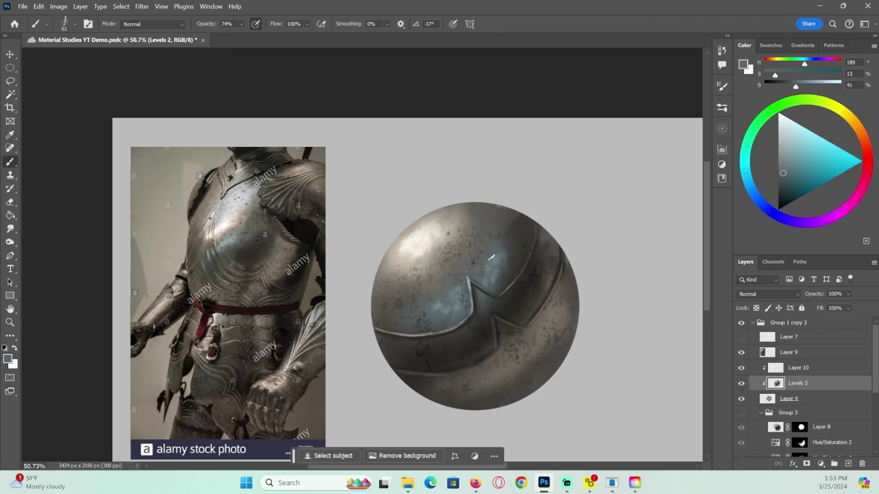
left_click(783, 133)
left_click_drag(455, 256, 461, 255)
left_click_drag(378, 278, 389, 313)
left_click_drag(466, 242, 481, 213)
mouse_move(446, 286)
left_mouse_down()
mouse_move(424, 299)
mouse_move(430, 320)
left_mouse_up()
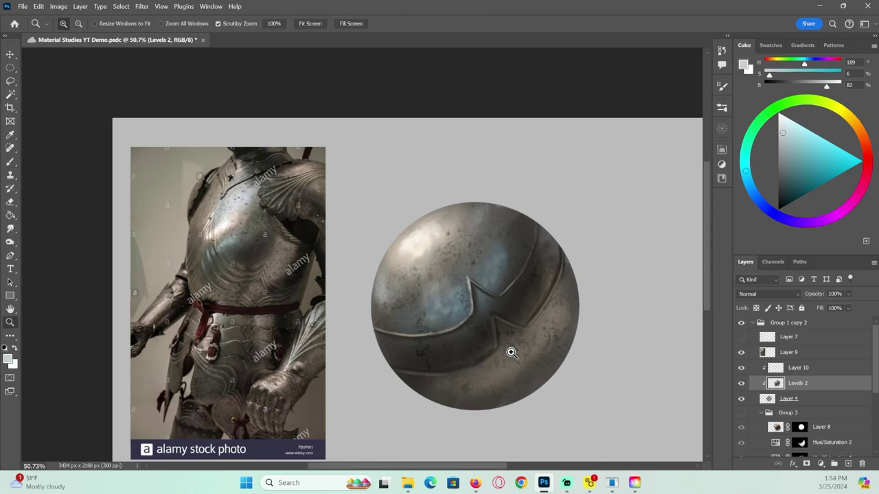
- Clean up the right part of the upper plate seam with sampled light and dark tones
scroll(539, 348, "down", 2)
scroll(473, 277, "up", 4)
left_click(472, 272, "alt")
left_click_drag(555, 277, 551, 261)
left_click(552, 270, "alt")
left_click(543, 288, "alt")
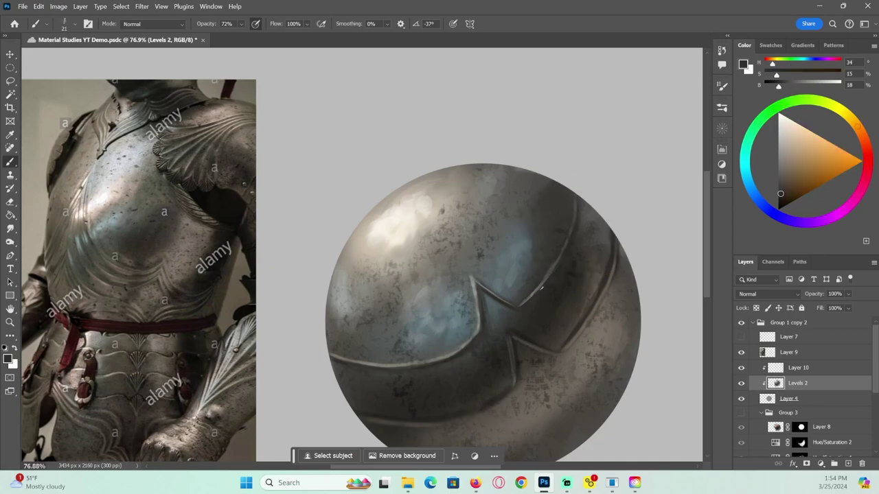
- Refine the lower seam's edge and notch with thin strokes in sampled grey and brown-grey tones
left_click(584, 326, "alt")
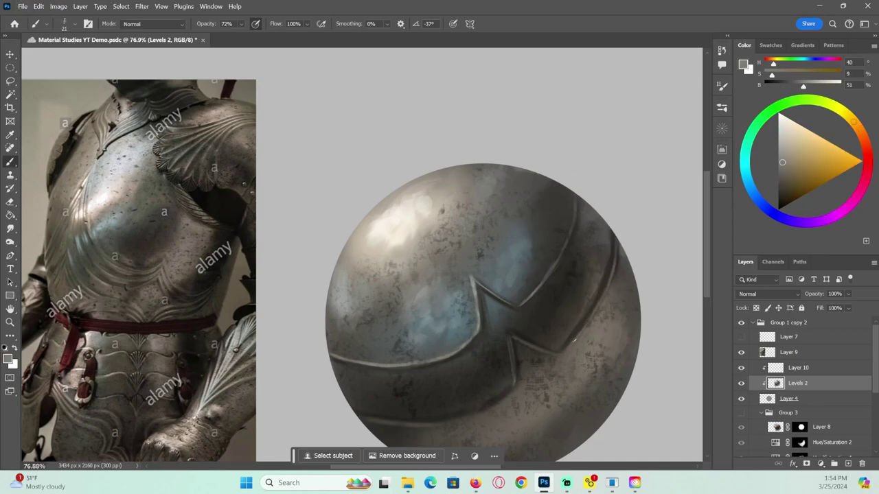
left_click(515, 334, "alt")
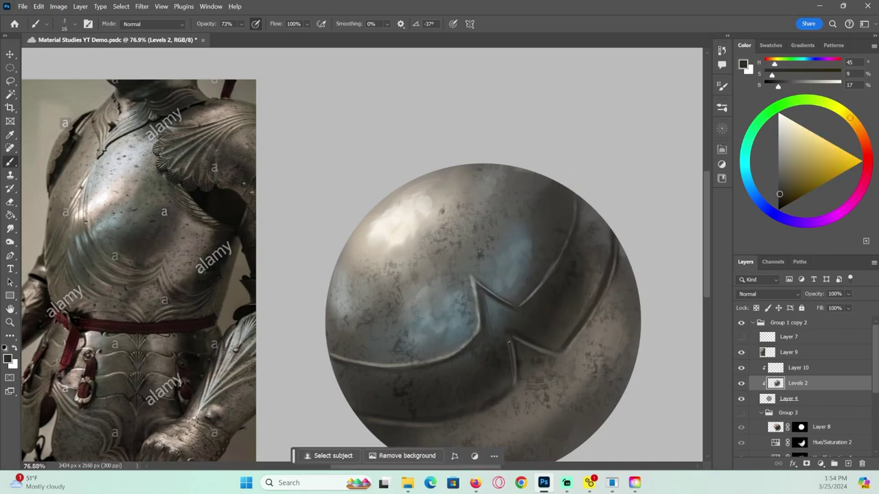
left_click(539, 371, "alt")
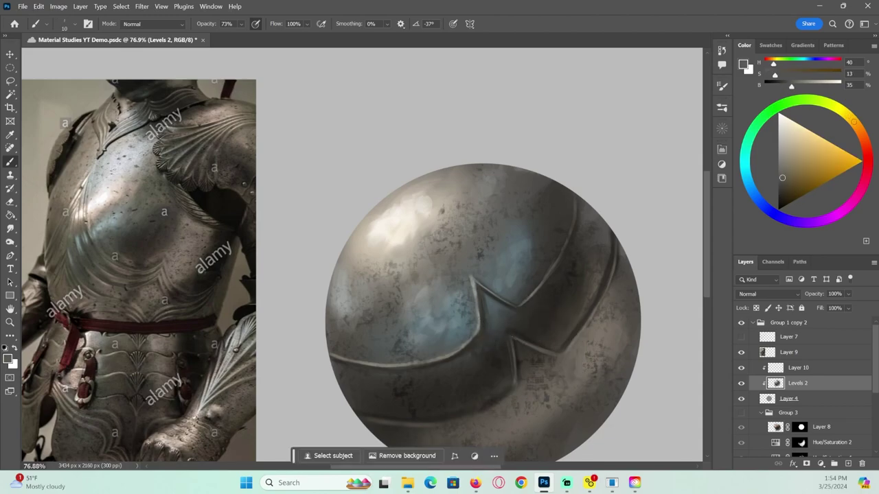
left_click(498, 299, "alt")
left_click(543, 341, "alt")
key("z")
left_click_drag(524, 383, 474, 379)
scroll(565, 393, "down", 1)
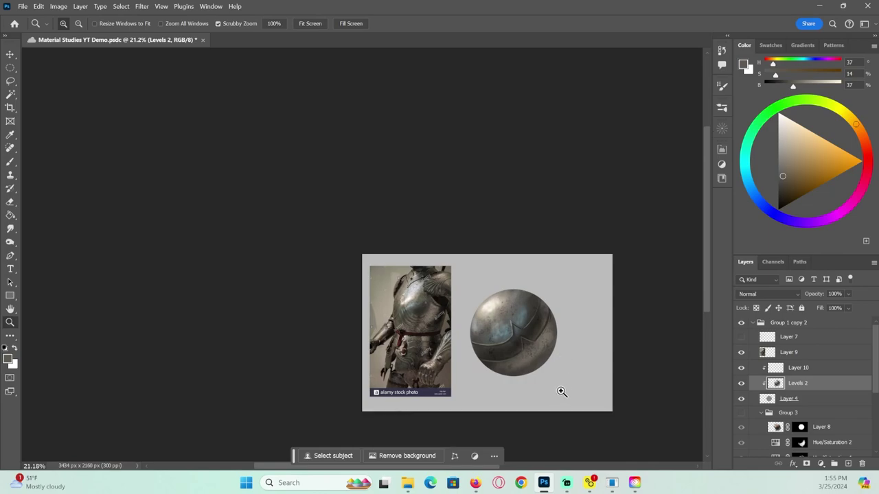
scroll(548, 407, "up", 3)
key("o")
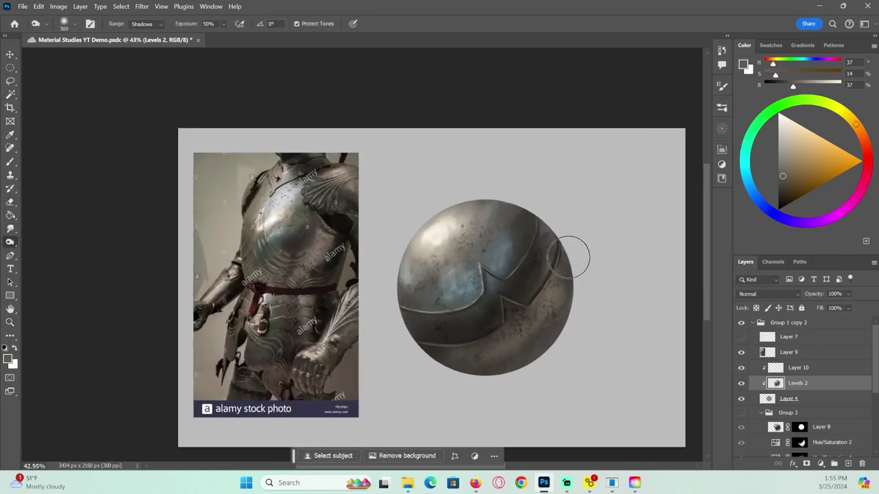
left_click_drag(558, 297, 518, 328)
key("ctrl+z")
- Add a Hue/Saturation adjustment above Levels 2 with reduced saturation and lightness, and invert its mask to hide the effect
left_click(820, 464)
left_click(839, 349)
left_click_drag(634, 239, 629, 239)
left_click_drag(634, 260, 619, 261)
left_click(696, 147)
key("ctrl+i")
- Paint the Hue/Saturation mask in white and black to darken the sphere's lower plate along its bottom and right rim
key("b")
key("x")
mouse_move(569, 275)
left_mouse_down()
mouse_move(526, 300)
mouse_move(422, 330)
left_mouse_up()
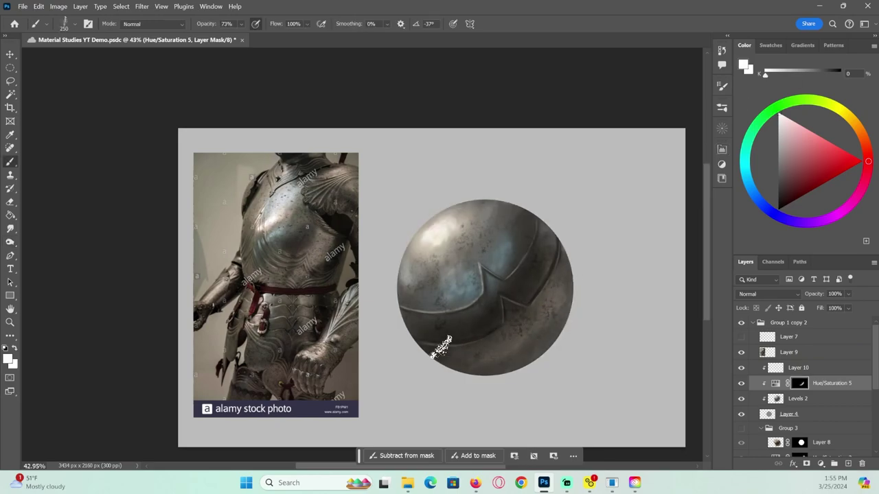
mouse_move(491, 362)
left_mouse_down()
mouse_move(563, 293)
mouse_move(565, 318)
left_mouse_up()
key("d")
key("x")
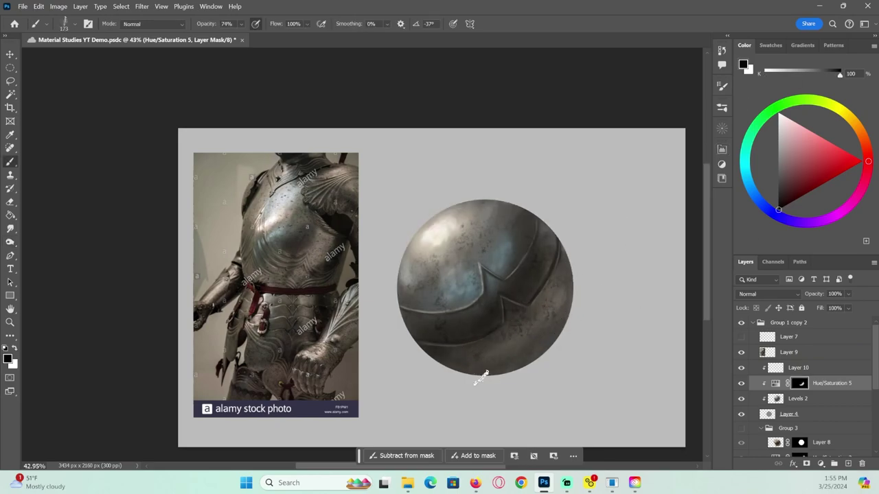
key("x")
left_click_drag(504, 369, 536, 354)
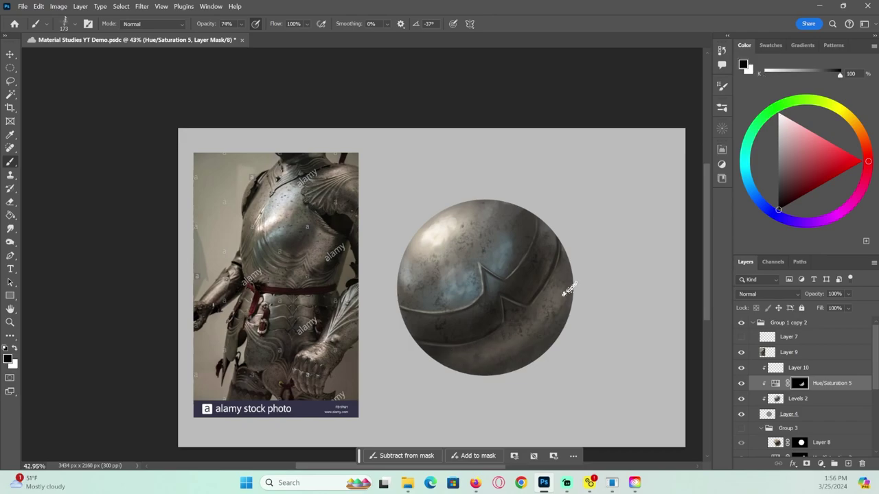
- Merge the Levels 2 layer down into Layer 4
key("z")
left_click_drag(591, 338, 583, 336)
mouse_move(575, 283)
left_mouse_down()
mouse_move(585, 283)
mouse_move(526, 287)
mouse_move(529, 268)
left_mouse_up()
left_click(789, 401)
left_click(546, 276, "alt")
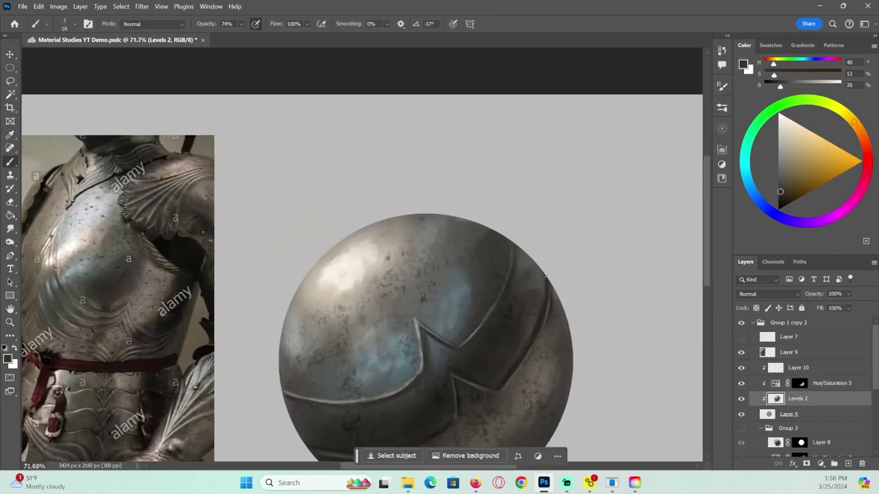
key("ctrl+e")
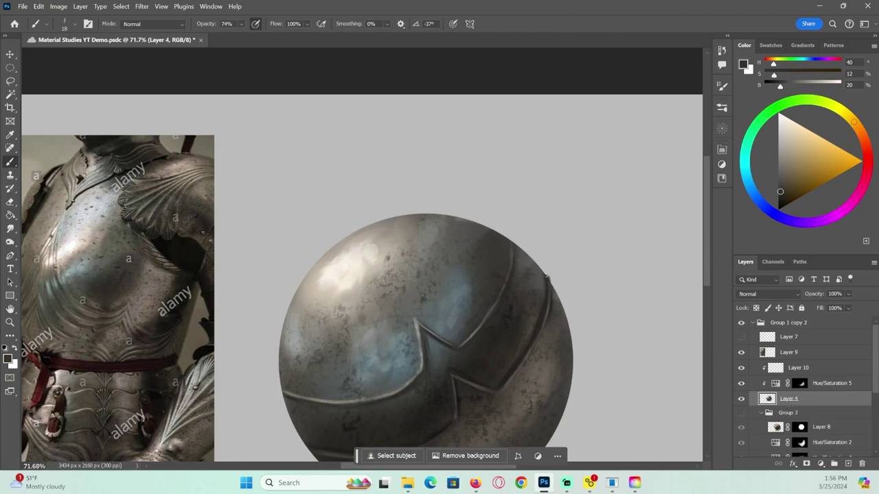
- Paint the right ends of both seams slightly past the sphere's outline as raised ridges in sampled tones
left_click(550, 311, "alt")
mouse_move(550, 309)
left_mouse_down()
mouse_move(548, 279)
mouse_move(511, 237)
left_mouse_up()
left_click(547, 281, "alt")
left_click(504, 287, "alt")
left_click(513, 256, "alt")
left_click(511, 265, "alt")
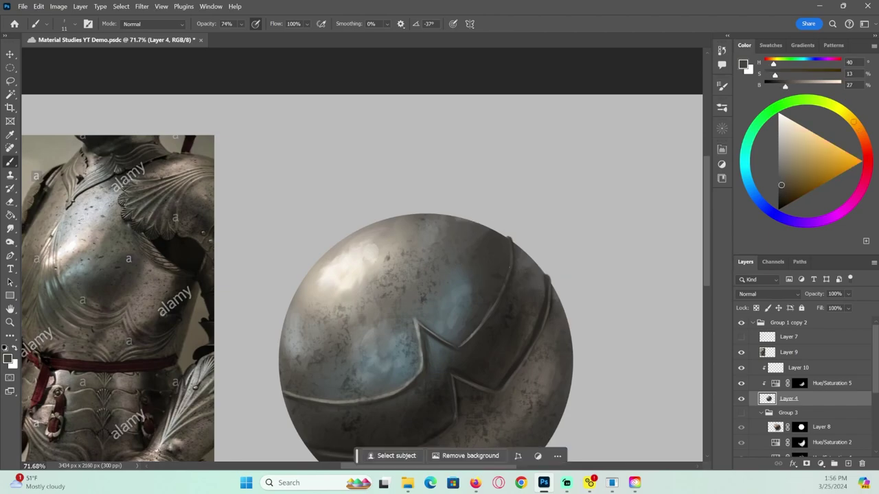
- Extend the left ends of both seams slightly past the sphere's outline with sampled dark and light tones
scroll(426, 295, "down", 2)
left_click(296, 314, "alt")
left_click_drag(292, 312, 280, 308)
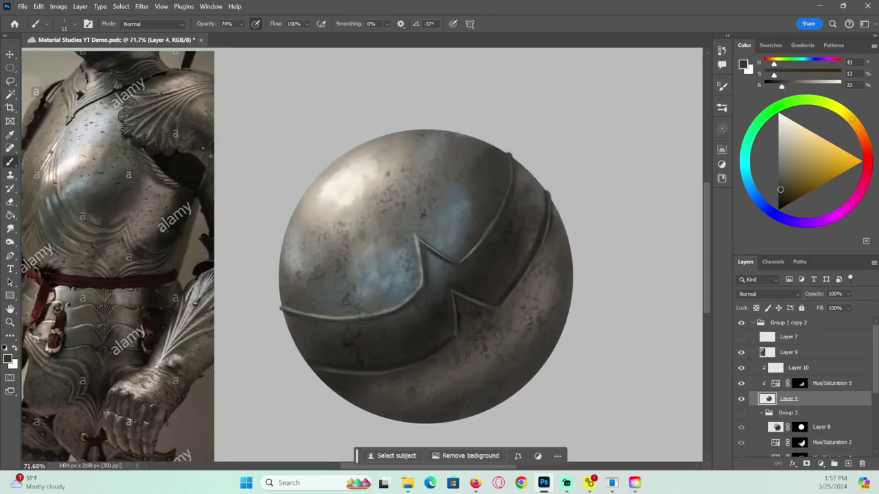
left_click(332, 368, "alt")
left_click(315, 369, "alt")
key("z")
left_click_drag(426, 267, 340, 254)
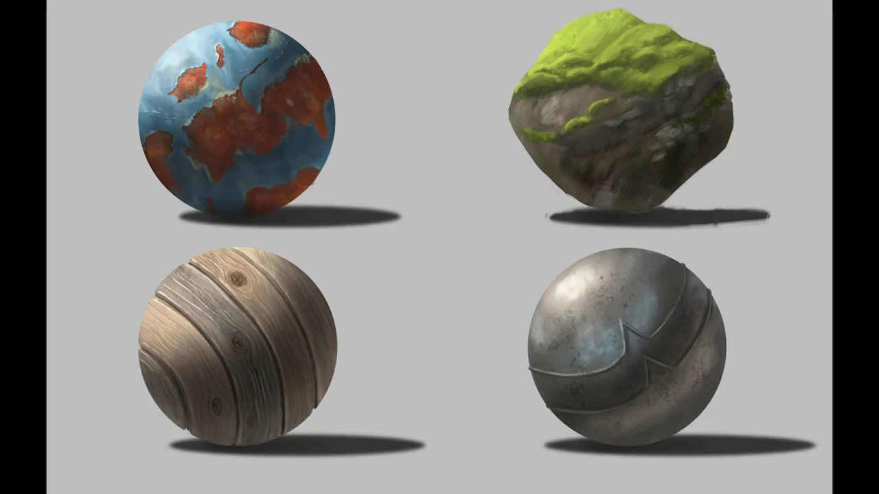